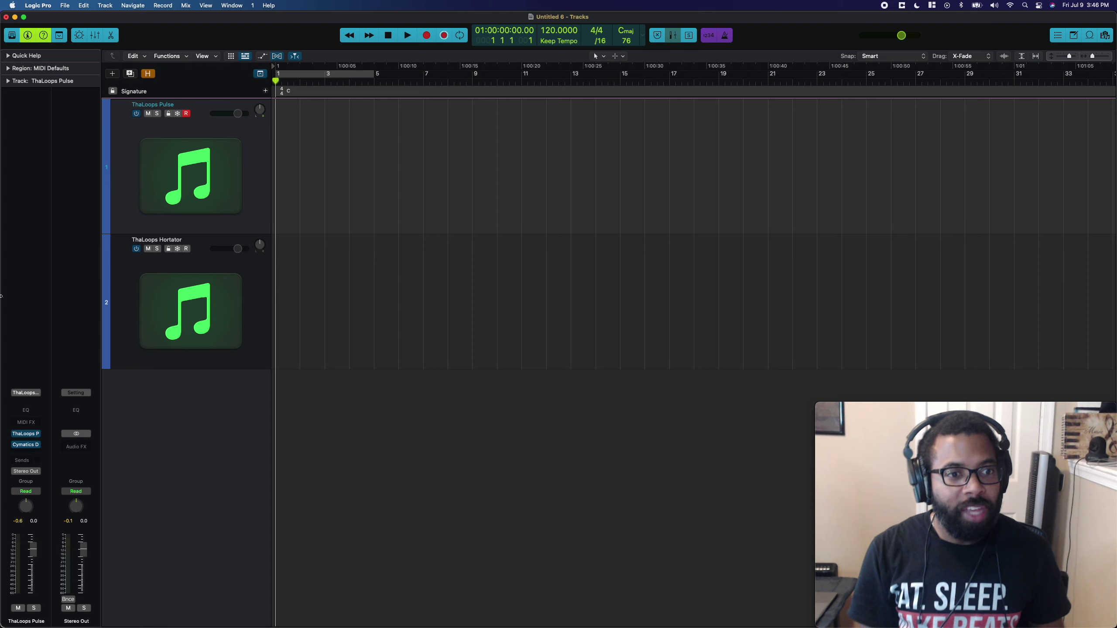
Step: Open the ThaLoops Pulse instrument on the first track and place its window over the middle of the full-size arrangement
click(25, 434)
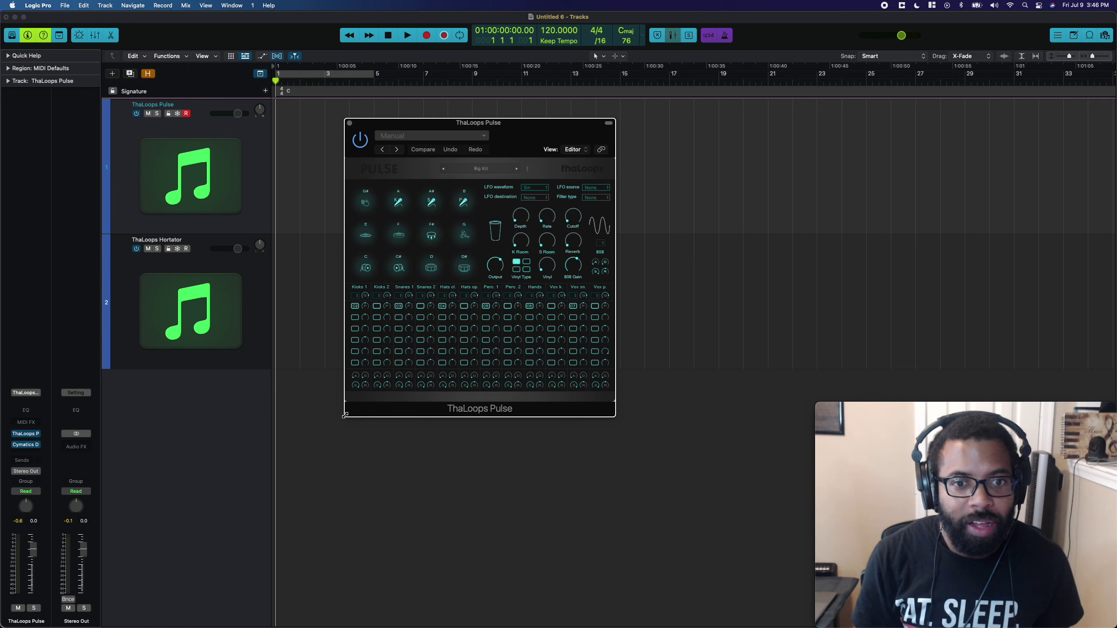
drag(546, 123, 526, 193)
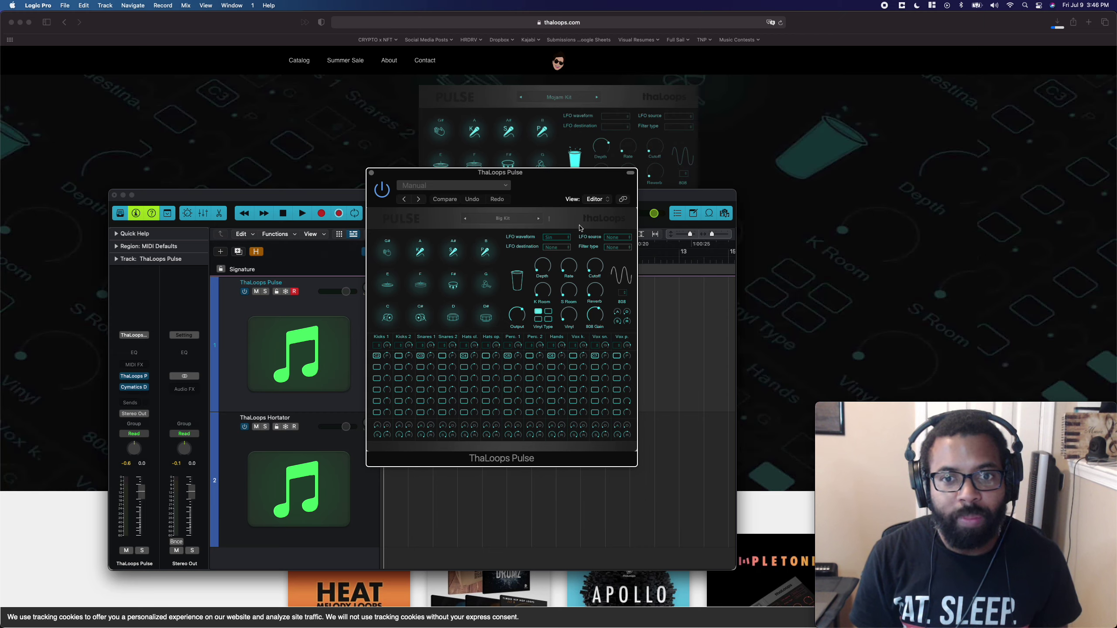
double_click(317, 198)
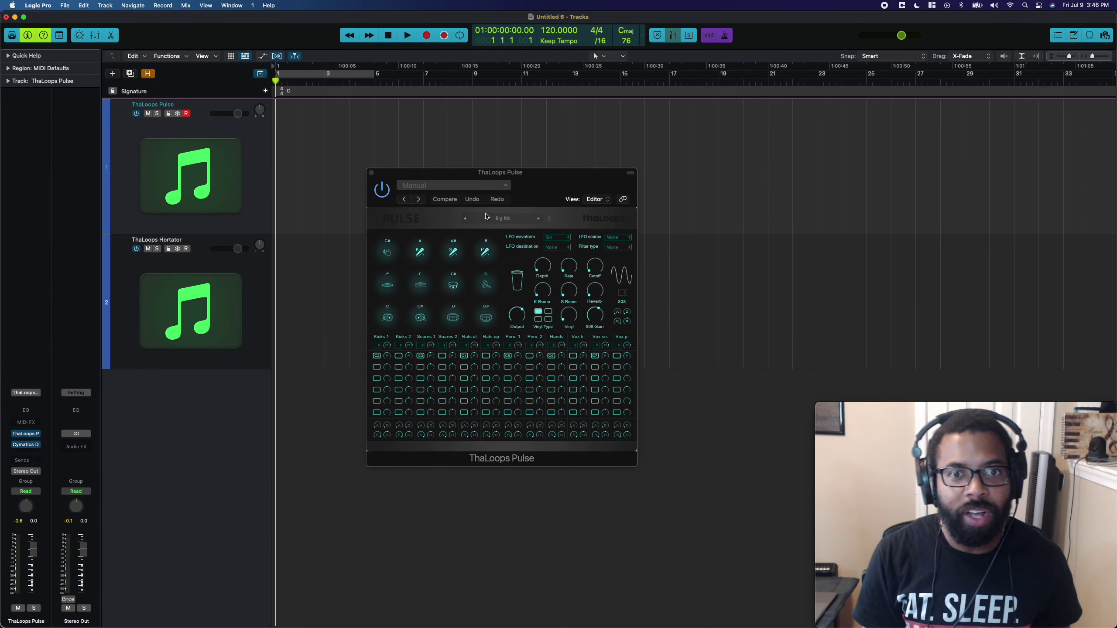
drag(540, 191, 529, 258)
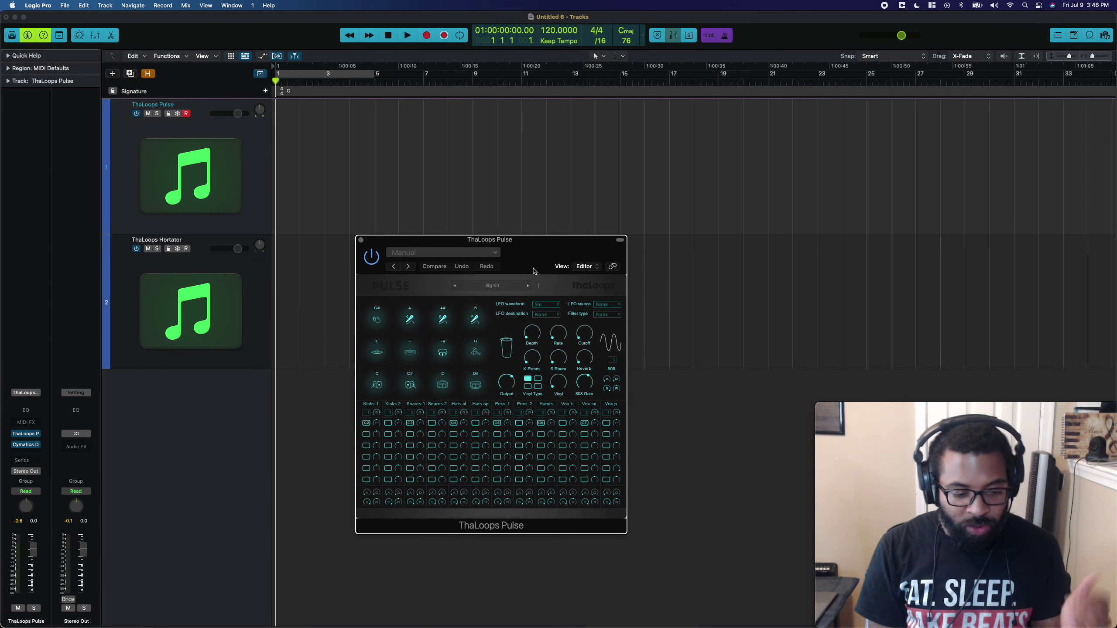
Step: Look through Pulse's kit presets, keeping Big Kit, and view the numbered choices for the Kicks 2 channel
click(491, 286)
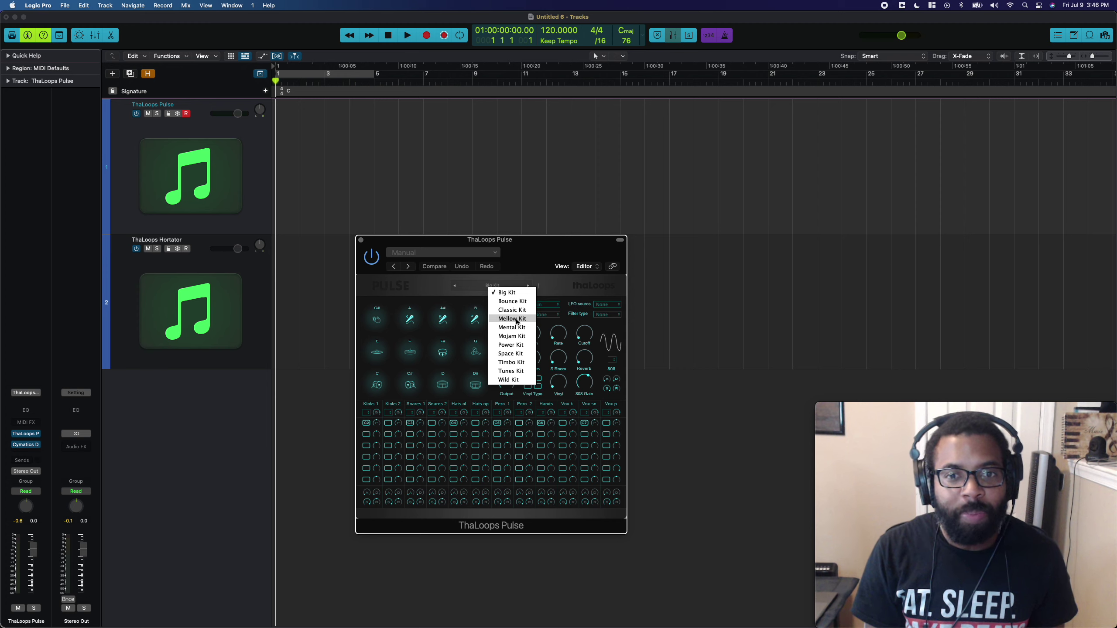
click(514, 293)
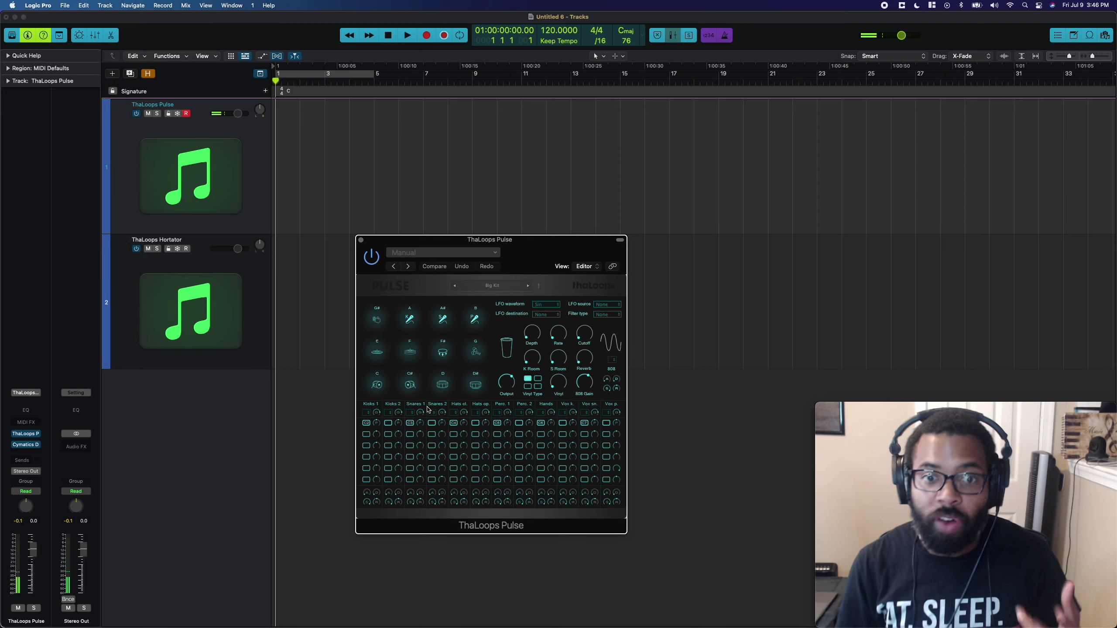
click(390, 413)
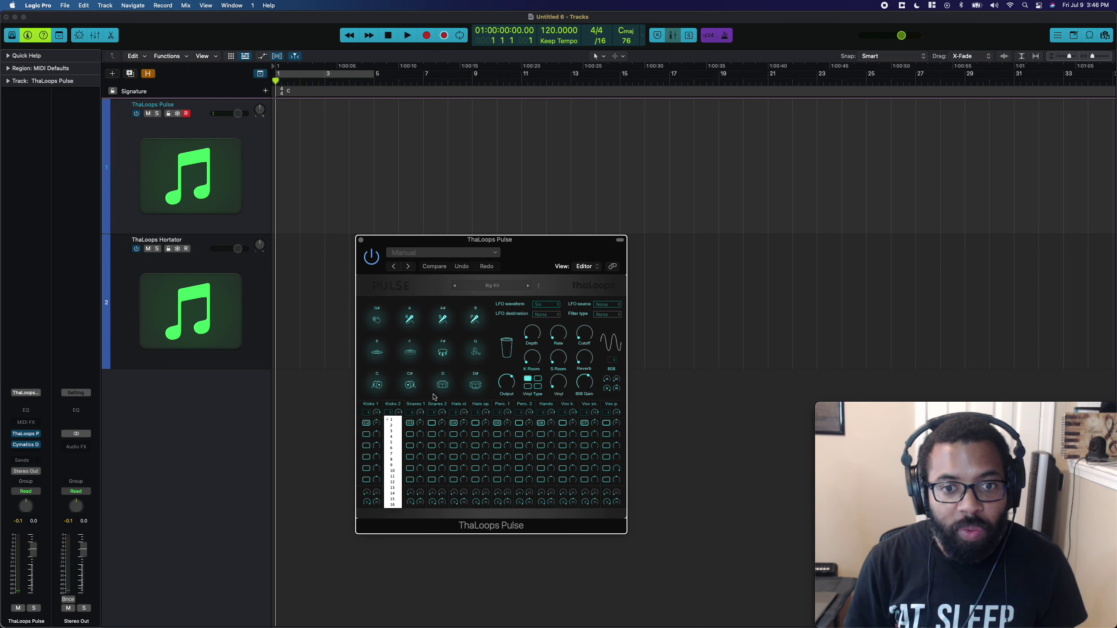
click(450, 403)
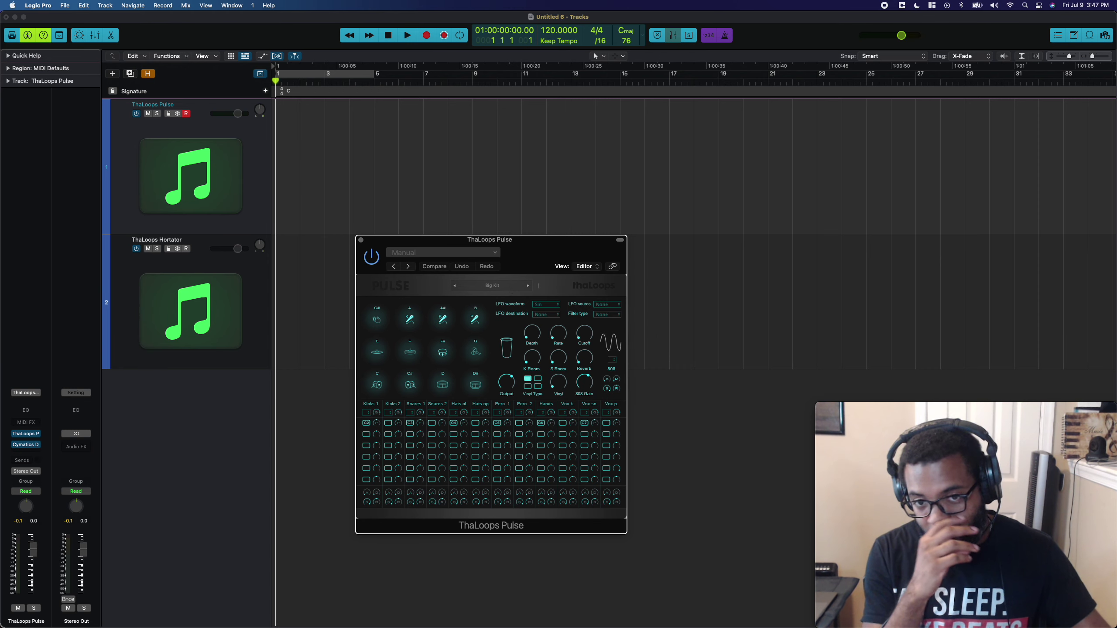
Step: Load the Bounce Kit and the Timbo Kit in Pulse one after the other to audition their sounds
click(510, 289)
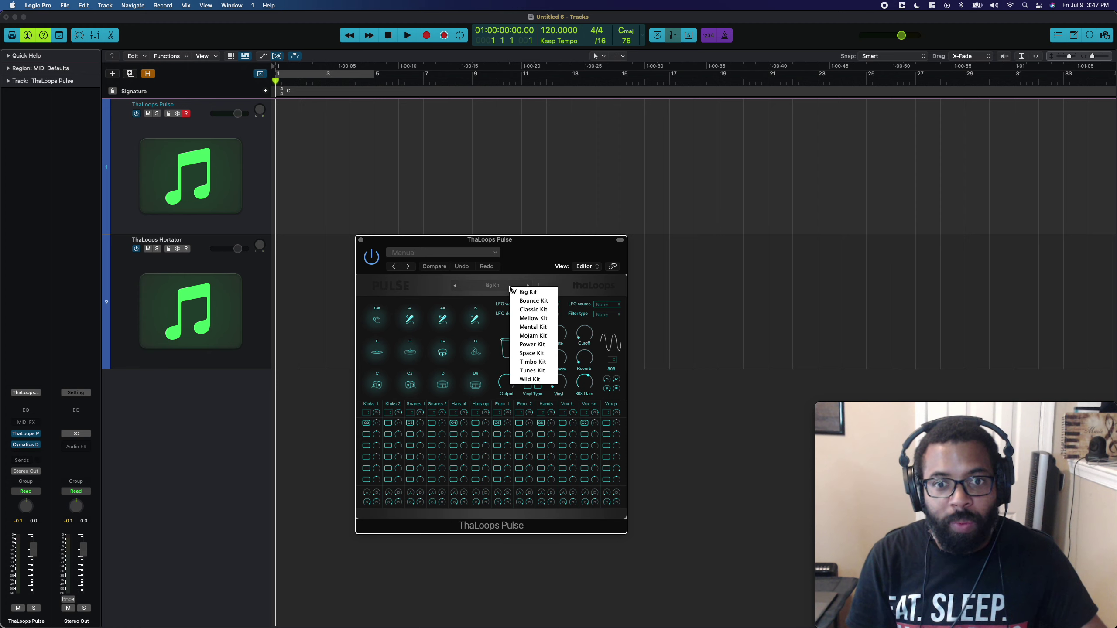
click(531, 301)
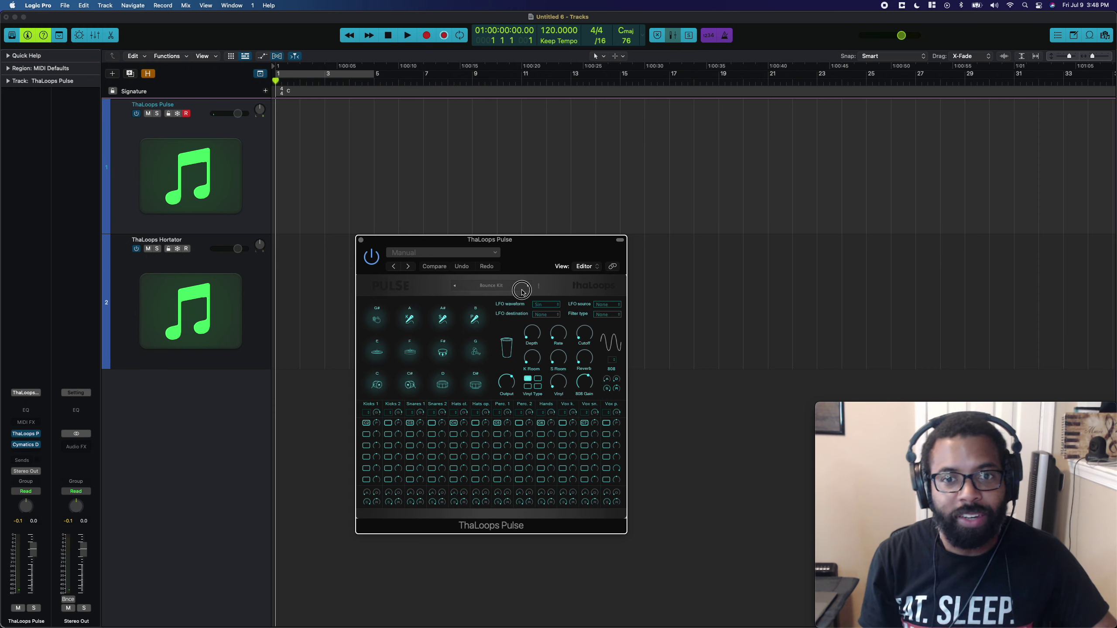
click(524, 288)
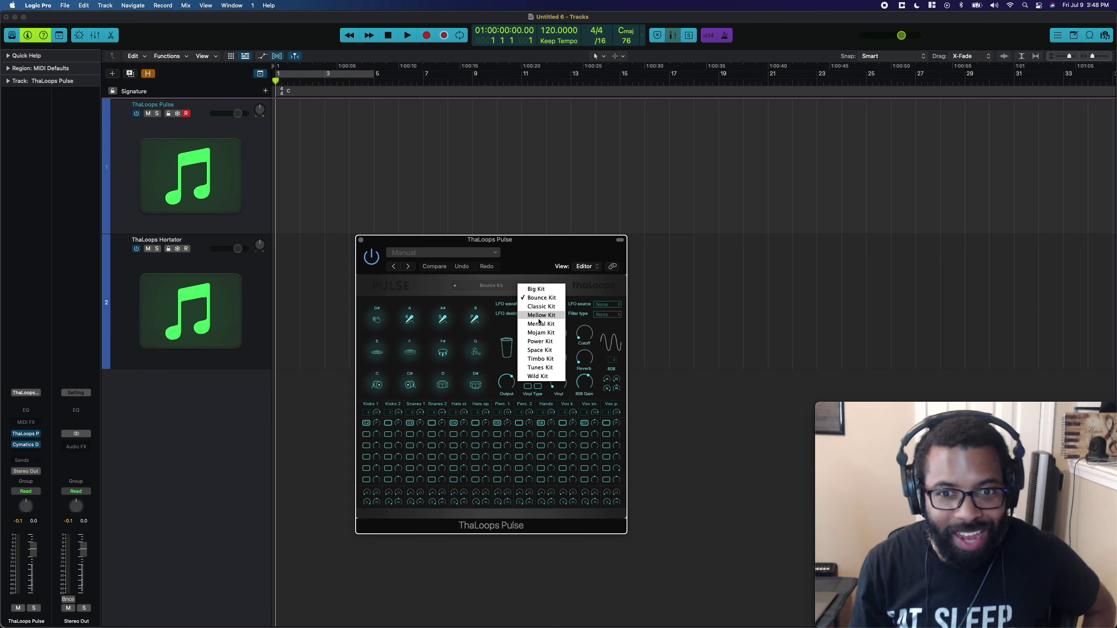
click(541, 359)
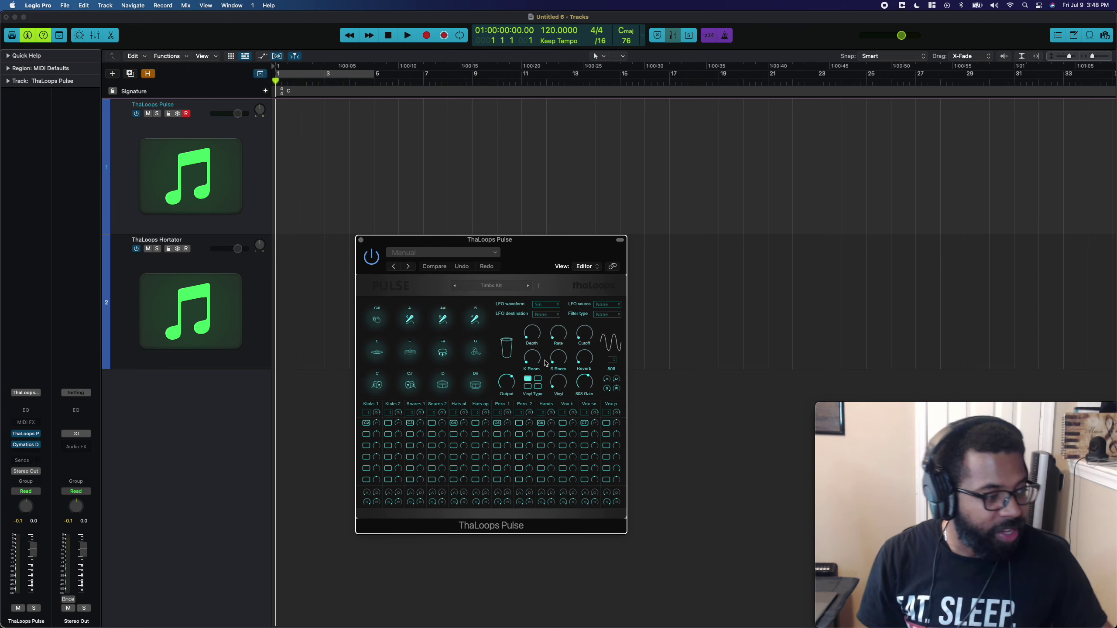
click(421, 386)
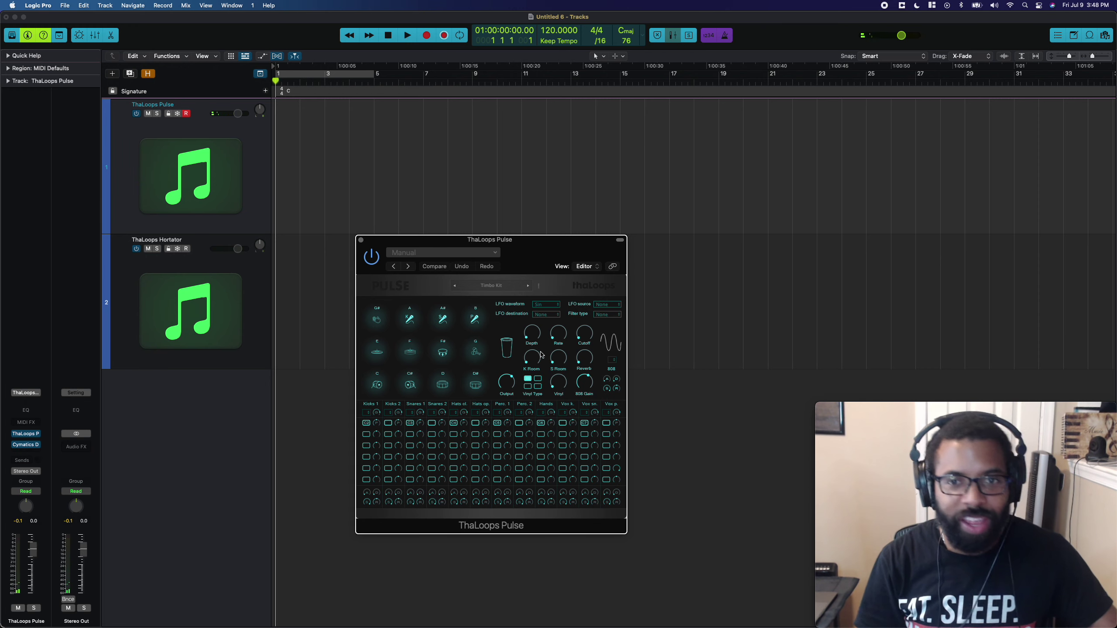
Step: Load the Wild Kit in Pulse and rename its track "ThaLoops Pulse - Wild Kit Perc"
click(517, 287)
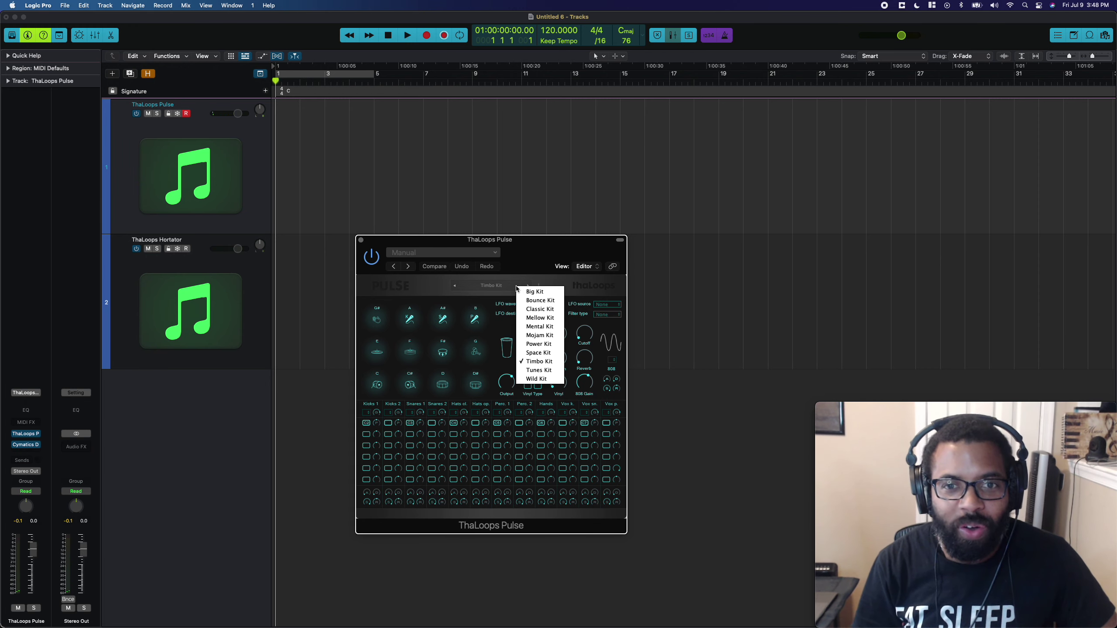
click(539, 379)
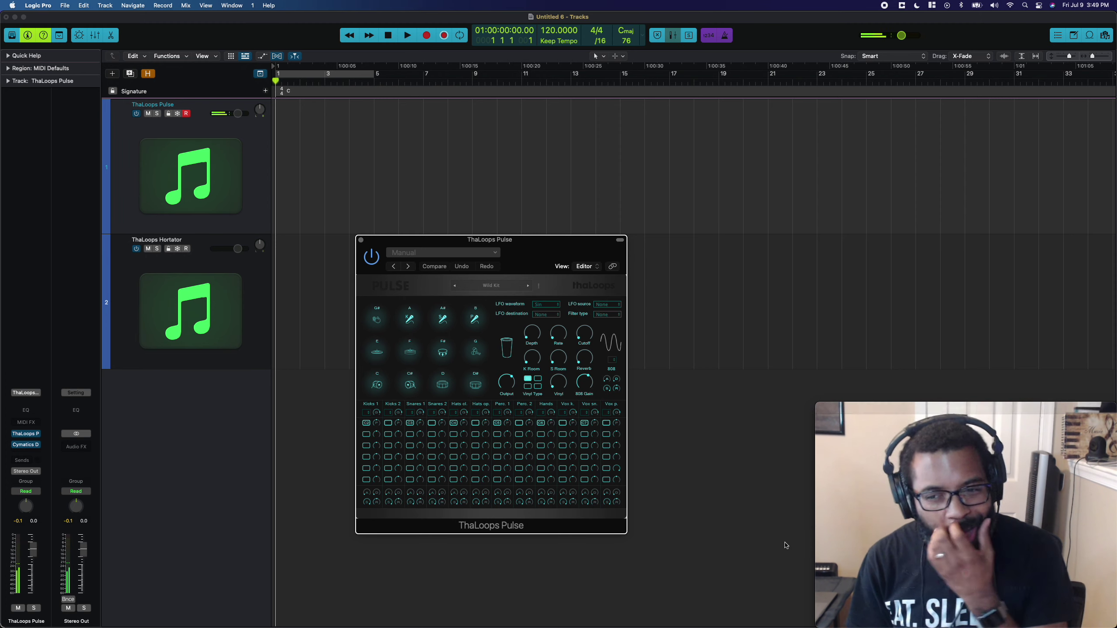
mouse_move(889, 527)
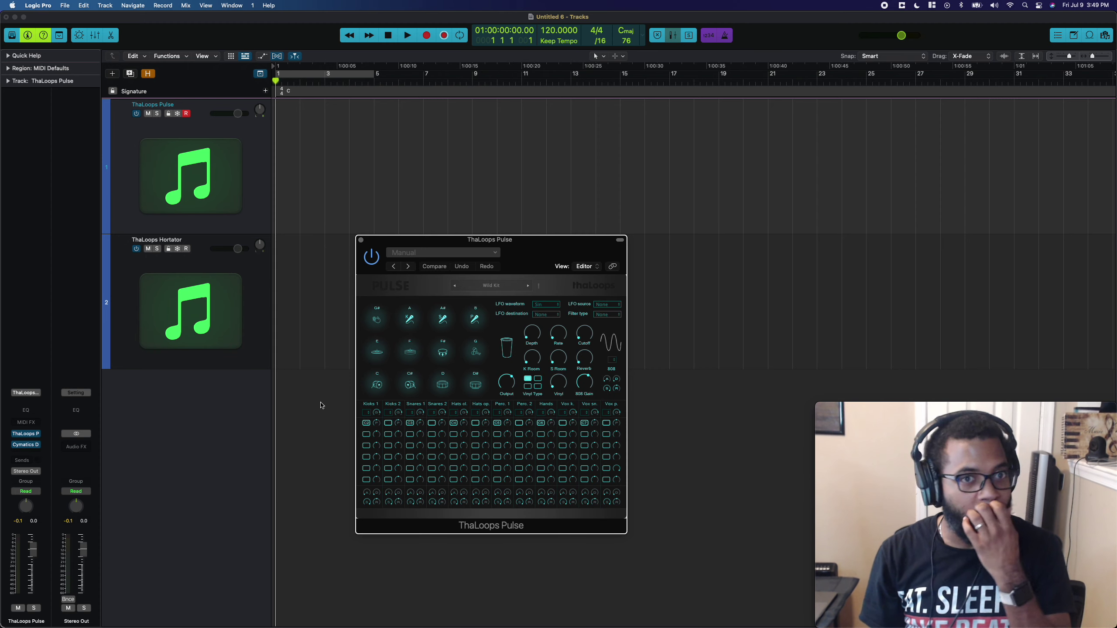
double_click(200, 101)
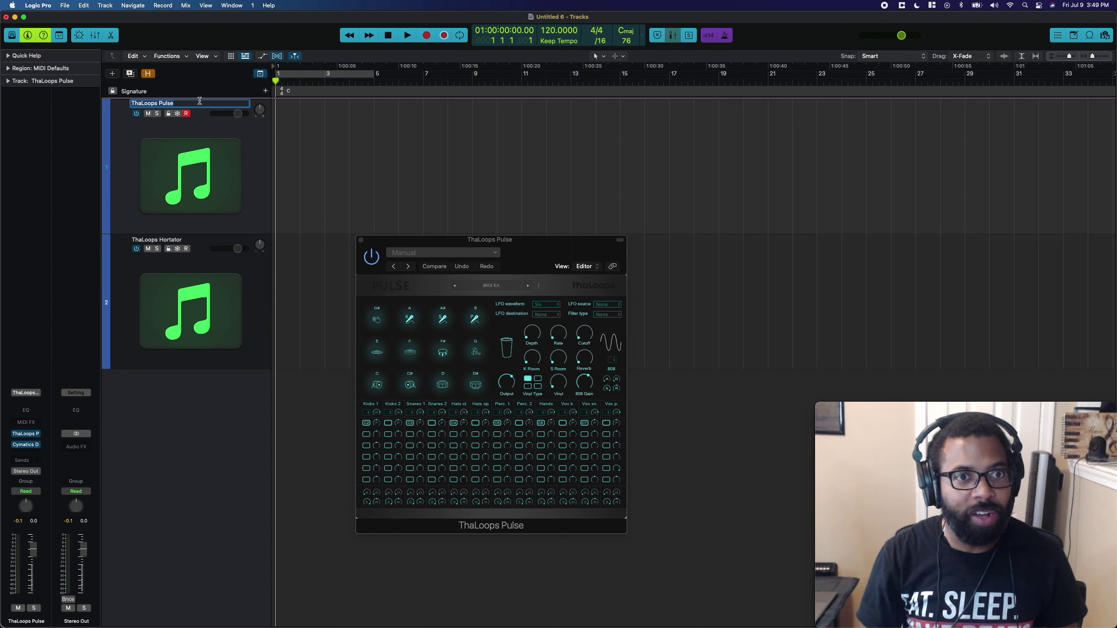
text(-)
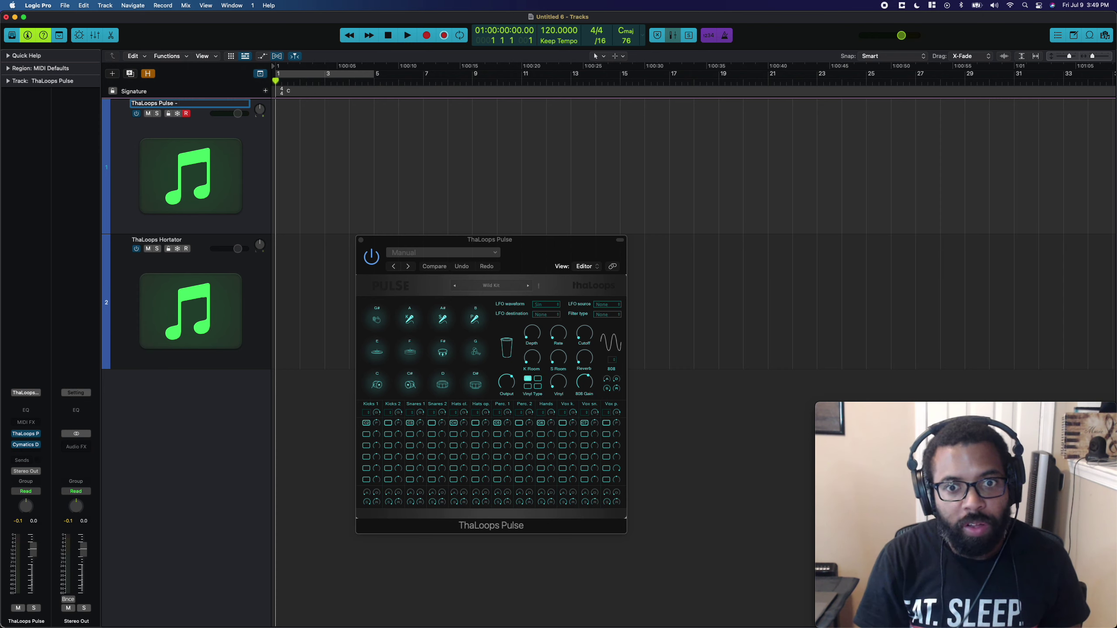
text( Wild Kit Perc)
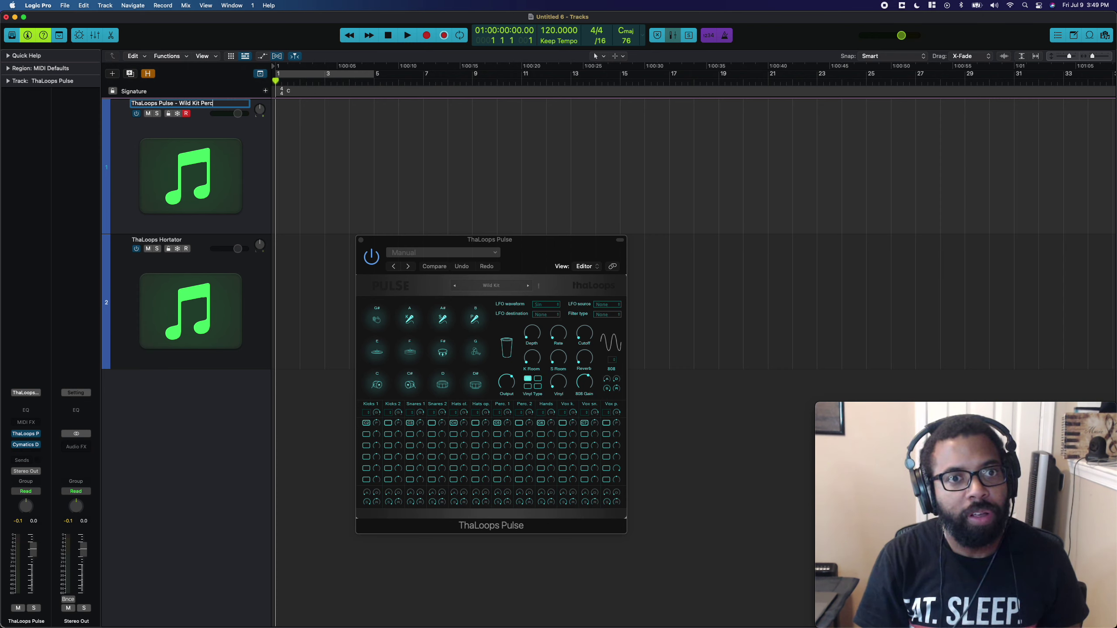
key(Return)
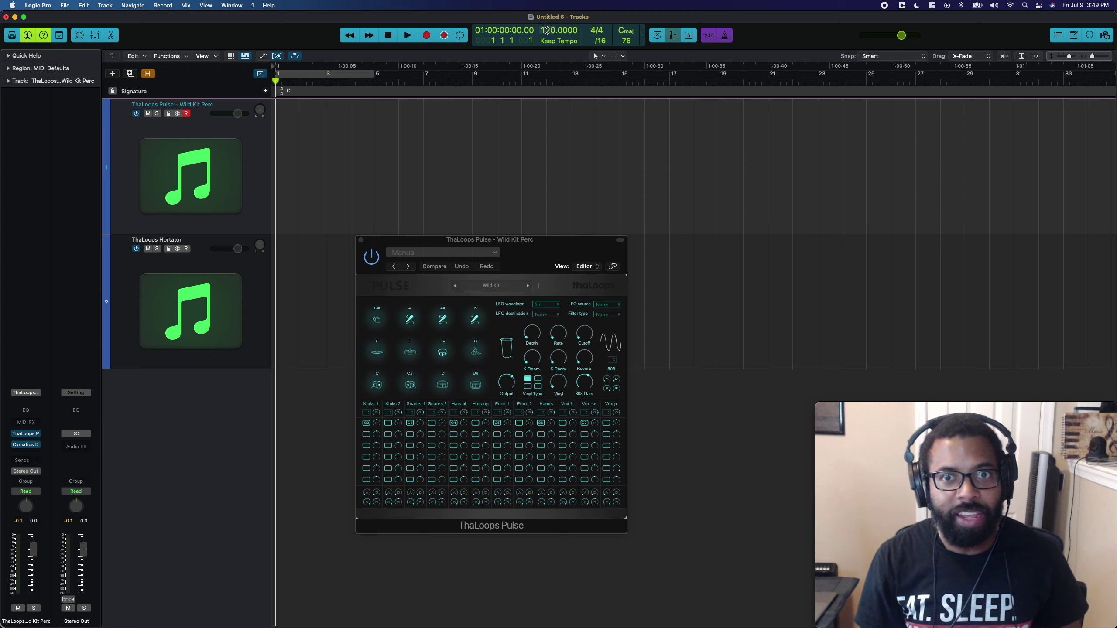
Step: Set the project tempo to 130 BPM
double_click(559, 30)
text(130)
key(Return)
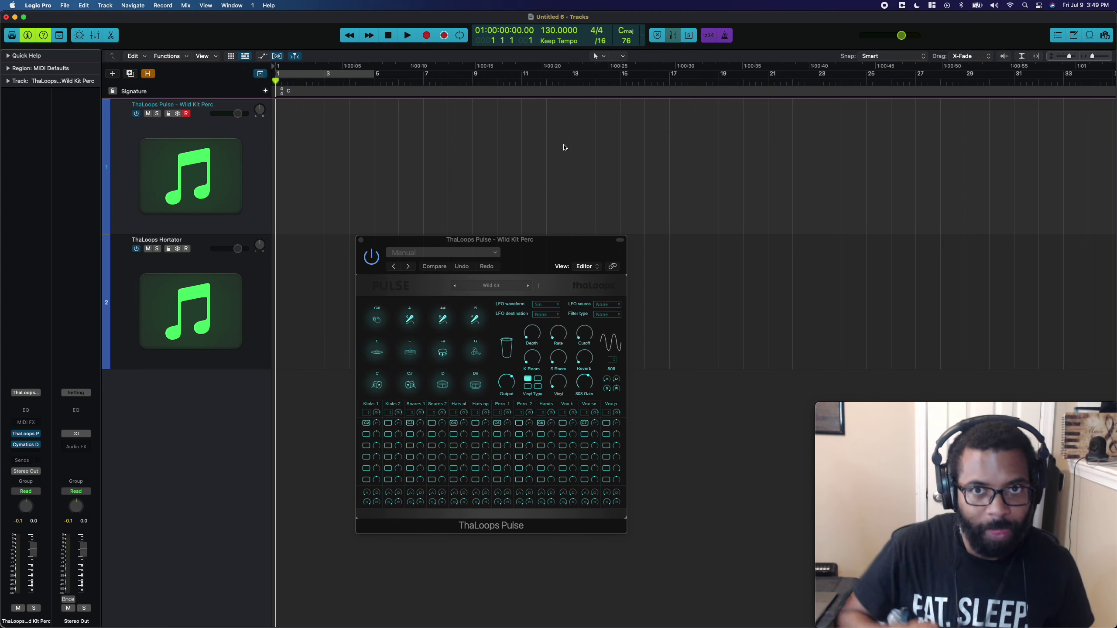
Step: Record two layered percussion passes over the first four bars of the Wild Kit Perc track
key(r)
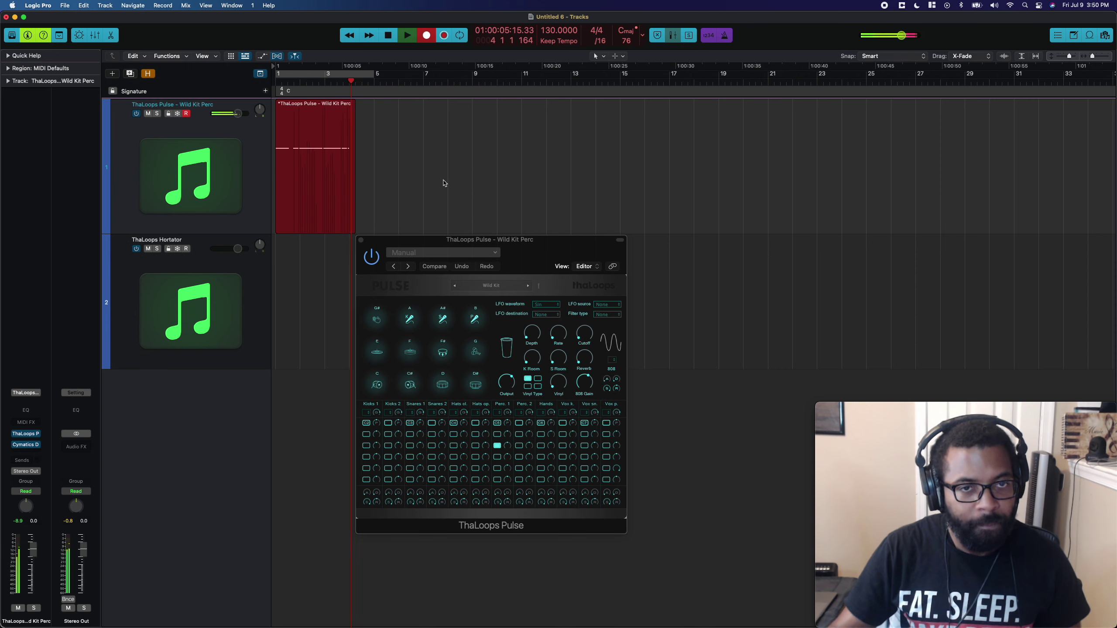
key(space)
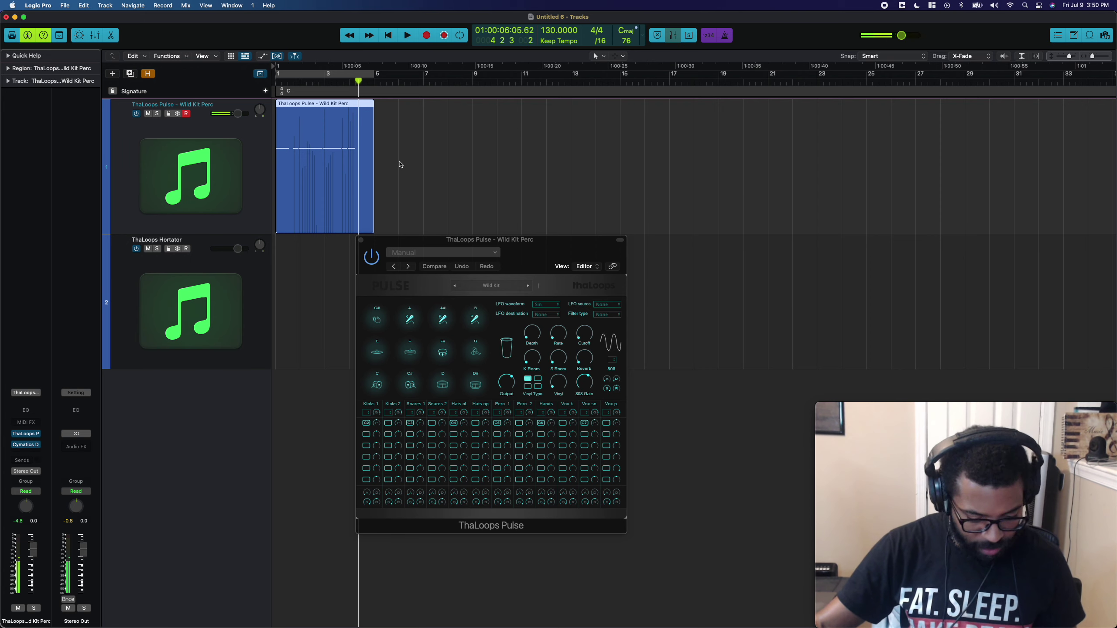
key(Return)
key(space)
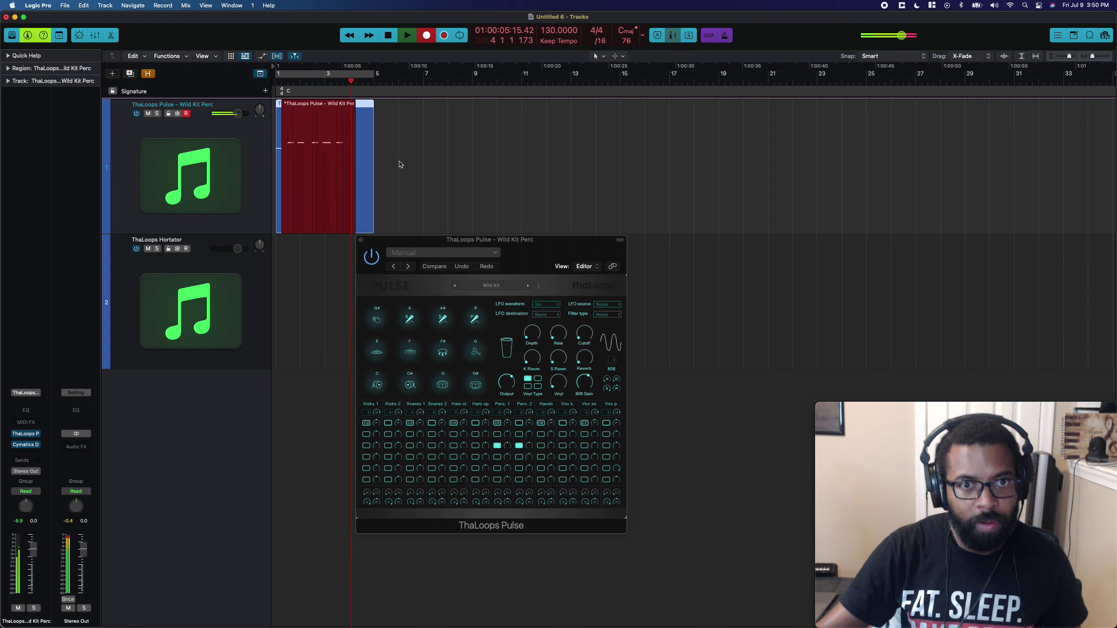
key(space)
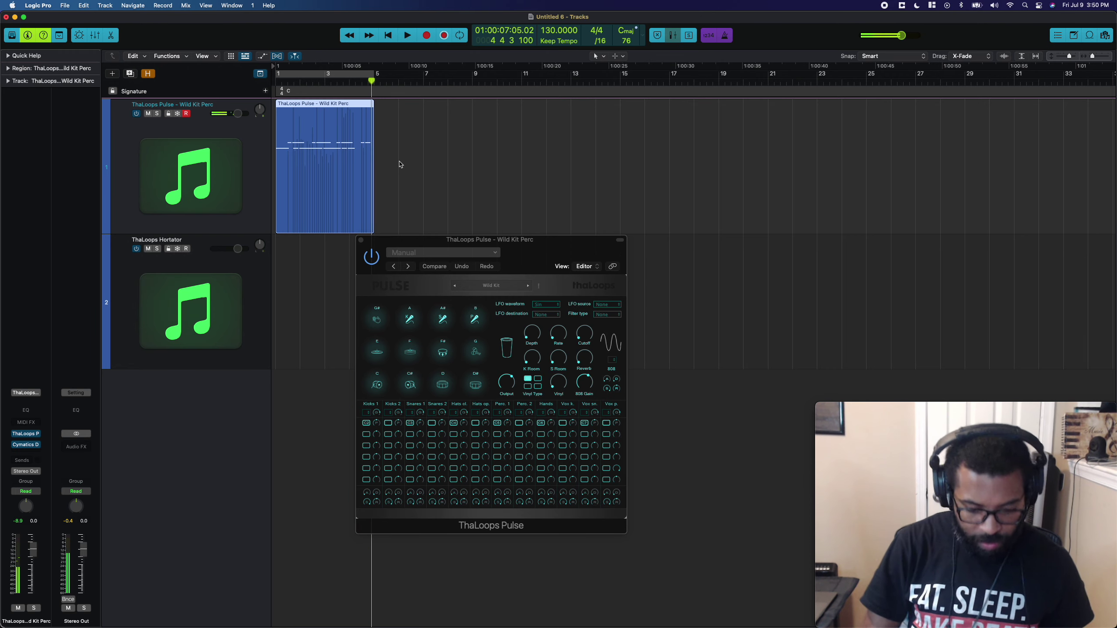
Step: Duplicate the Wild Kit Perc track with its instrument and load the Timbo Kit in the copy's Pulse
key(super+d)
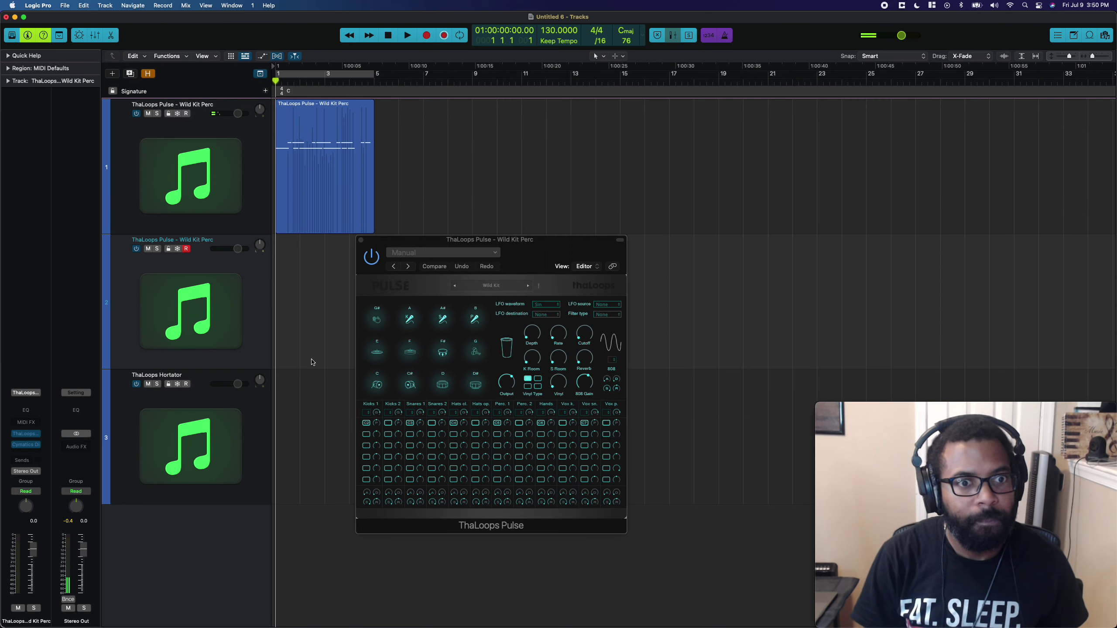
click(497, 287)
click(523, 362)
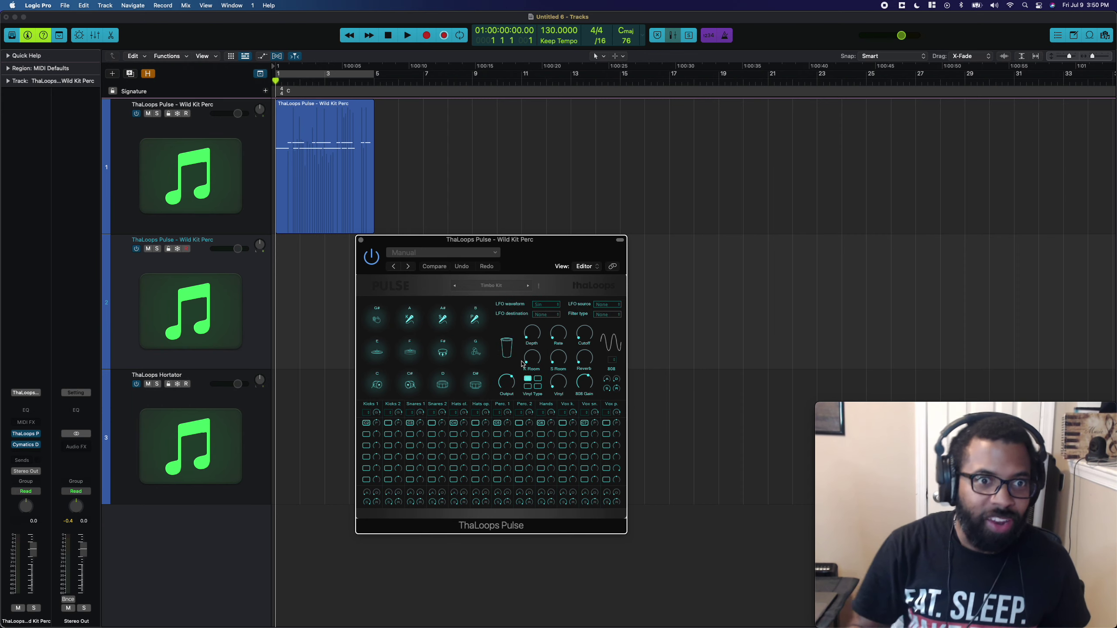
Step: Rename the duplicated track "ThaLoops Pulse - Timbo Kit Beat"
double_click(202, 241)
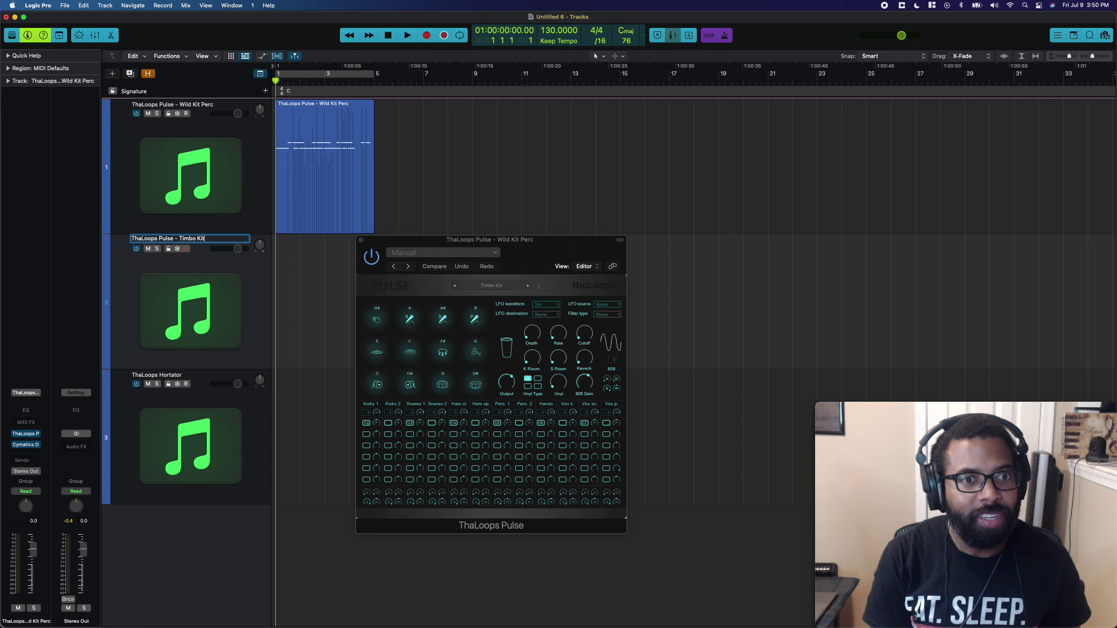
text(t)
key(Return)
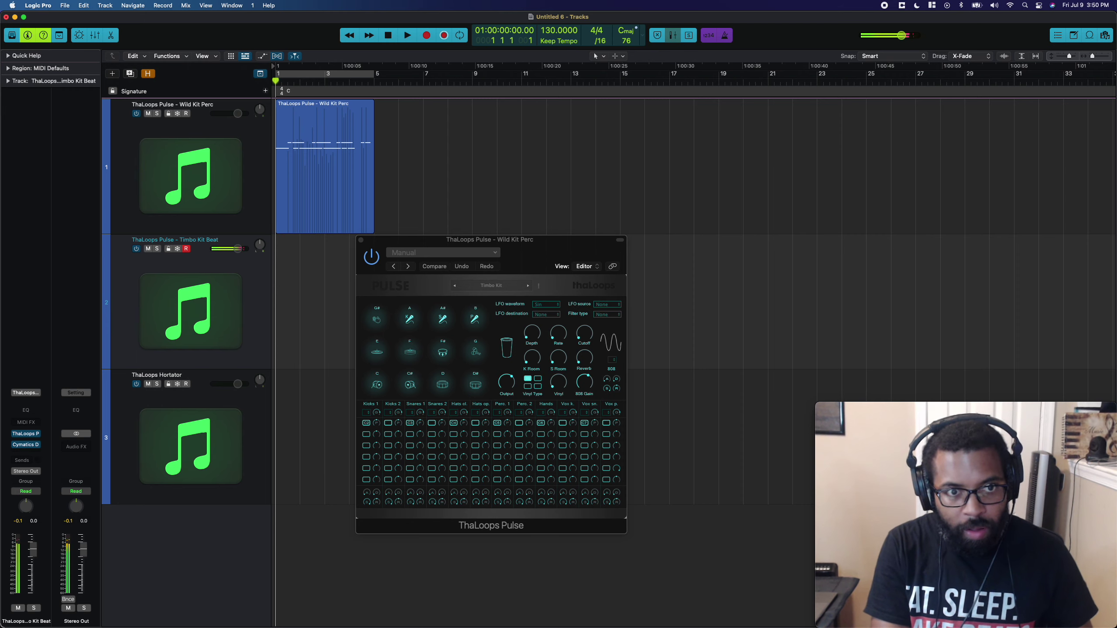
Step: Record a drum beat about eight bars long on the Timbo Kit Beat track, starting at bar 1
key(r)
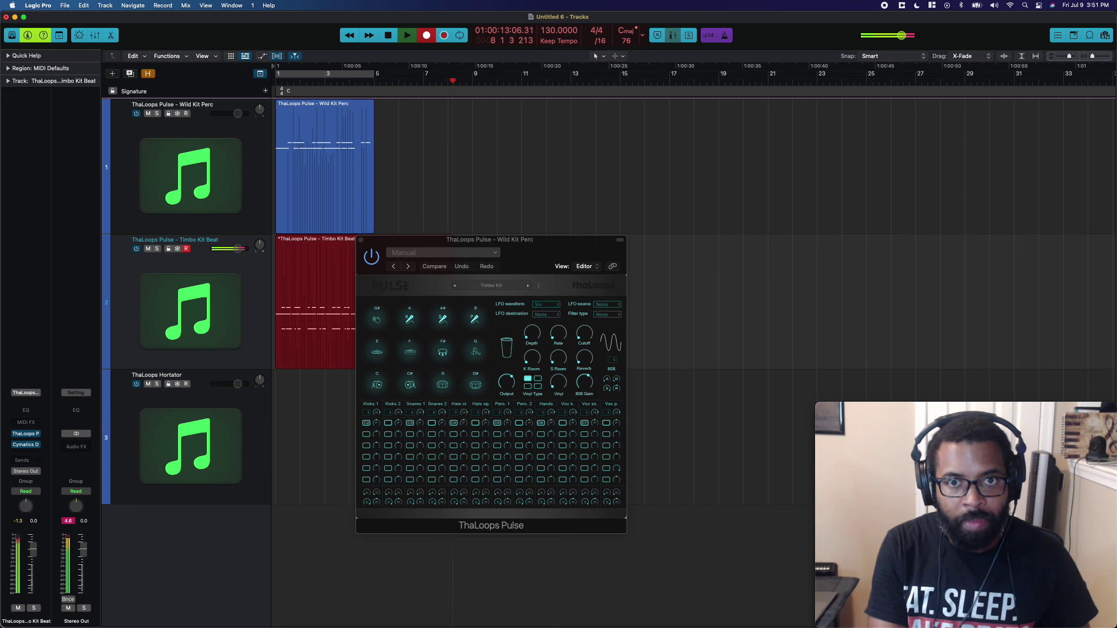
key(space)
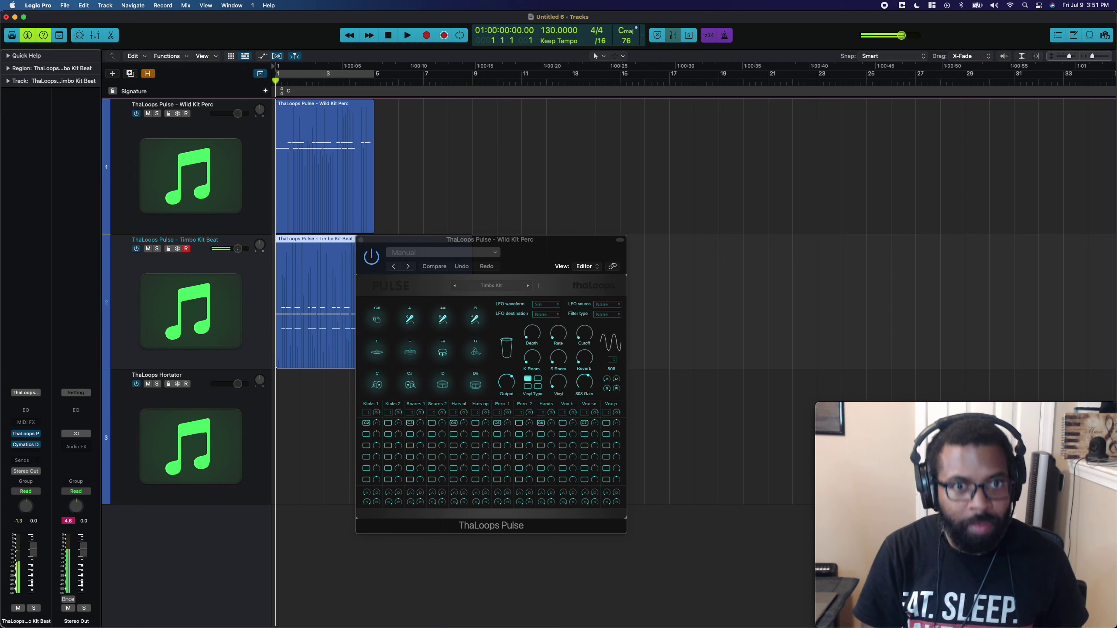
Step: Quantize the Timbo Kit Beat region to 1/16 Note and play the arrangement from the start
click(8, 69)
click(54, 98)
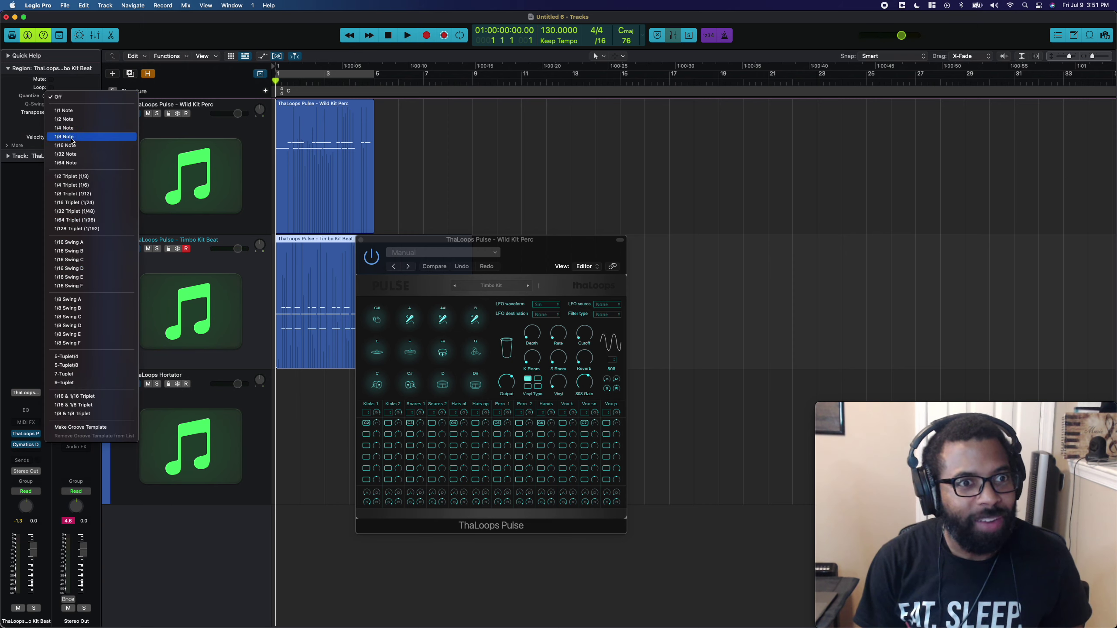
click(70, 138)
click(66, 96)
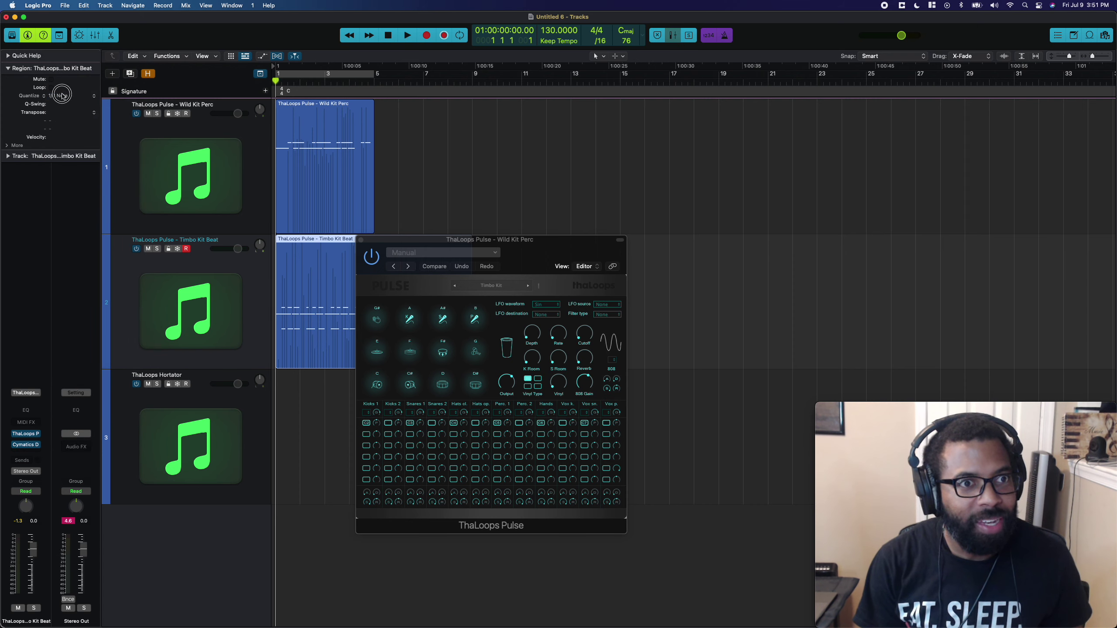
click(66, 106)
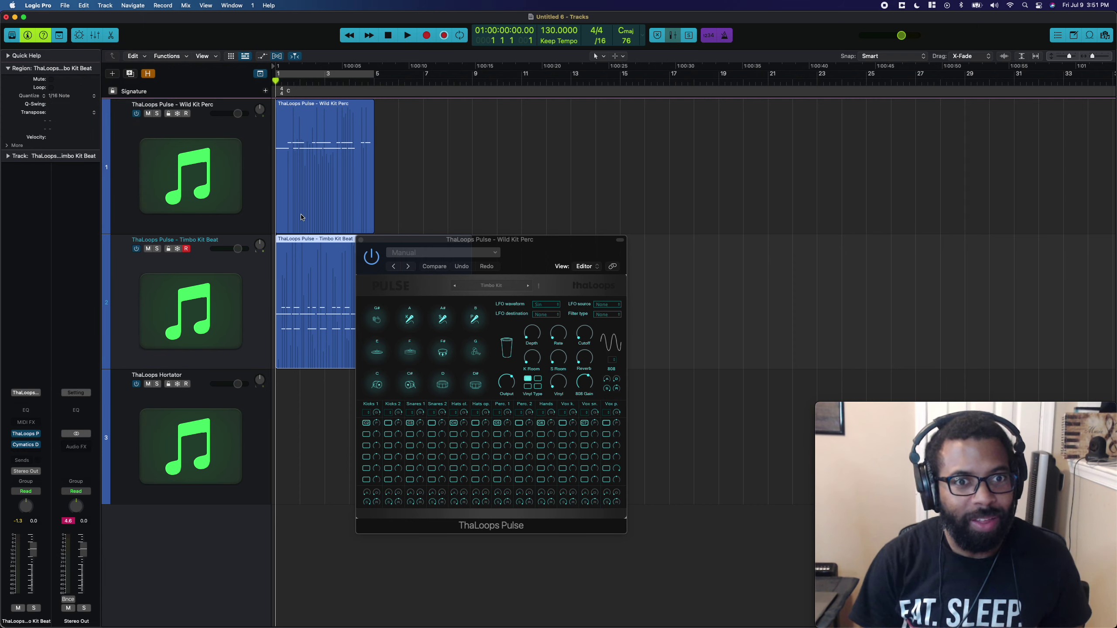
key(space)
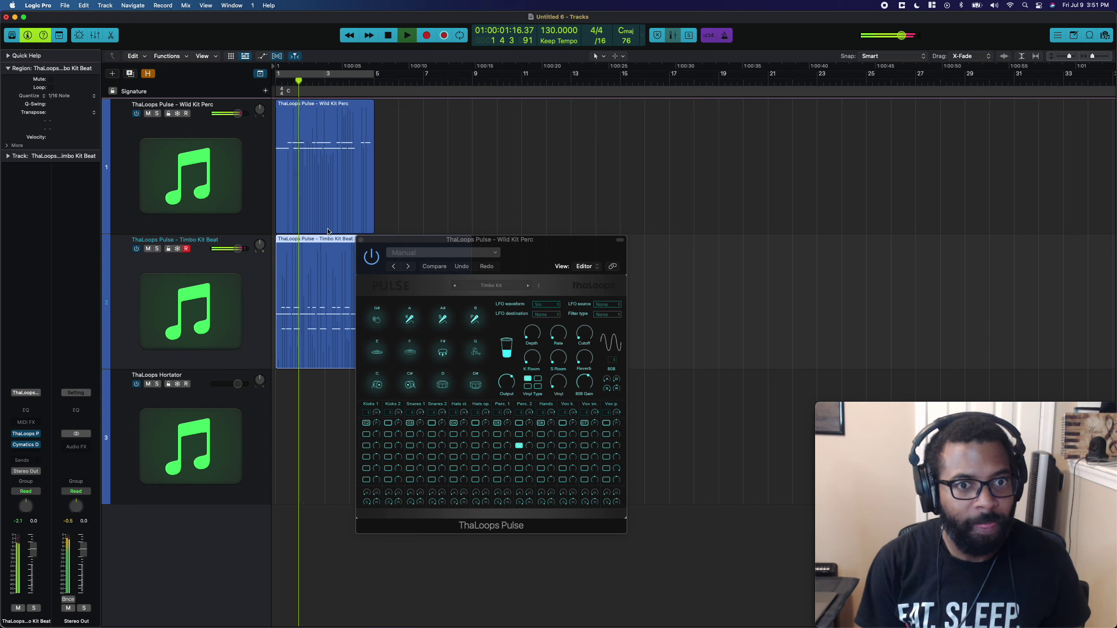
Step: Quantize the Wild Kit Perc region to 1/16 Note and restart playback from the beginning
click(328, 229)
click(66, 96)
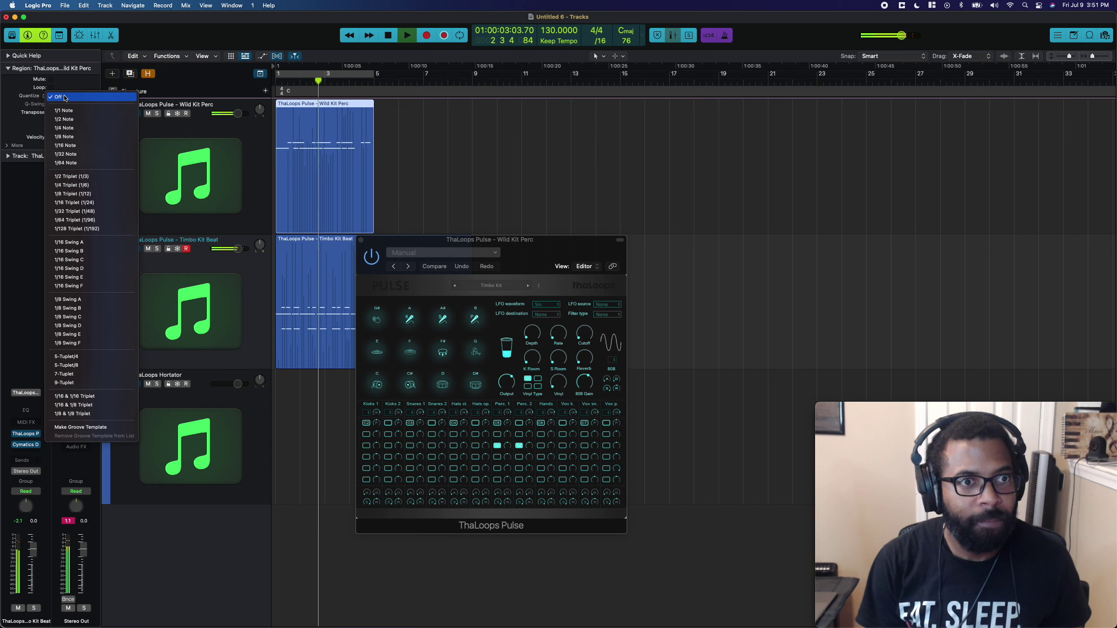
click(71, 146)
click(318, 241)
key(Return)
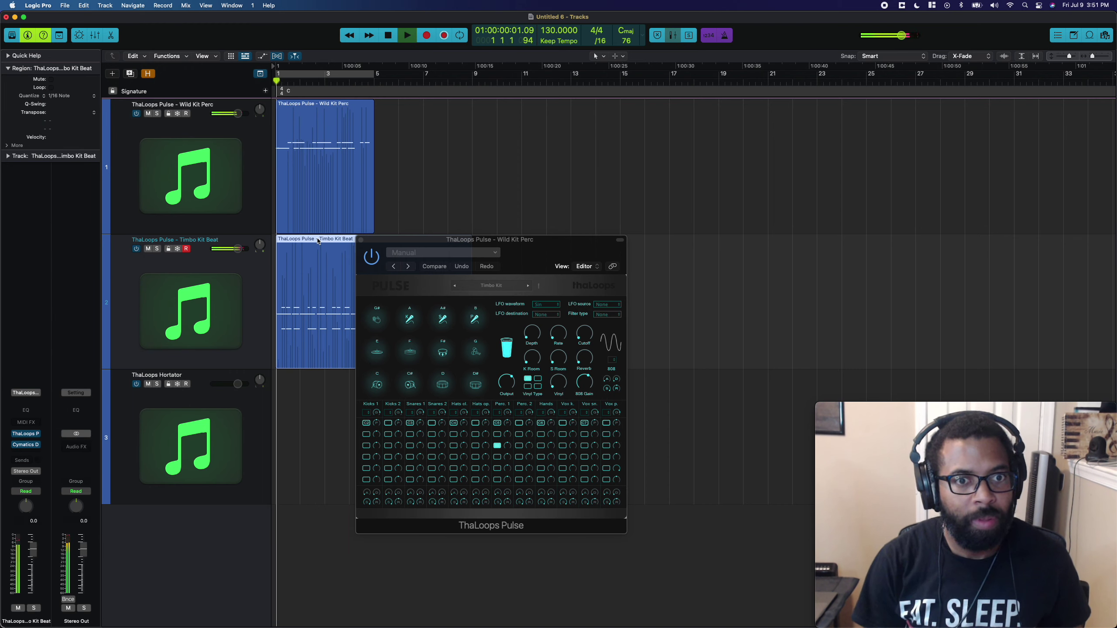
Step: Move the Pulse window clear of the regions and quantize the Timbo Kit Beat region to 1/8 Note
drag(387, 240, 530, 237)
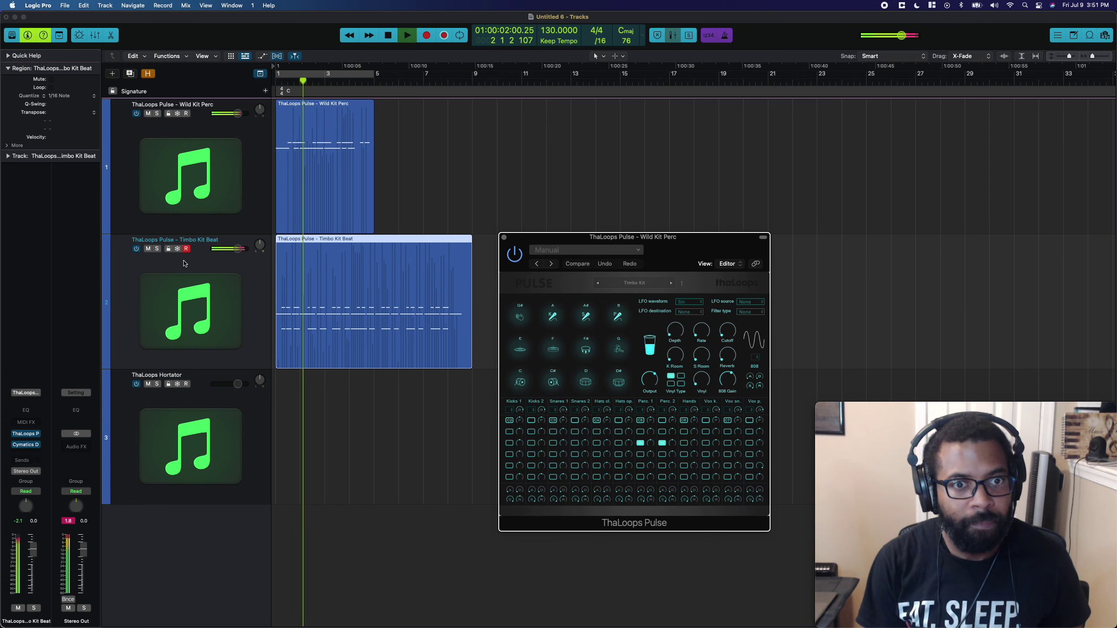
click(59, 95)
click(66, 88)
key(Return)
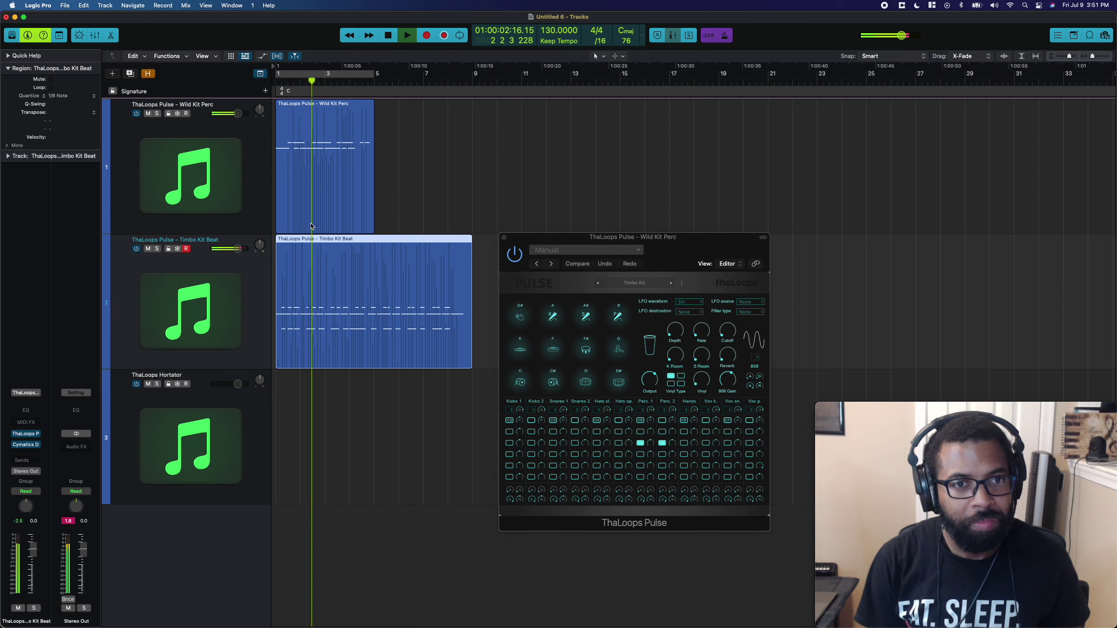
Step: Quantize the Wild Kit Perc region to 1/8 Note
click(314, 186)
click(66, 96)
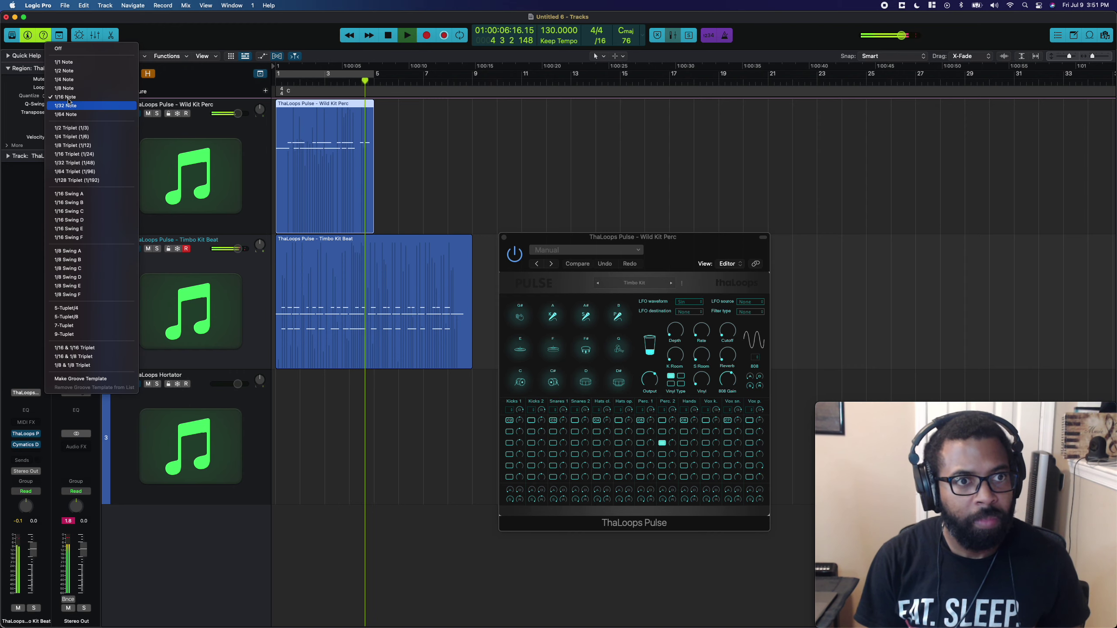
click(64, 88)
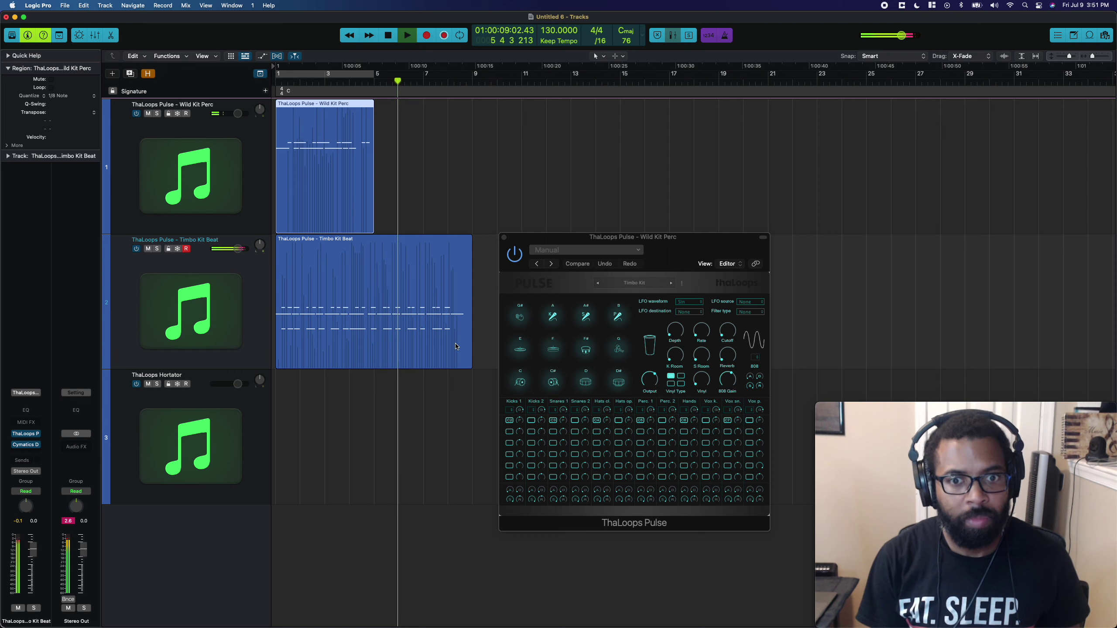
Step: Trim the Timbo Kit Beat region to end at bar 5 and quantize it to 1/16 Note during playback
drag(469, 349, 370, 343)
key(space)
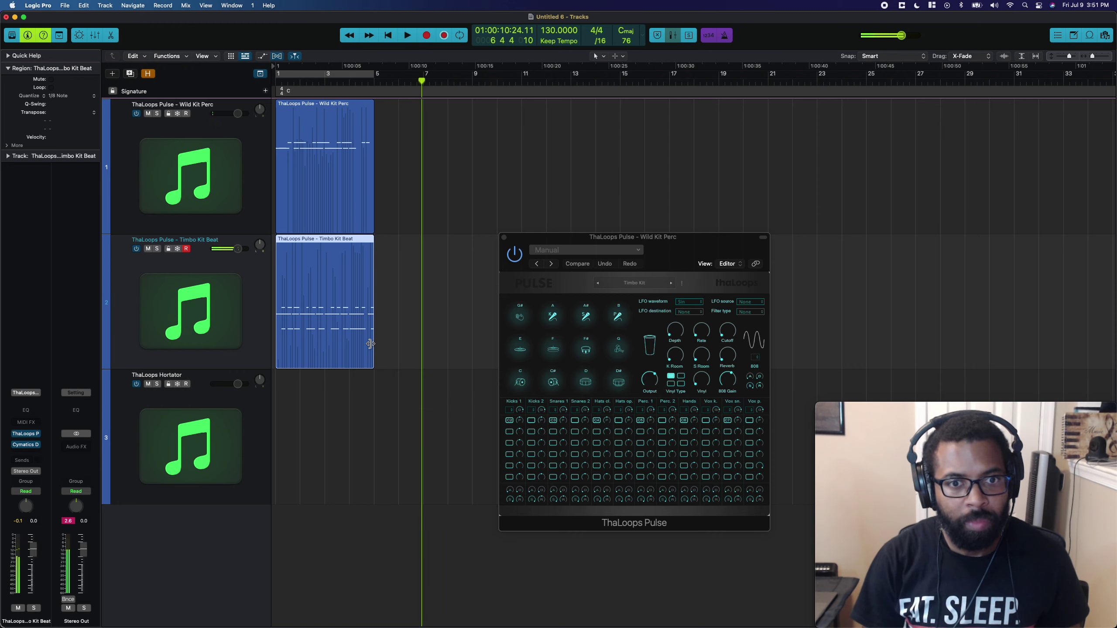
key(Return)
key(space)
click(62, 96)
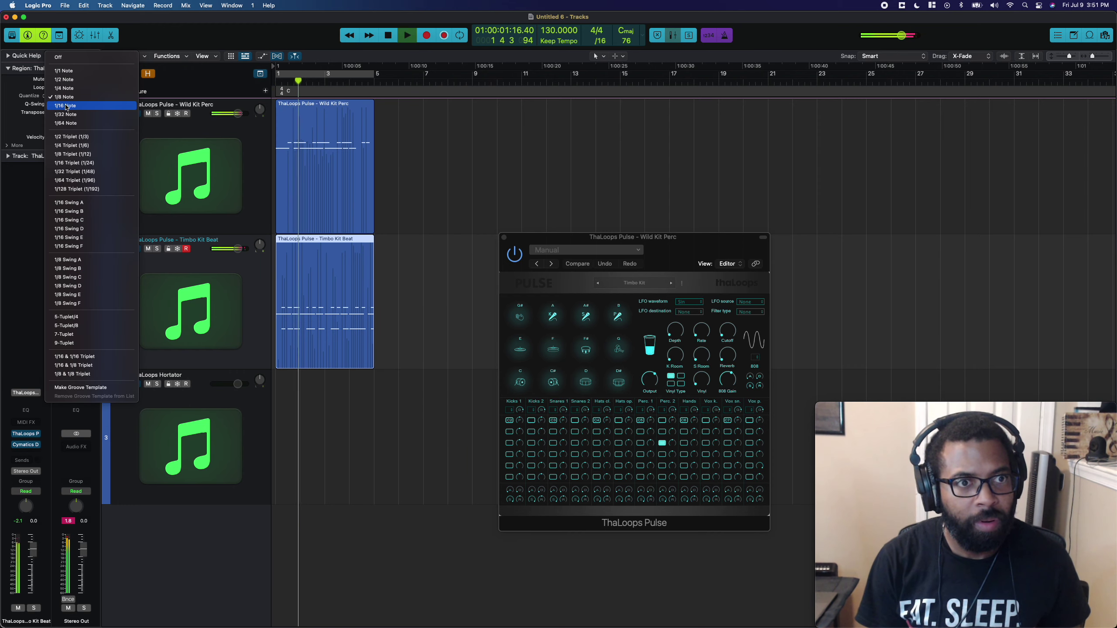
click(66, 106)
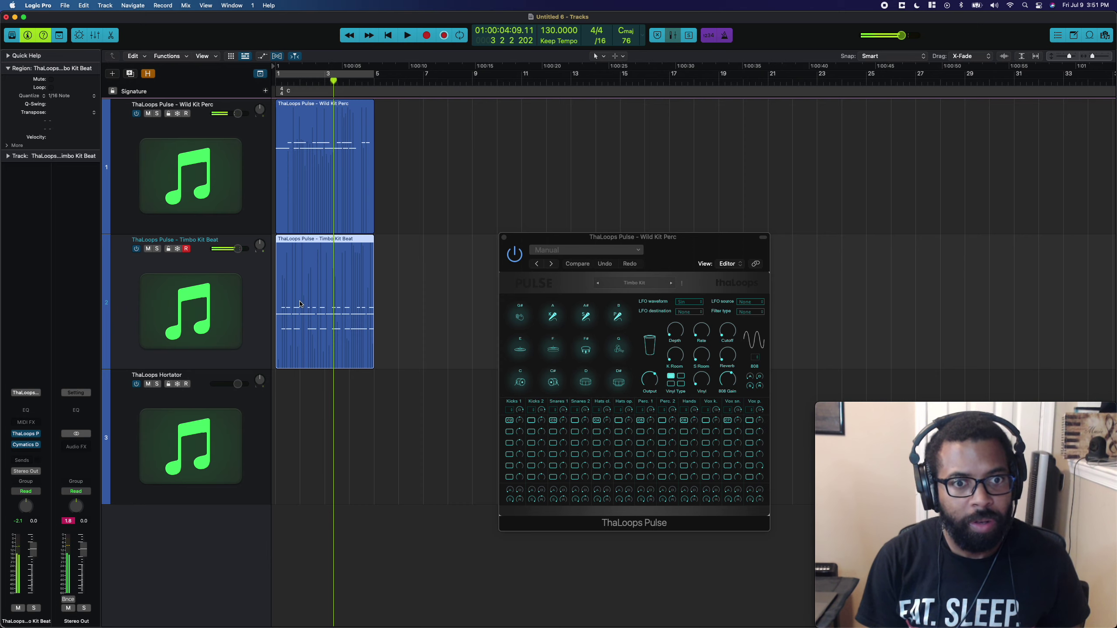
Step: Split the Timbo Kit Beat region at bar 2 and select its first bar
click(300, 306)
click(300, 306)
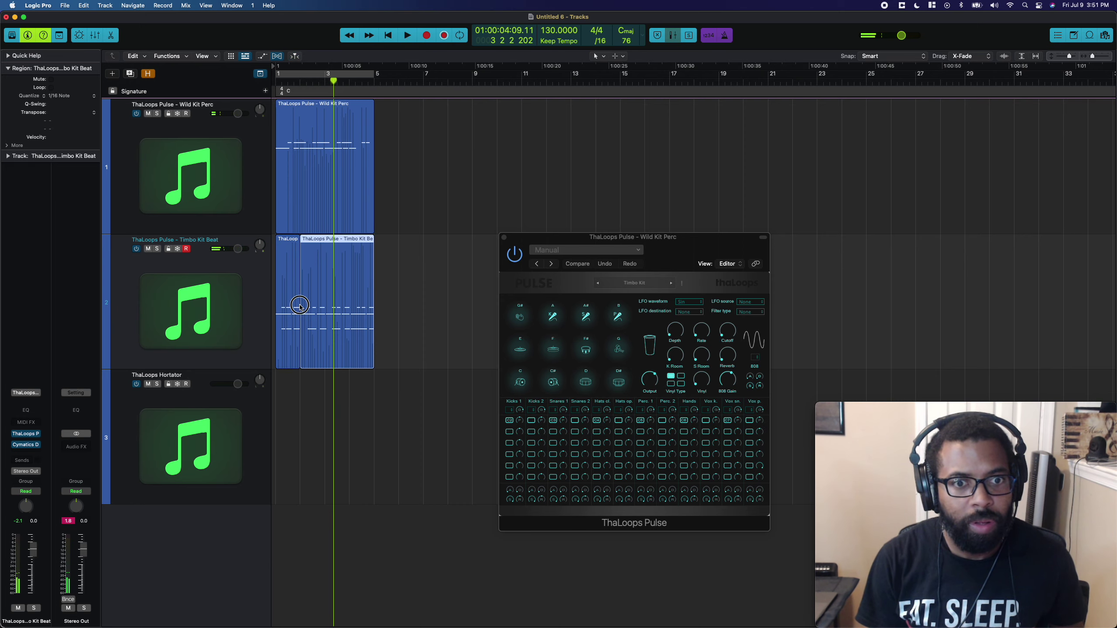
double_click(300, 306)
click(299, 305)
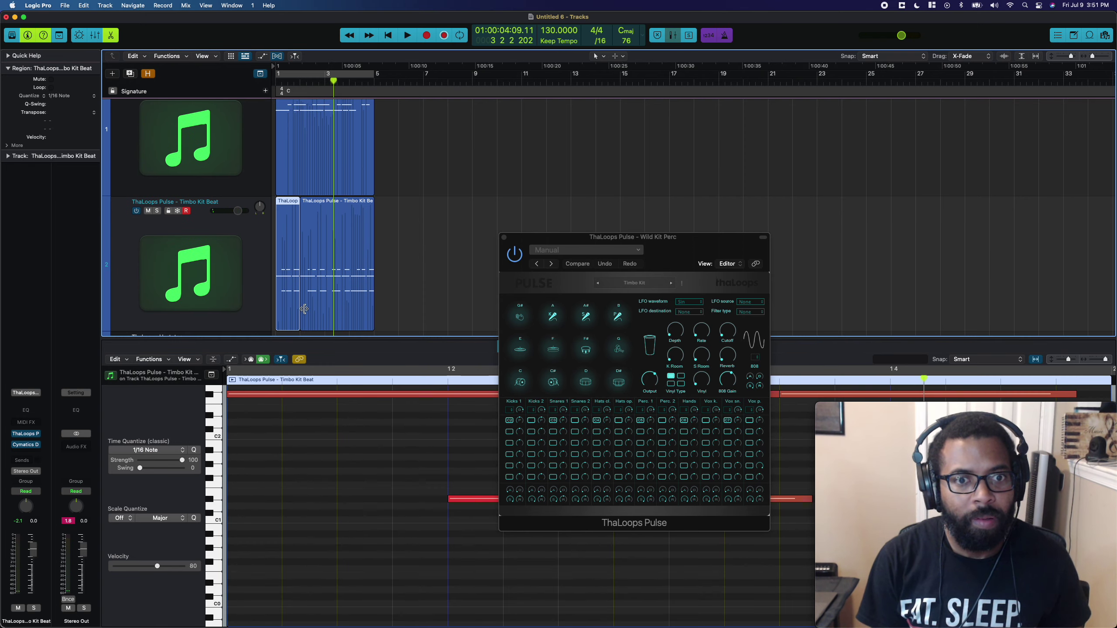
Step: Trim the second Timbo Kit Beat region to start at bar 3 and repeat the bar 1 region into bar 2
drag(302, 310, 327, 309)
click(283, 310)
scroll(317, 295, down, 3)
click(340, 286)
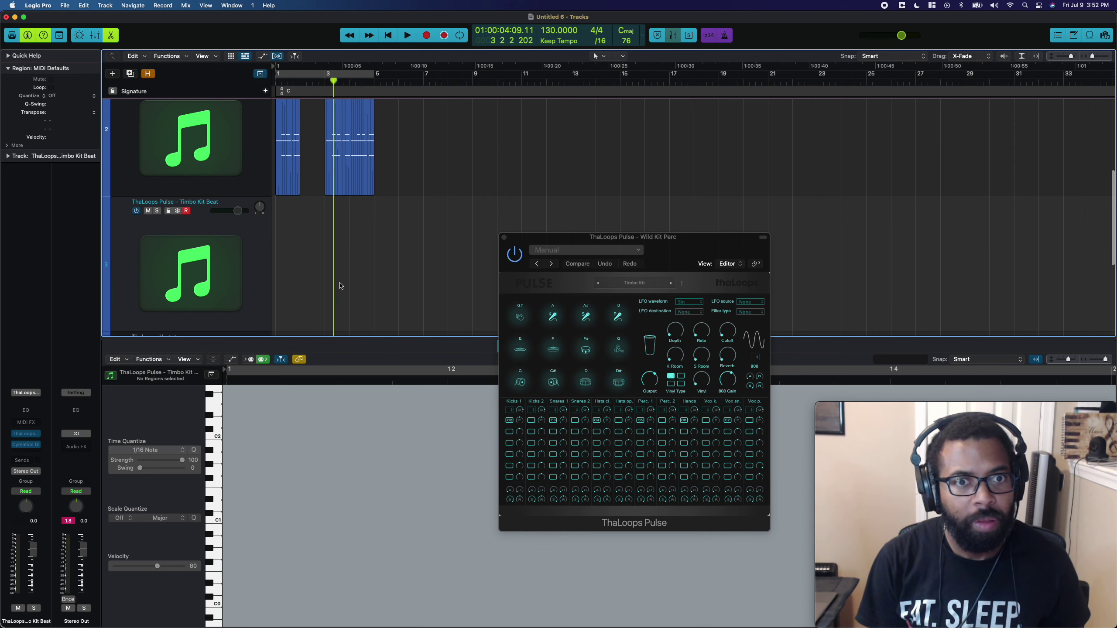
key(super+z)
scroll(308, 212, up, 3)
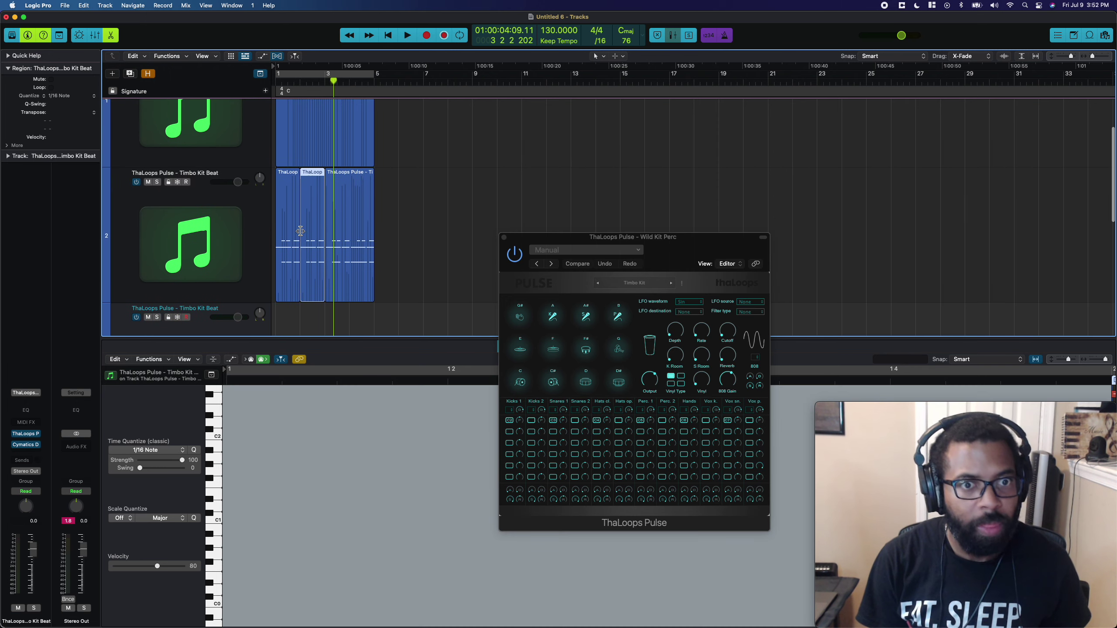
Step: Play the edited arrangement from the start
key(Return)
key(space)
key(space)
scroll(338, 229, up, 2)
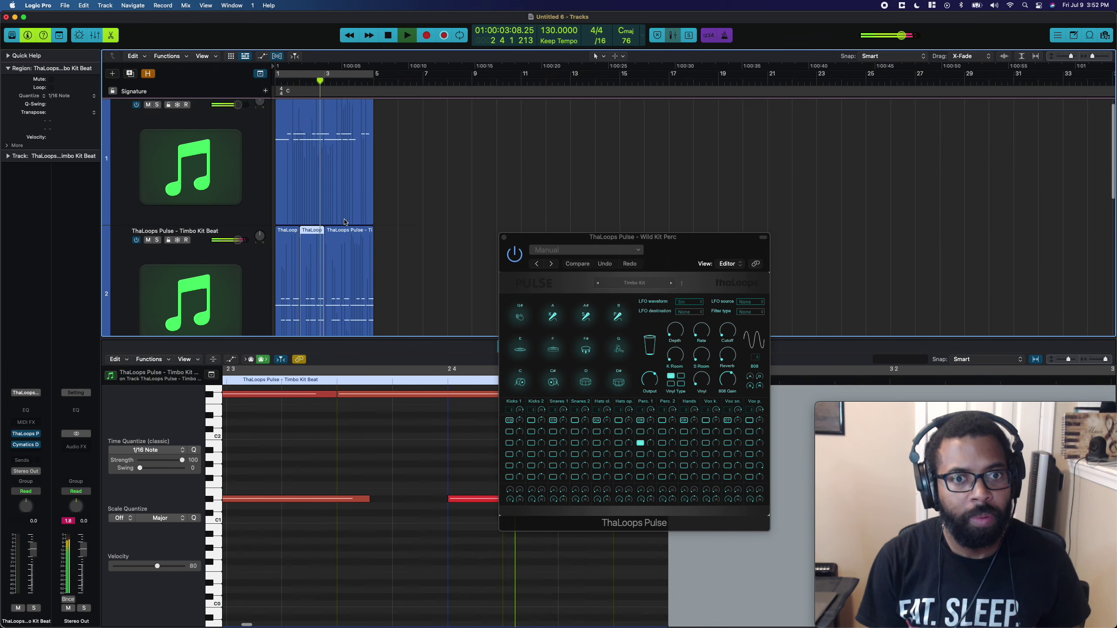
scroll(344, 225, down, 1)
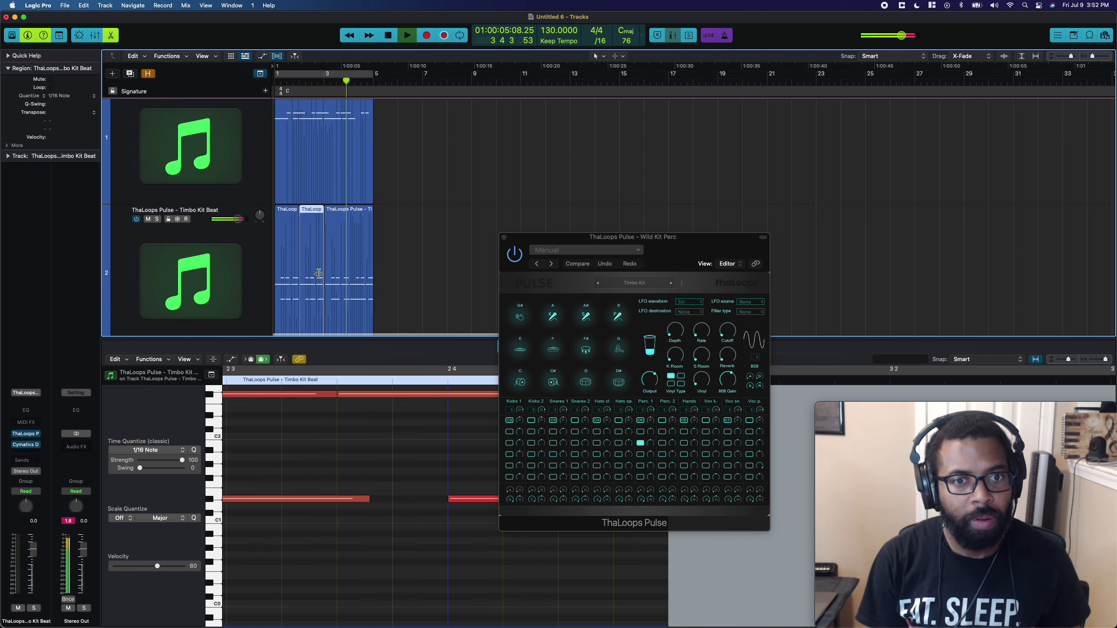
Step: Trim the last Timbo Kit Beat region to start at bar 4 and fill bar 3 with a repeat of the bar 2 region
mouse_move(324, 296)
mouse_down()
mouse_move(349, 297)
mouse_move(326, 297)
mouse_up()
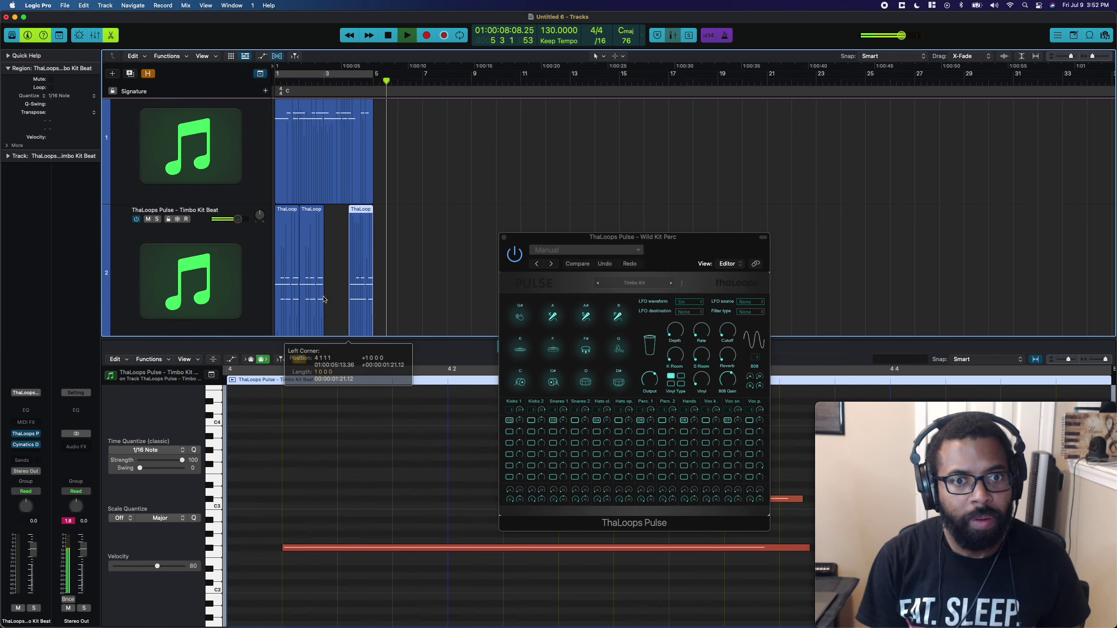
click(317, 272)
key(space)
key(Return)
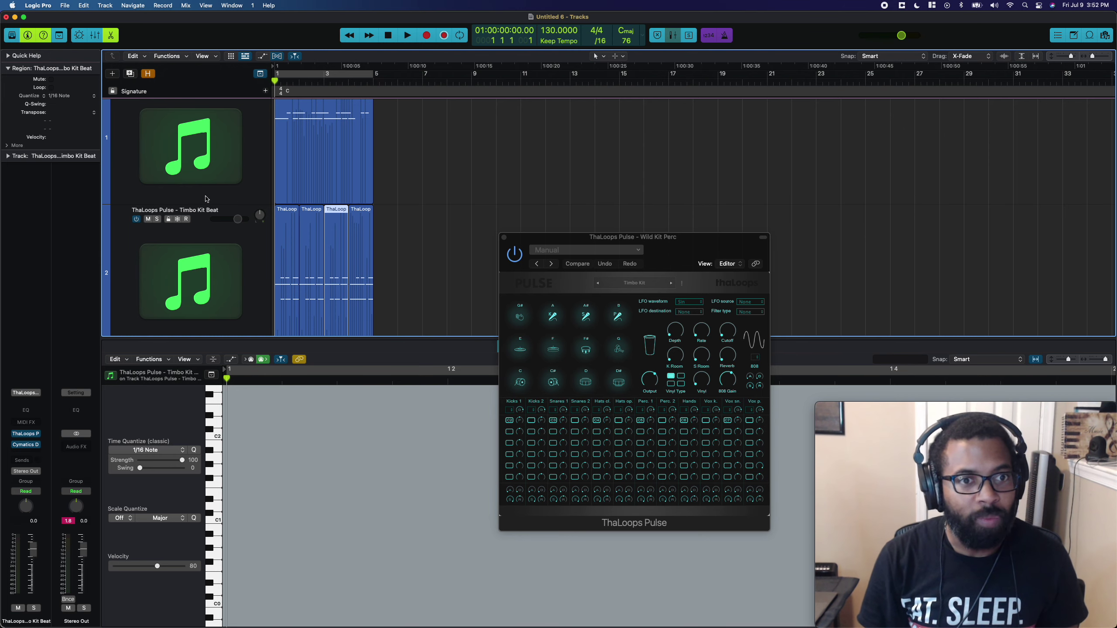
Step: Rename the empty duplicate of the Timbo Kit Beat track "ThaLoops Pulse - Timbo Kit HH"
key(super+d)
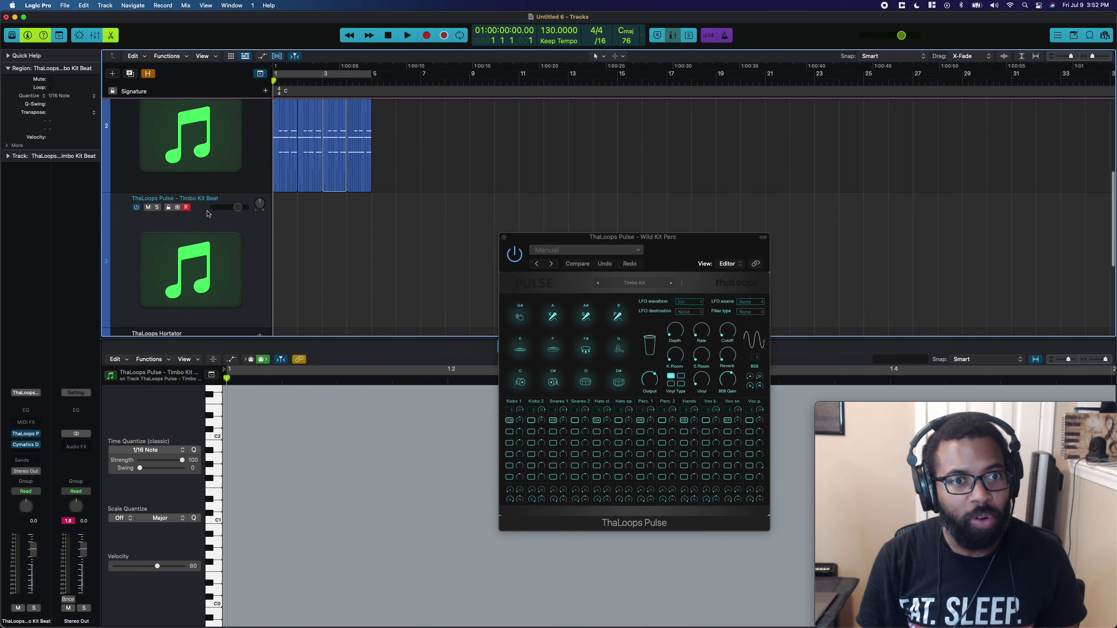
click(205, 198)
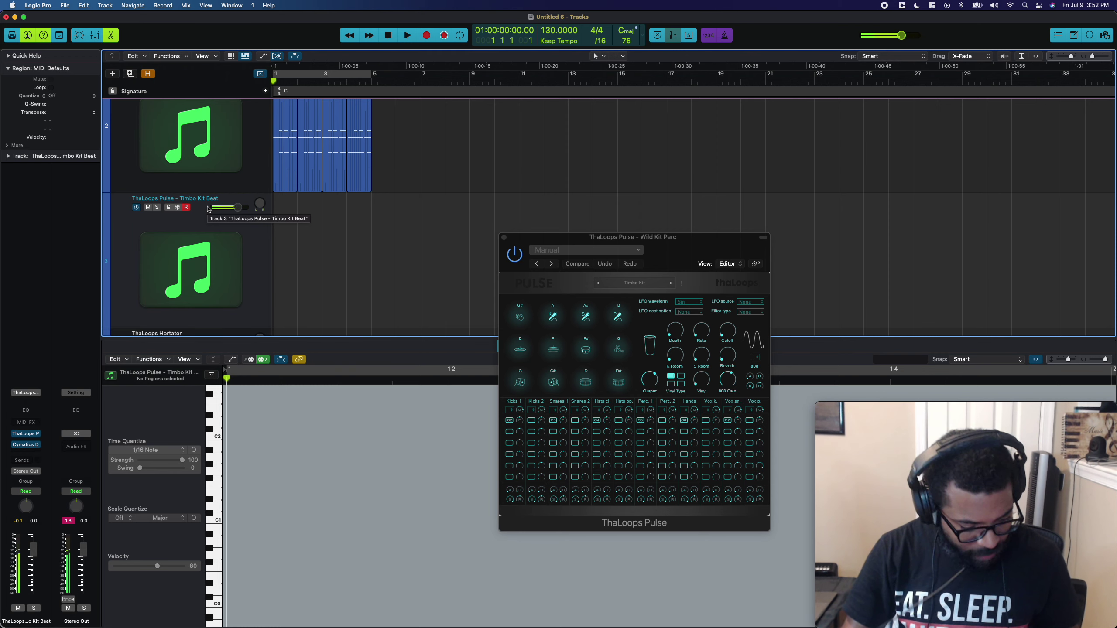
double_click(187, 199)
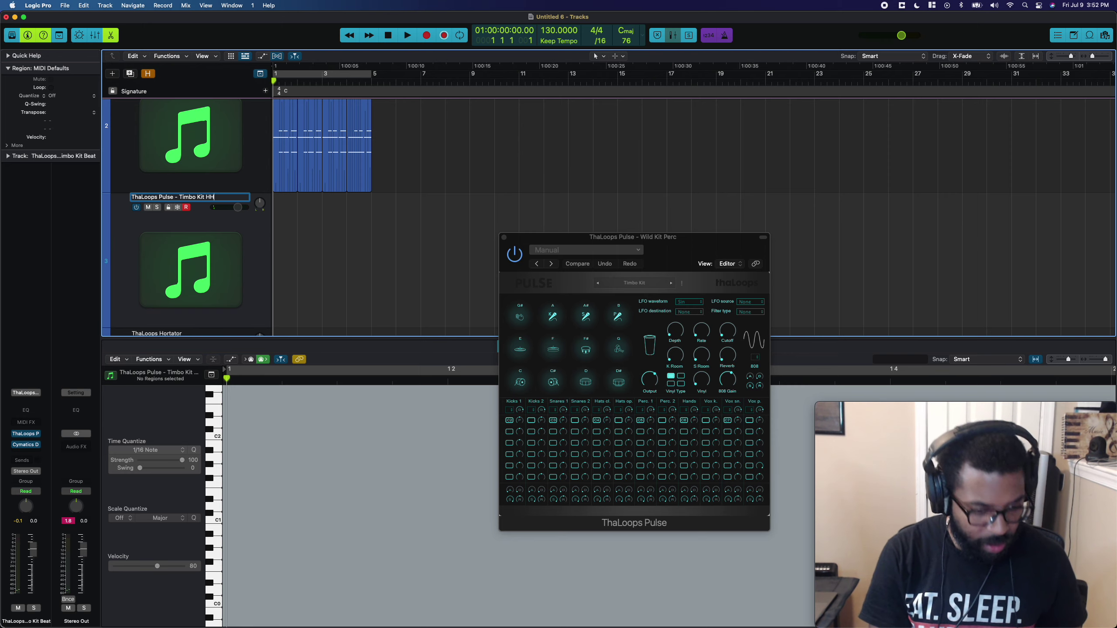
text(HH)
key(Return)
Step: Record a hi-hat part about four bars long on the Timbo Kit HH track, starting at bar 1
key(space)
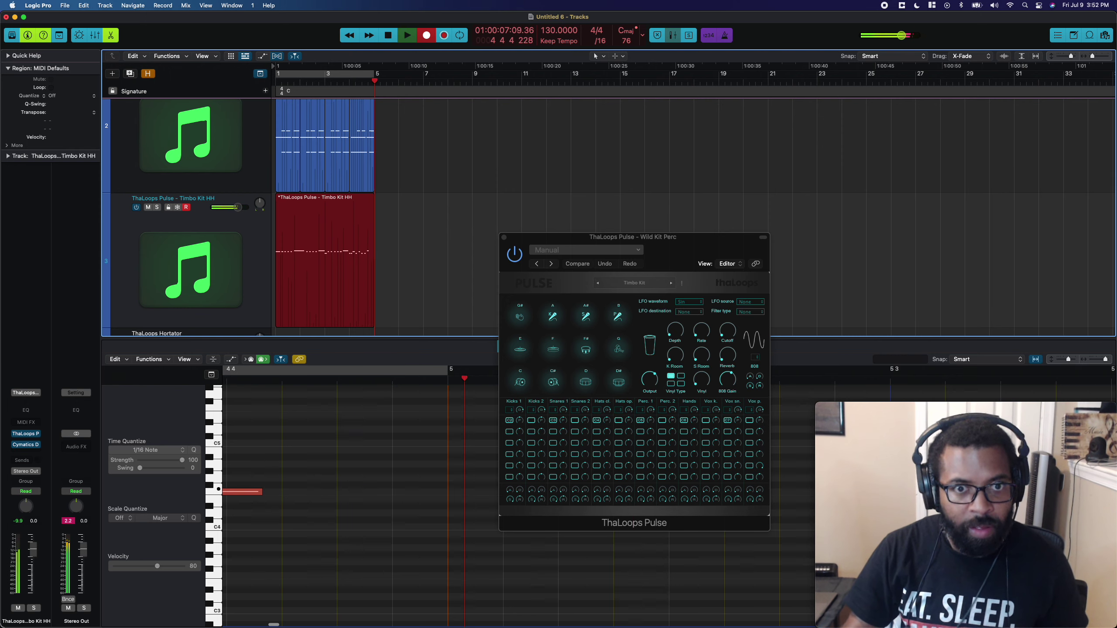
key(space)
scroll(343, 115, up, 3)
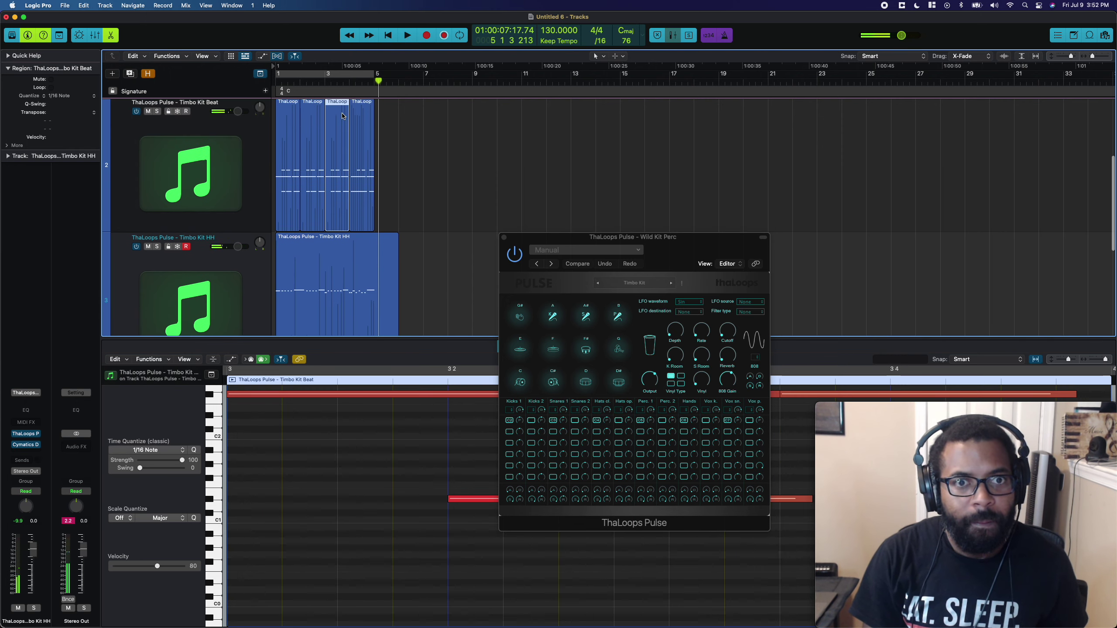
Step: Replace the Timbo Kit Beat region in bar 4 with a repeat of the bar 3 region
click(357, 133)
scroll(357, 133, up, 1)
scroll(356, 134, up, 1)
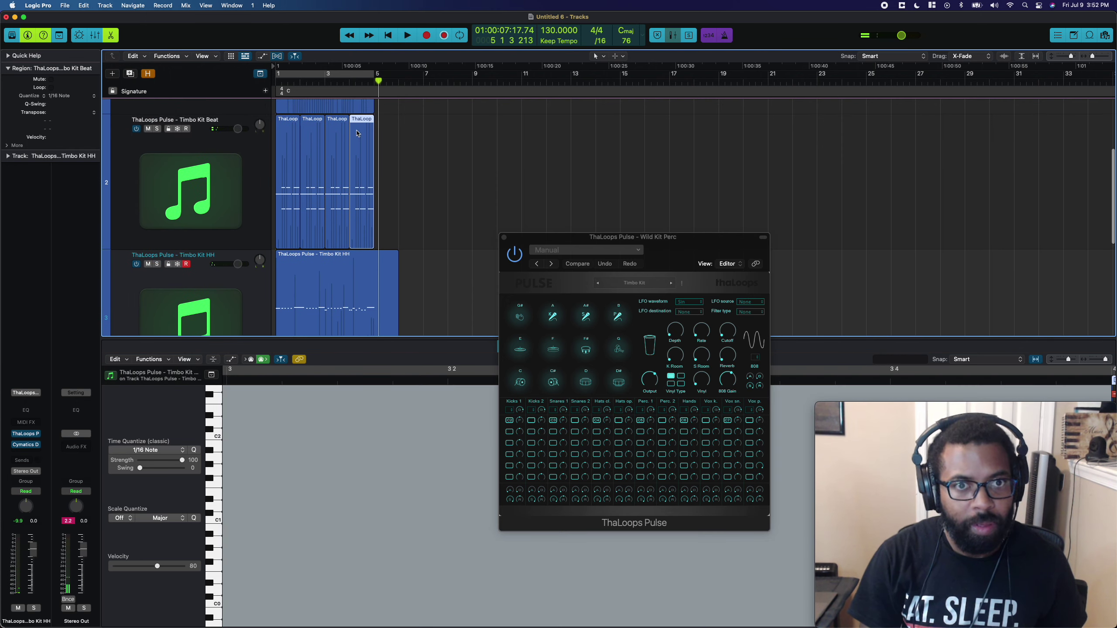
key(Delete)
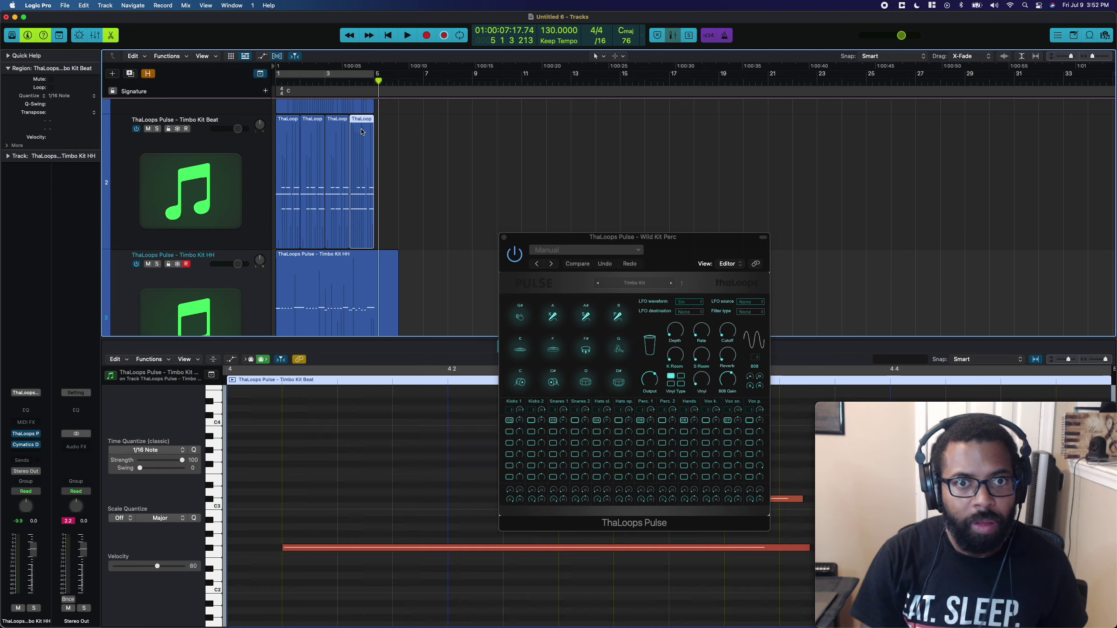
key(super+z)
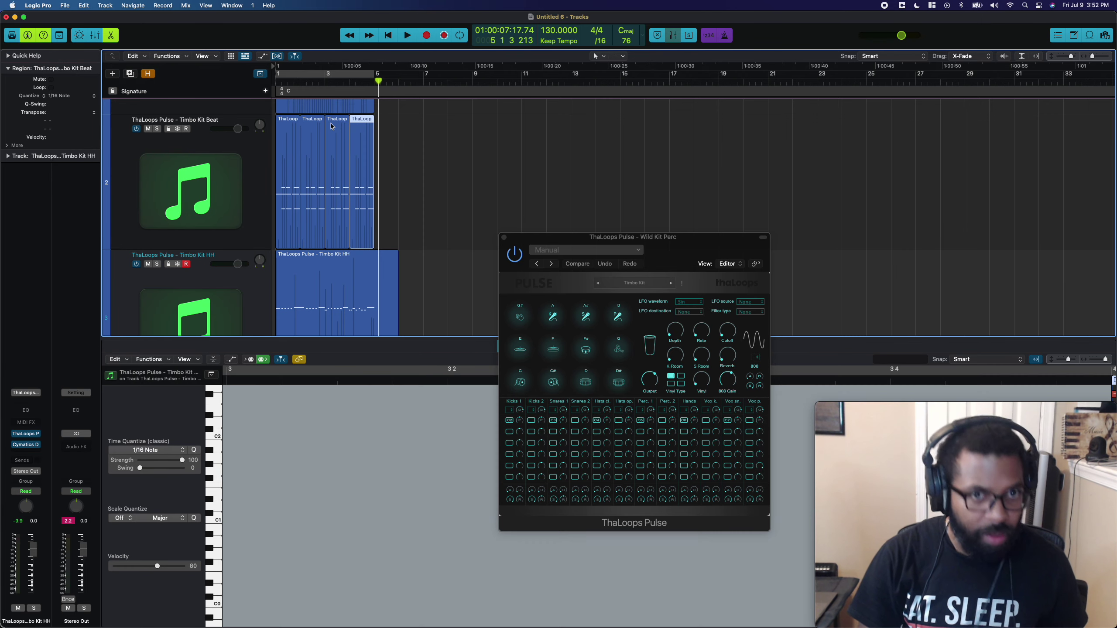
Step: Play the arrangement from the start and quantize the Timbo Kit HH region to 1/16 Note
key(space)
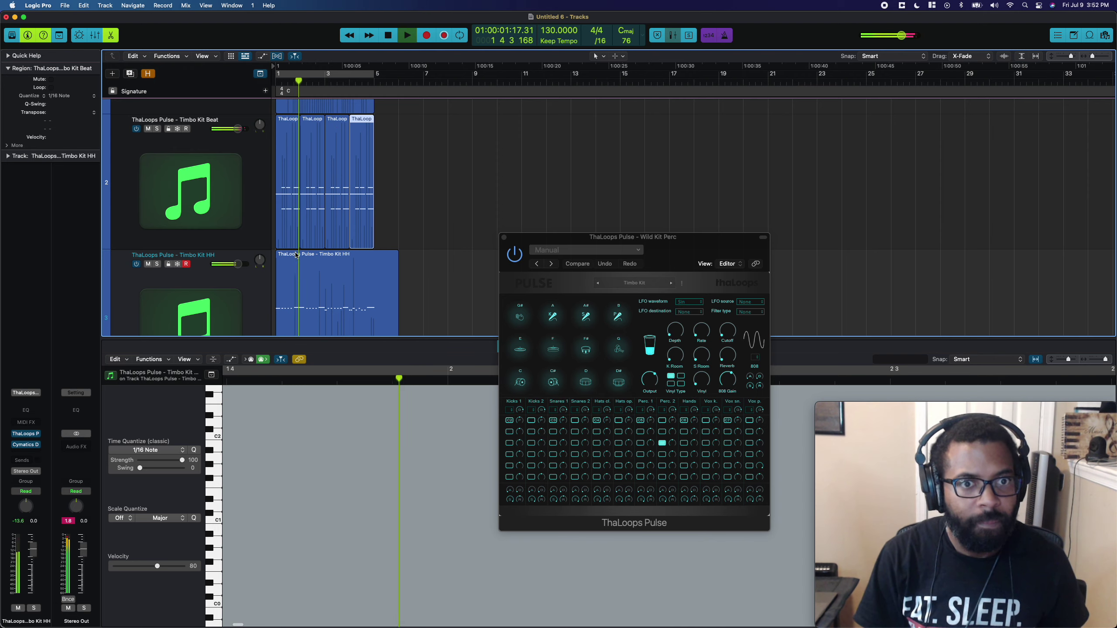
key(Down)
click(70, 97)
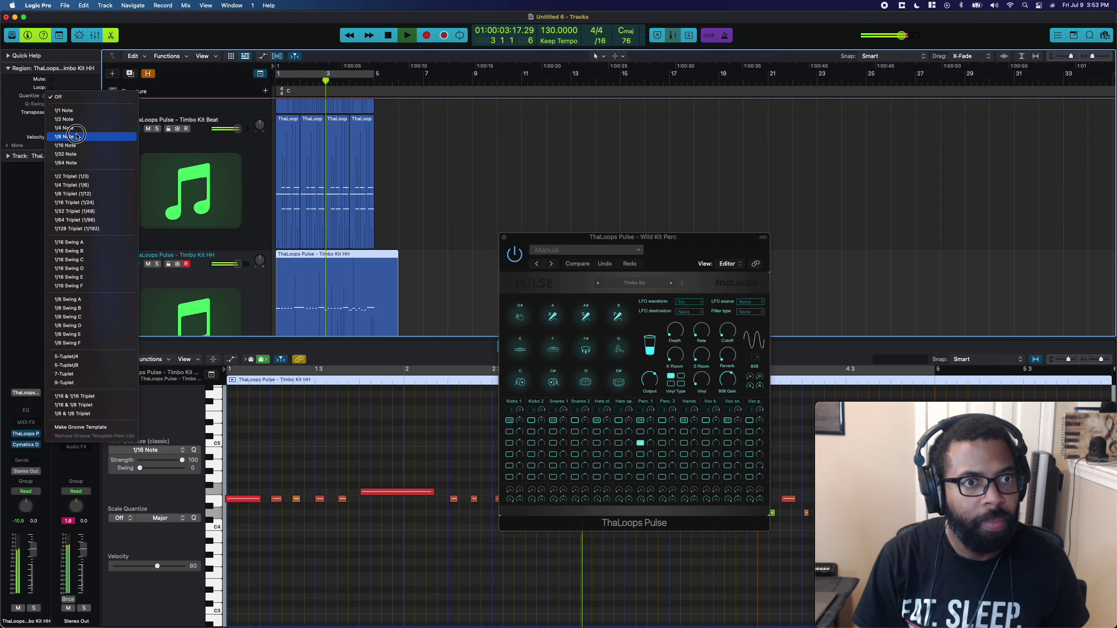
click(74, 134)
Step: Trim the Timbo Kit HH region to end at bar 5 and stop playback
scroll(231, 162, down, 3)
scroll(231, 163, down, 2)
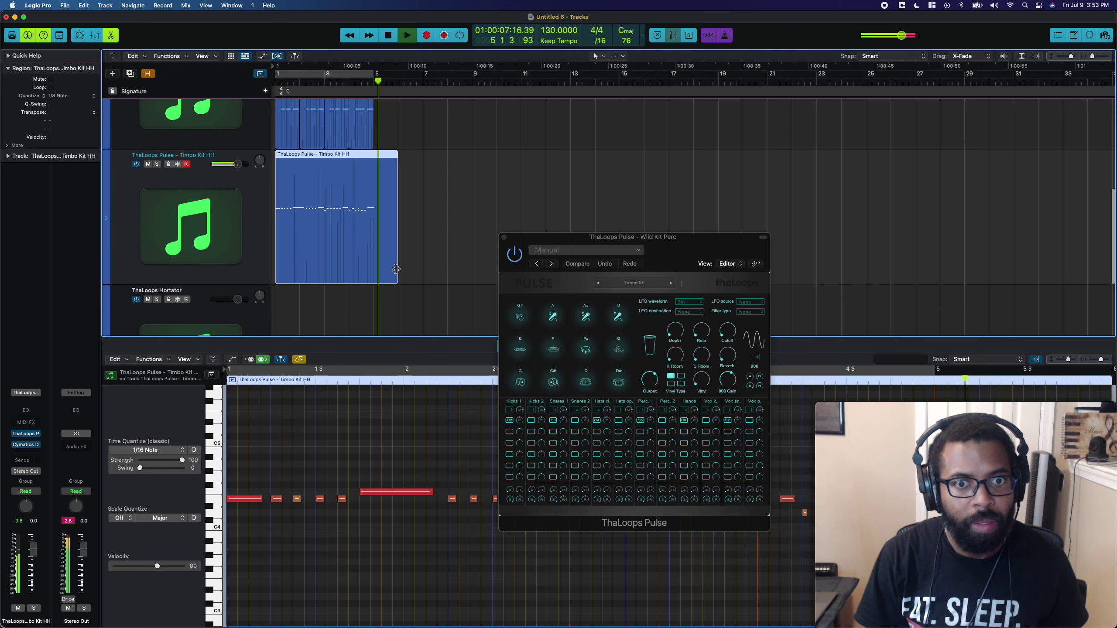
drag(398, 264, 372, 265)
key(space)
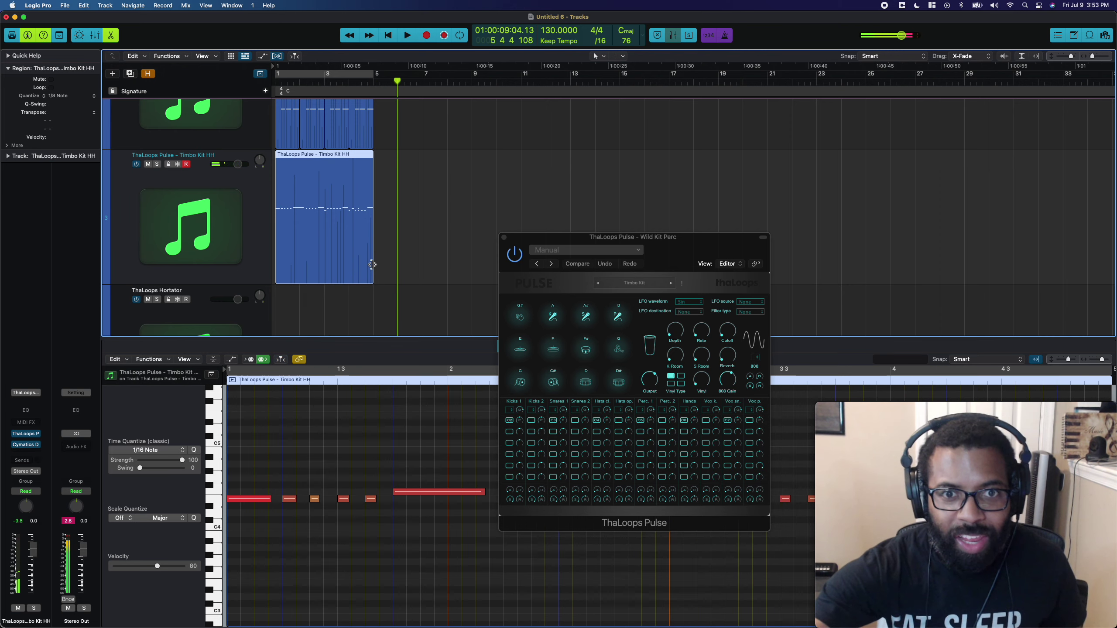
Step: Turn on cycle mode for bars 1 to 5
scroll(343, 176, up, 5)
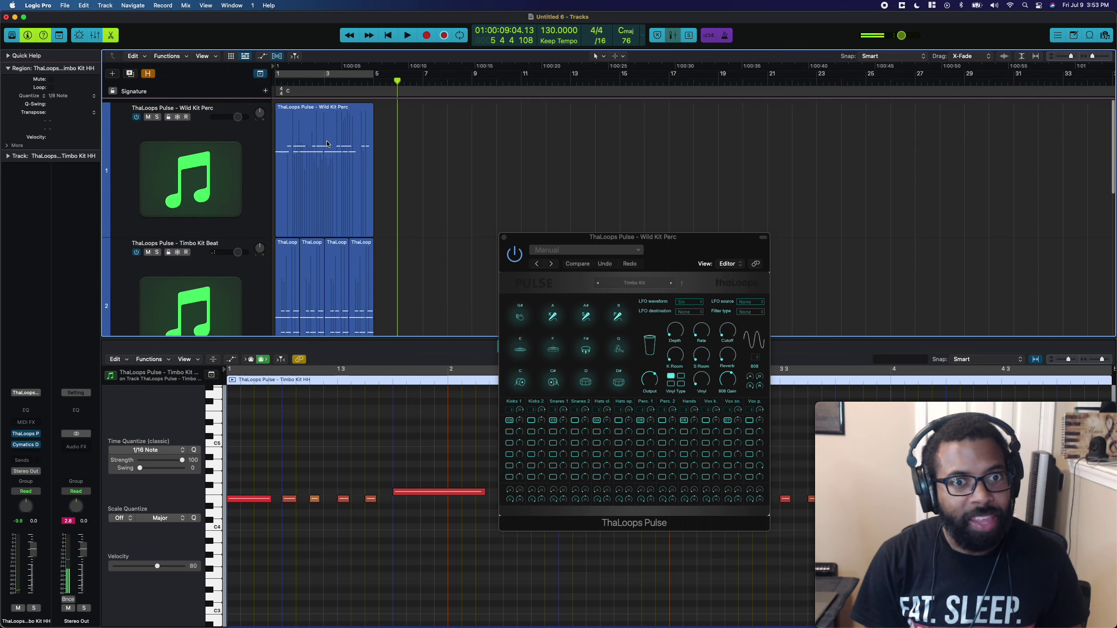
key(c)
scroll(331, 121, down, 2)
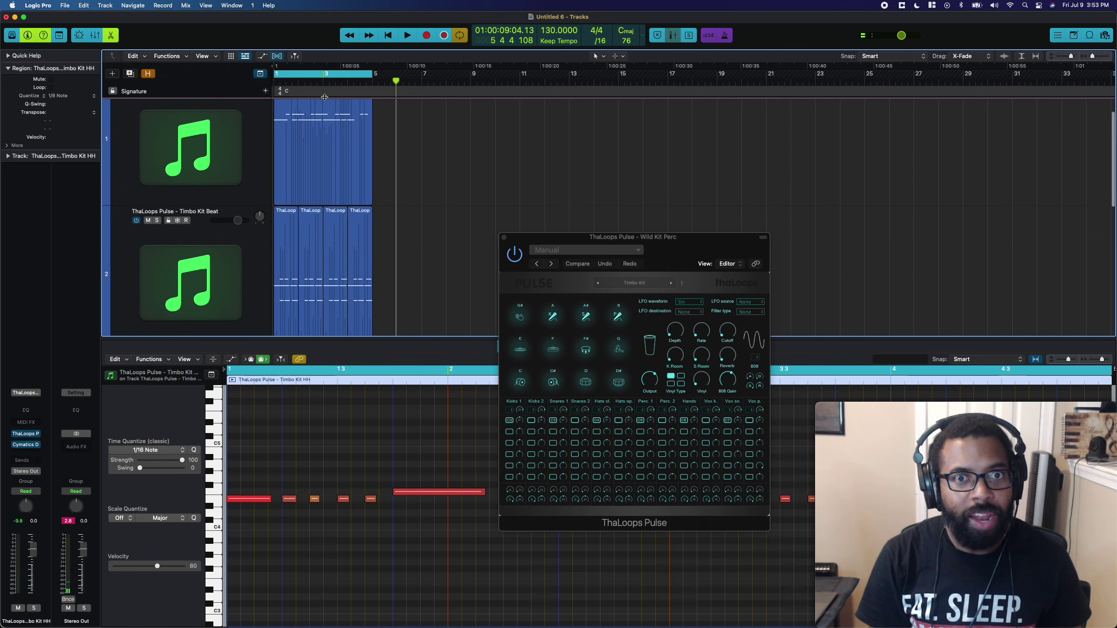
scroll(331, 121, up, 2)
Step: Select all regions on the Wild Kit Perc, Timbo Kit Beat and Timbo Kit HH tracks and repeat them from bar 5
click(331, 120)
scroll(325, 132, down, 3)
drag(282, 132, 369, 150)
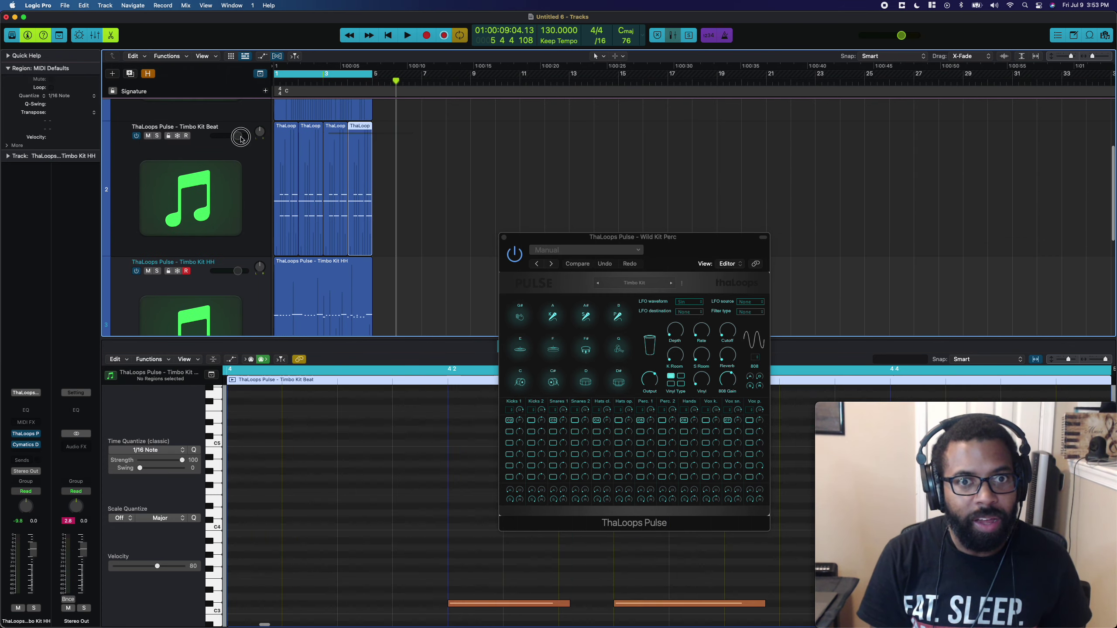
scroll(298, 150, up, 4)
shift+click(298, 149)
scroll(308, 190, down, 3)
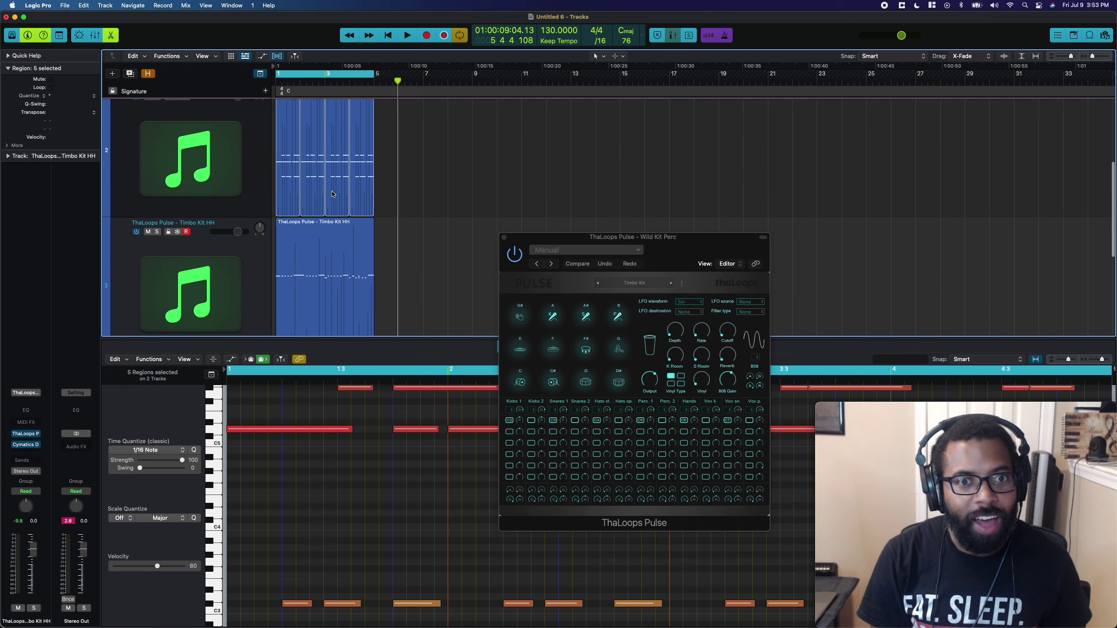
shift+click(321, 229)
key(super+r)
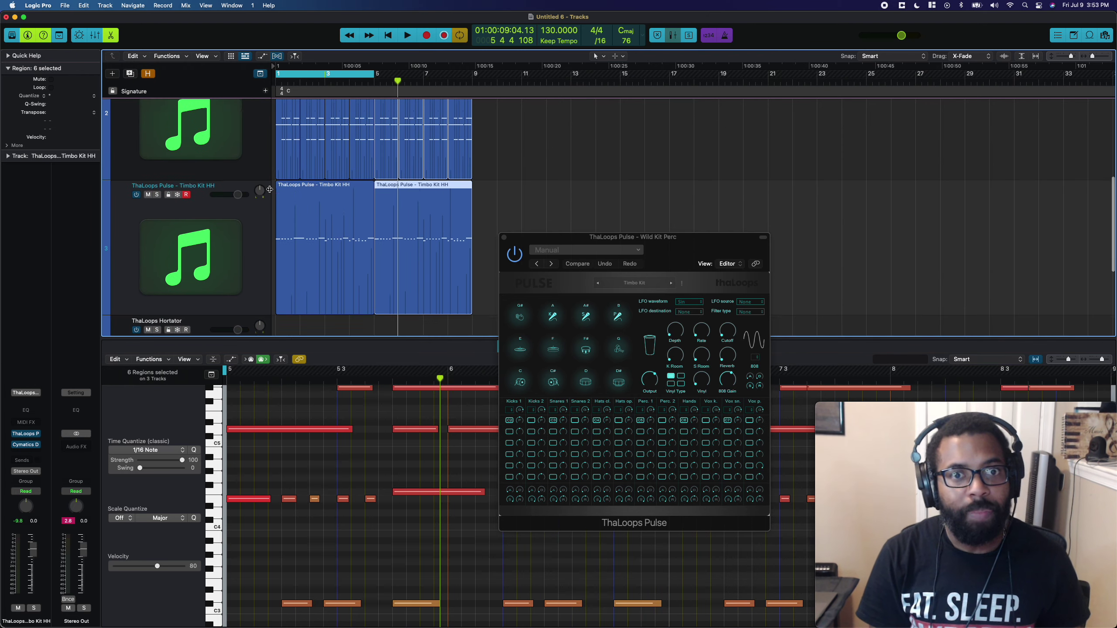
Step: Select the ThaLoops Hortator track and link the open plug-in window to track selection so that it shows Hortator
scroll(204, 283, down, 3)
scroll(203, 284, down, 2)
click(204, 284)
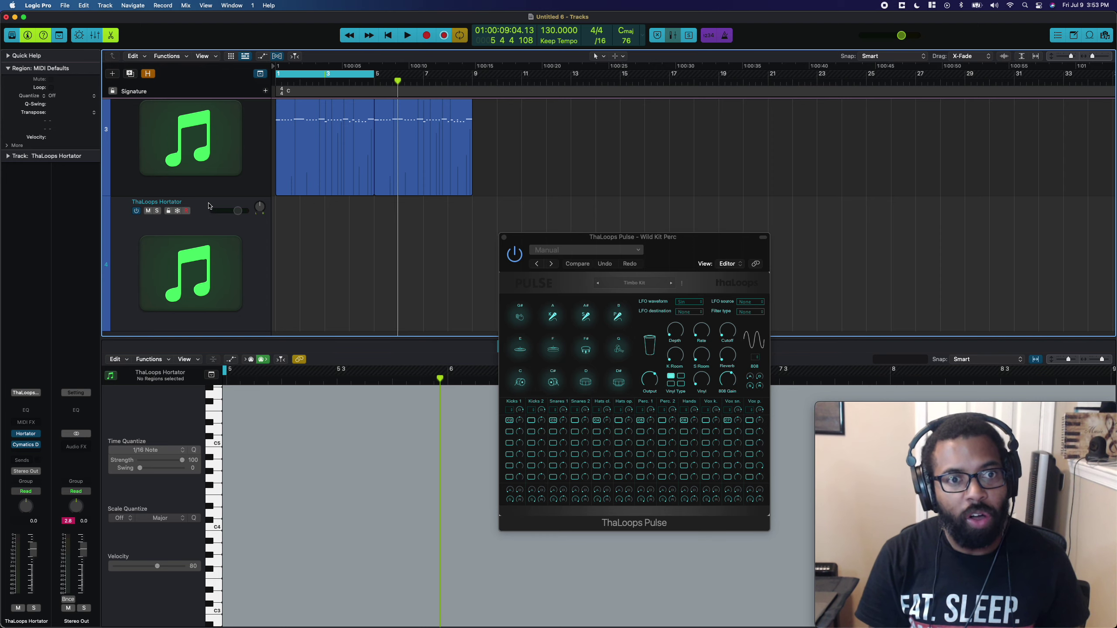
click(755, 264)
scroll(204, 176, up, 2)
click(204, 163)
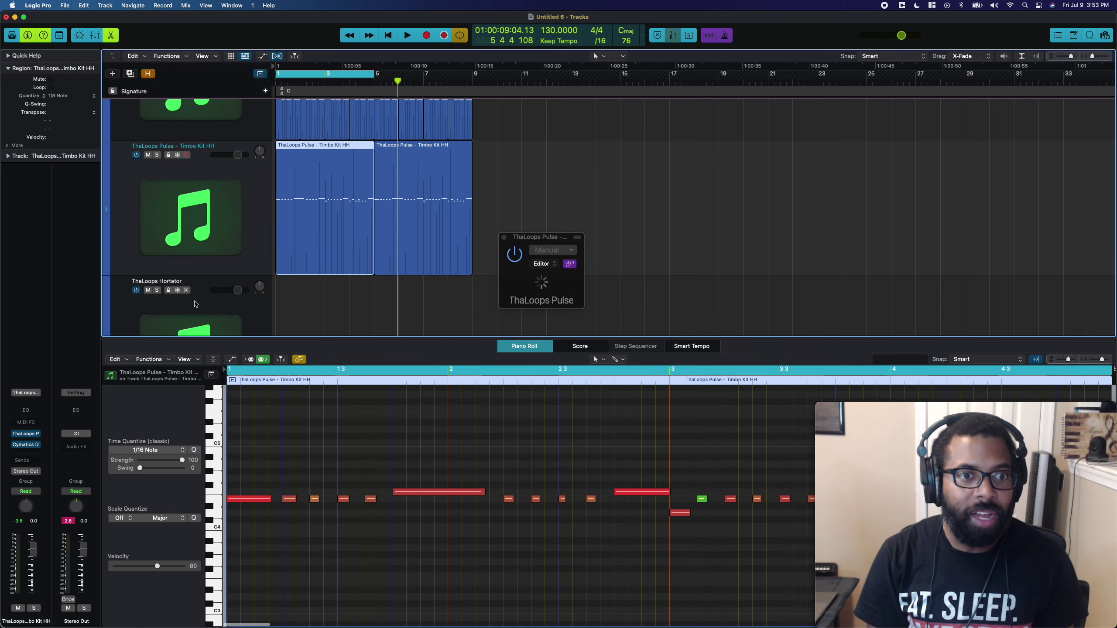
scroll(196, 304, down, 2)
click(196, 304)
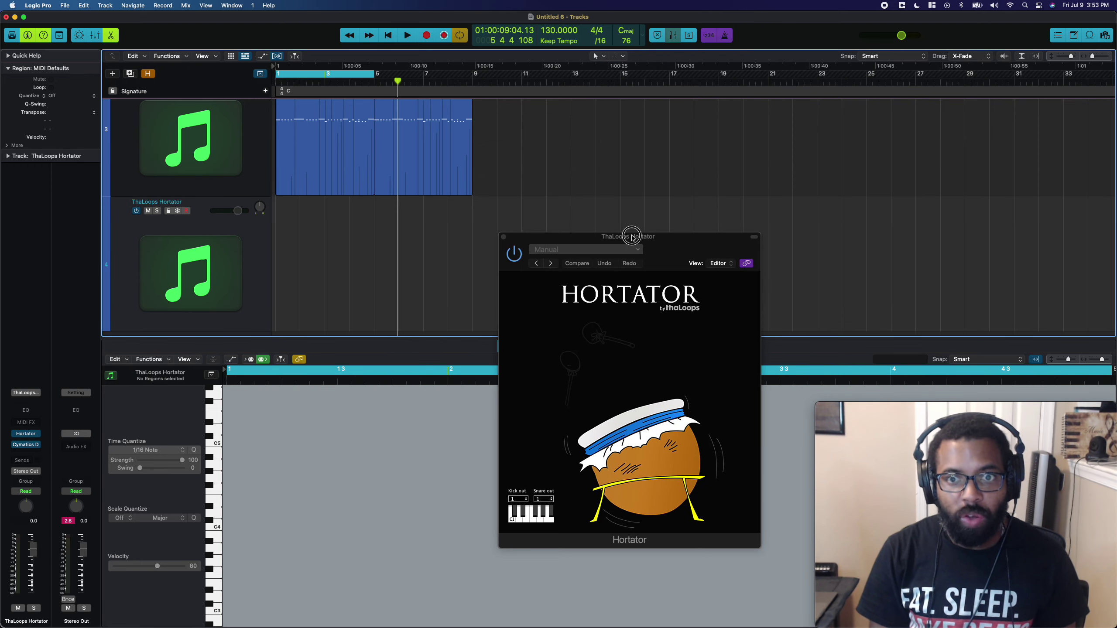
mouse_move(632, 238)
mouse_down()
mouse_move(686, 244)
mouse_move(640, 239)
mouse_up()
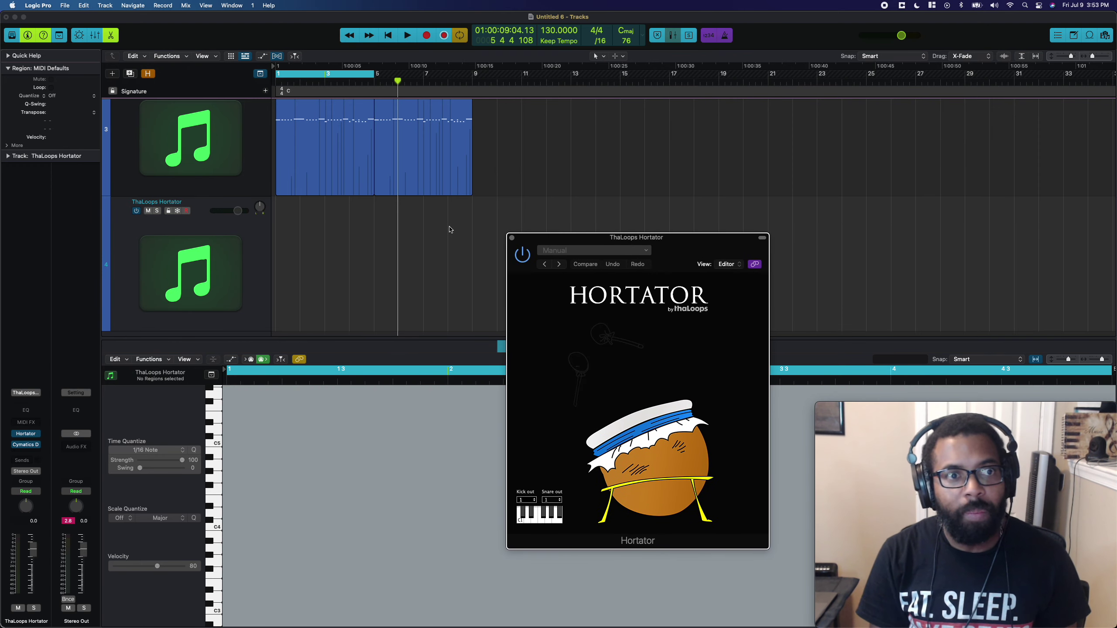
Step: Hide the editor and record a Hortator part over the cycled bars 1 to 5, ending with playback stopped
click(105, 36)
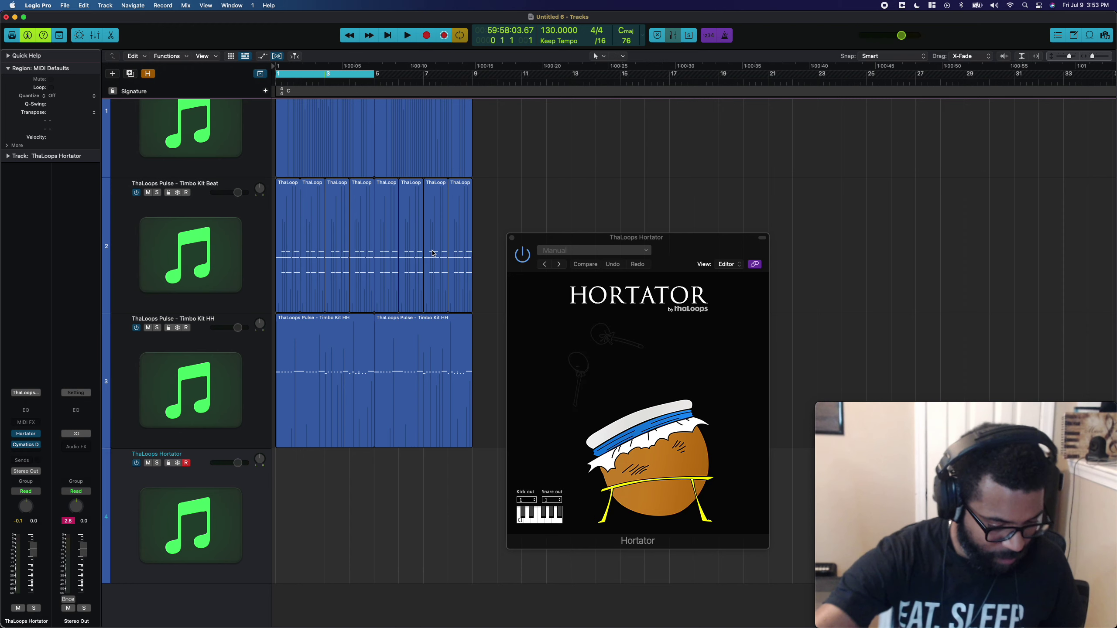
key(r)
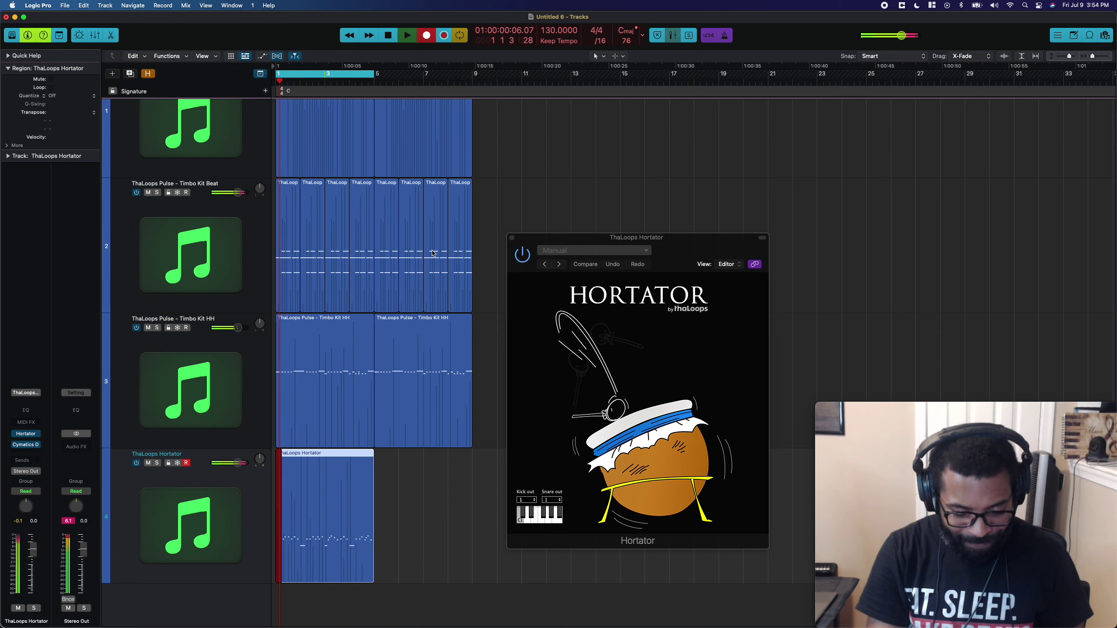
key(space)
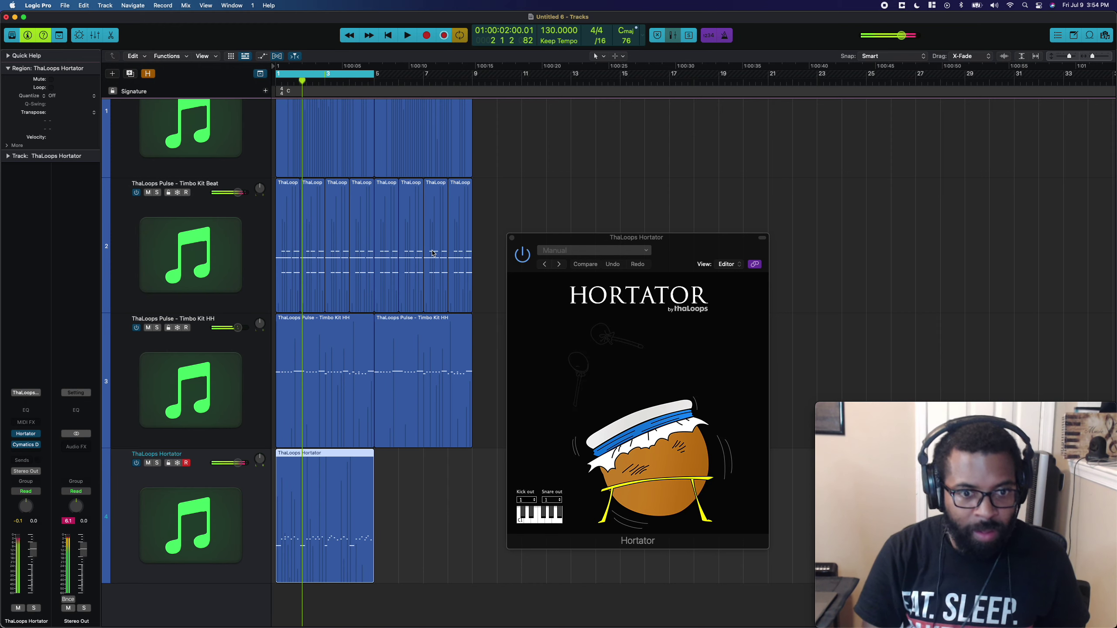
Step: Play back the recorded Hortator region and quantize it to 1/16 Note
key(space)
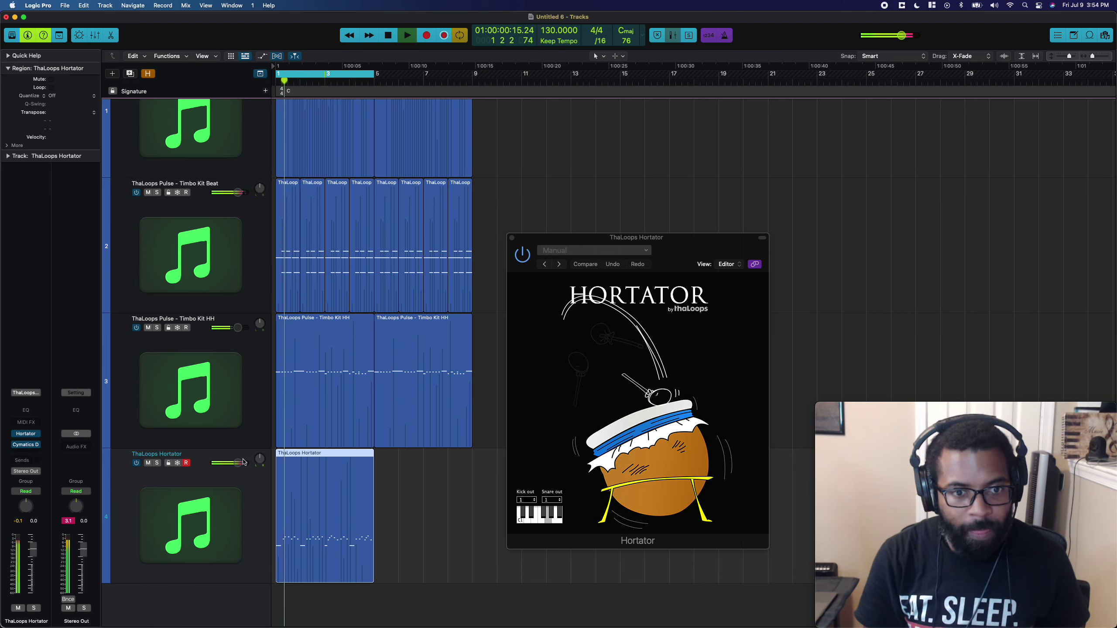
click(74, 101)
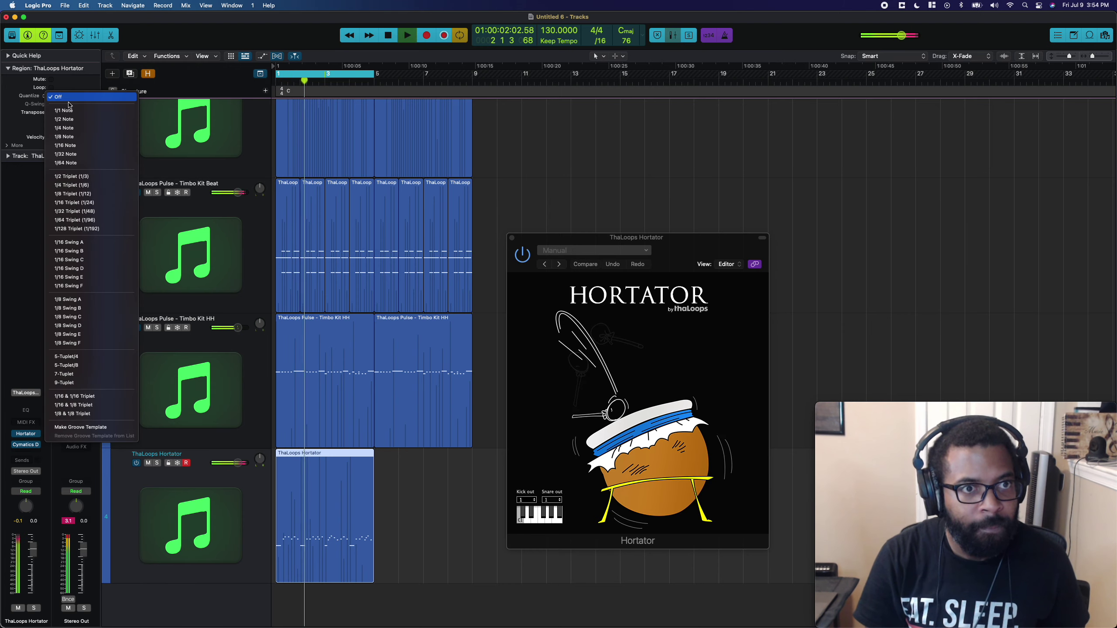
click(72, 145)
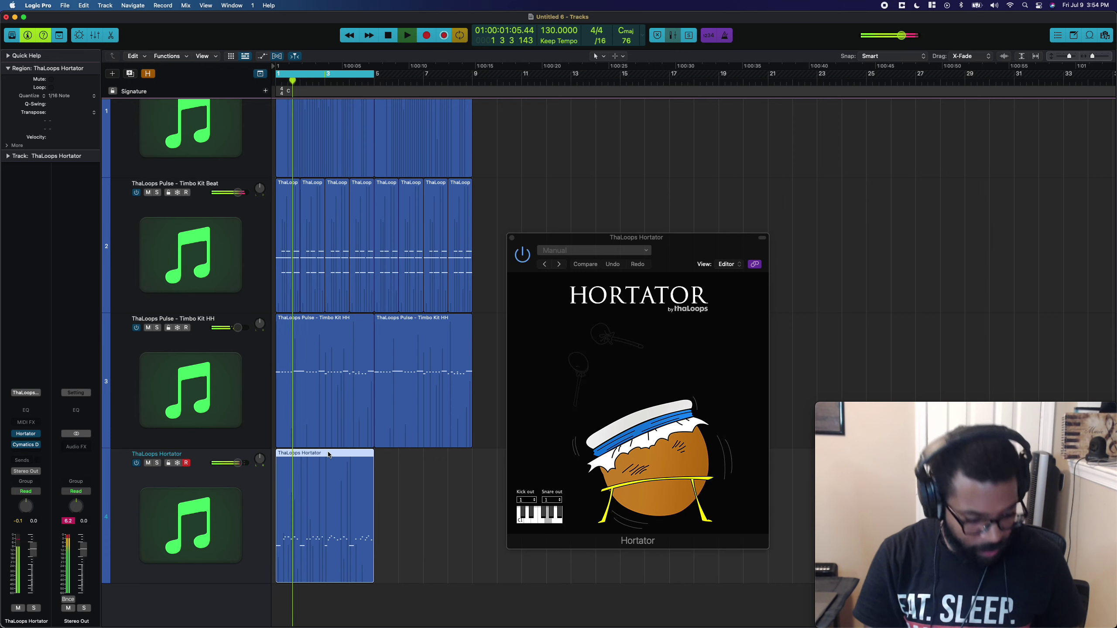
Step: Repeat the Hortator region from bar 5, stop playback and turn off cycle mode, closing the Hortator window
key(cmd+r)
key(space)
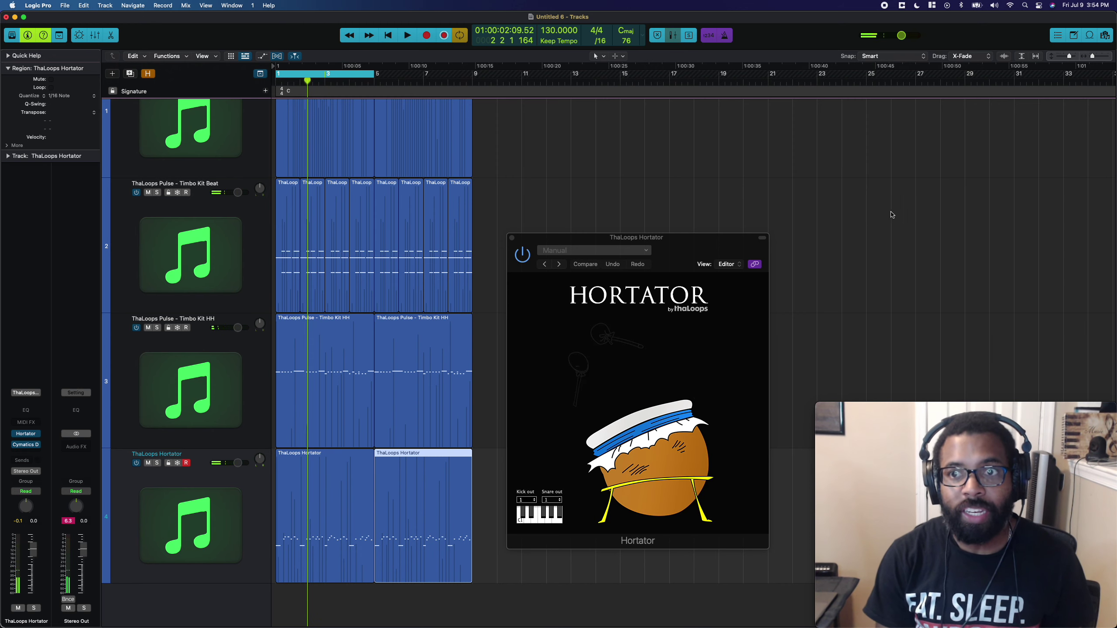
click(292, 75)
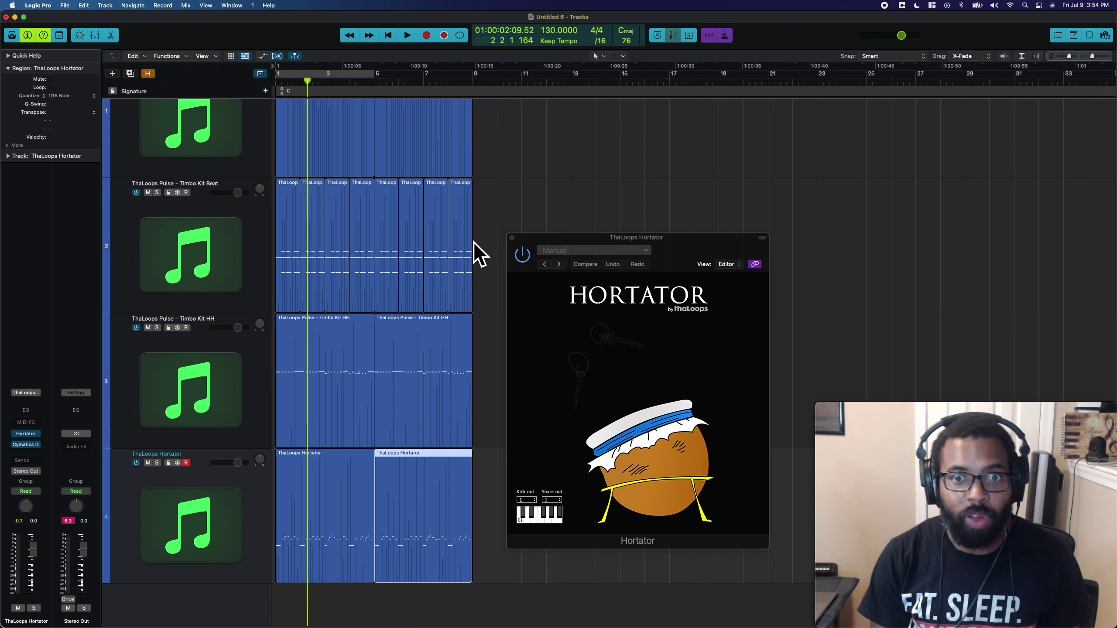
click(513, 238)
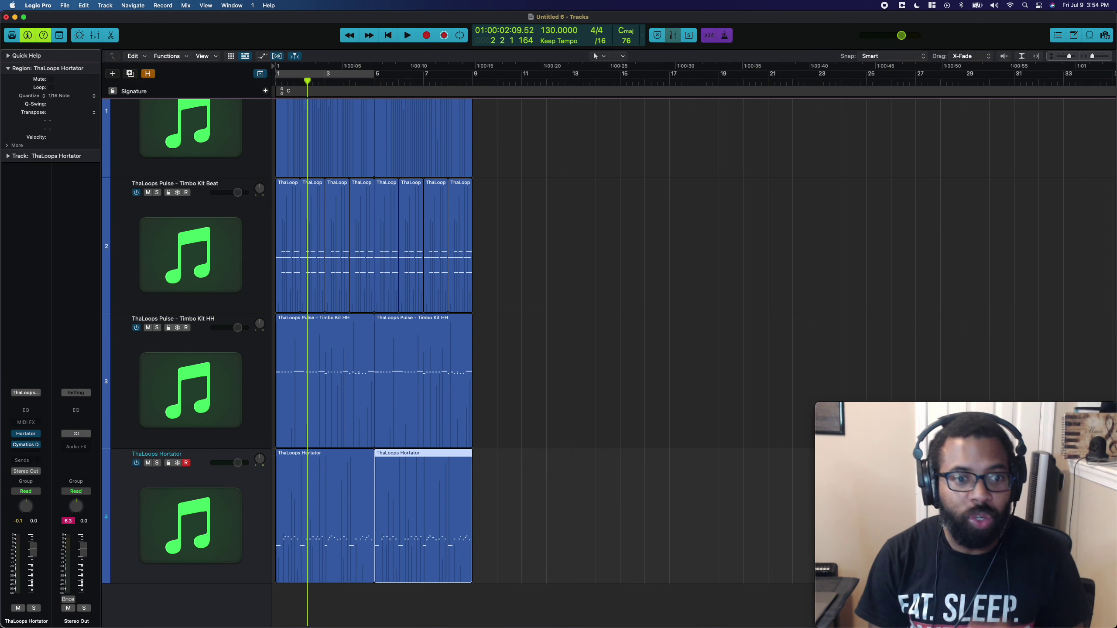
Step: Create a new software instrument track with BBC Symphony Orchestra below the ThaLoops Hortator track
click(205, 455)
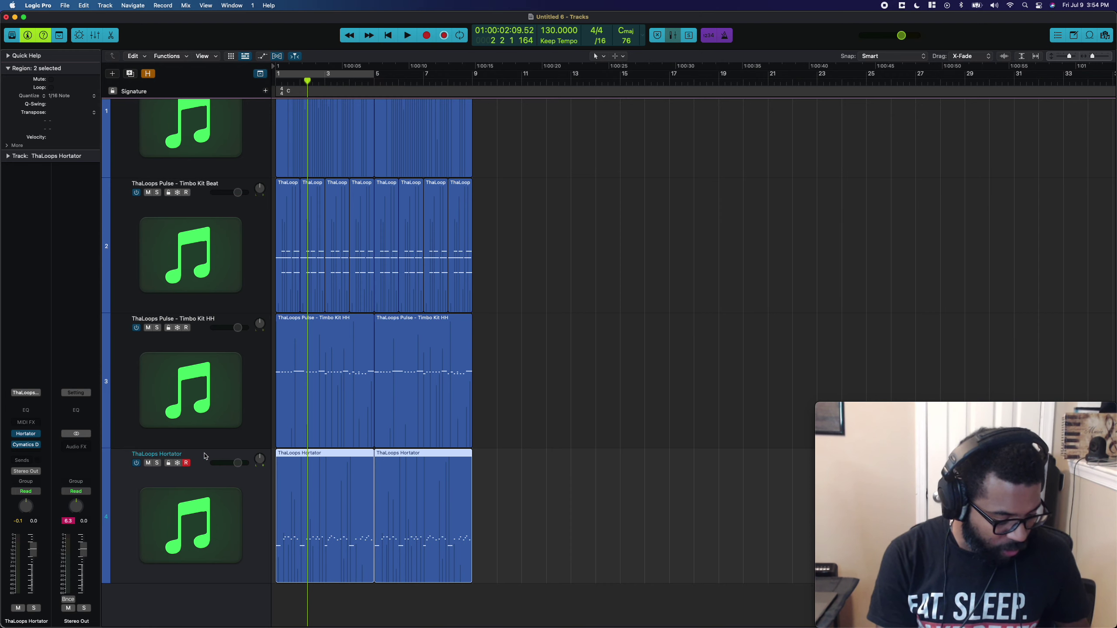
key(alt+super+s)
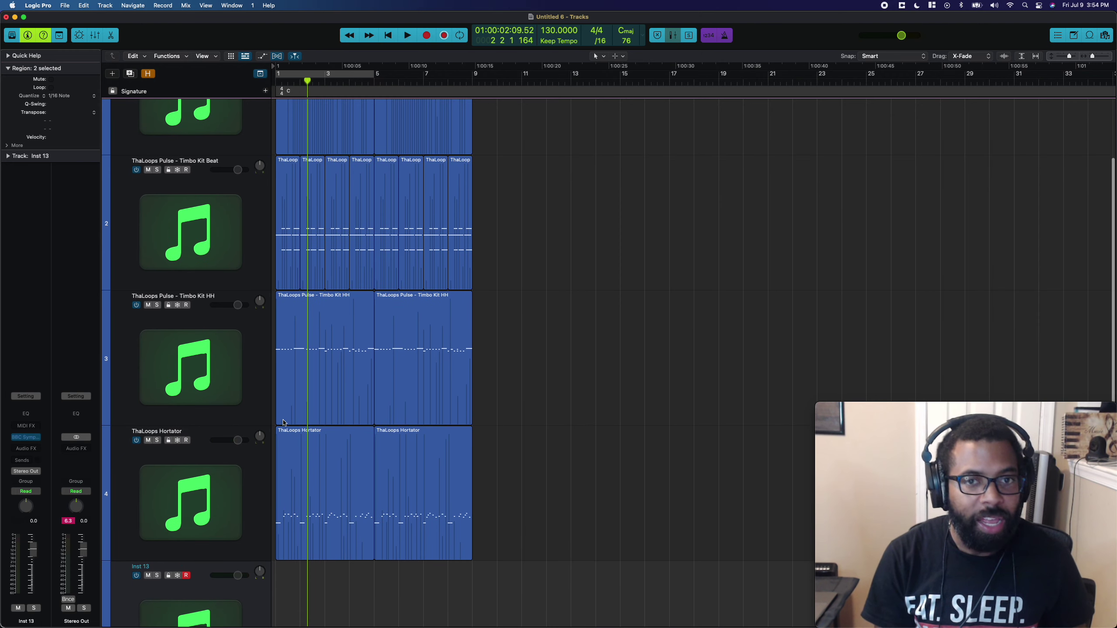
key(Return)
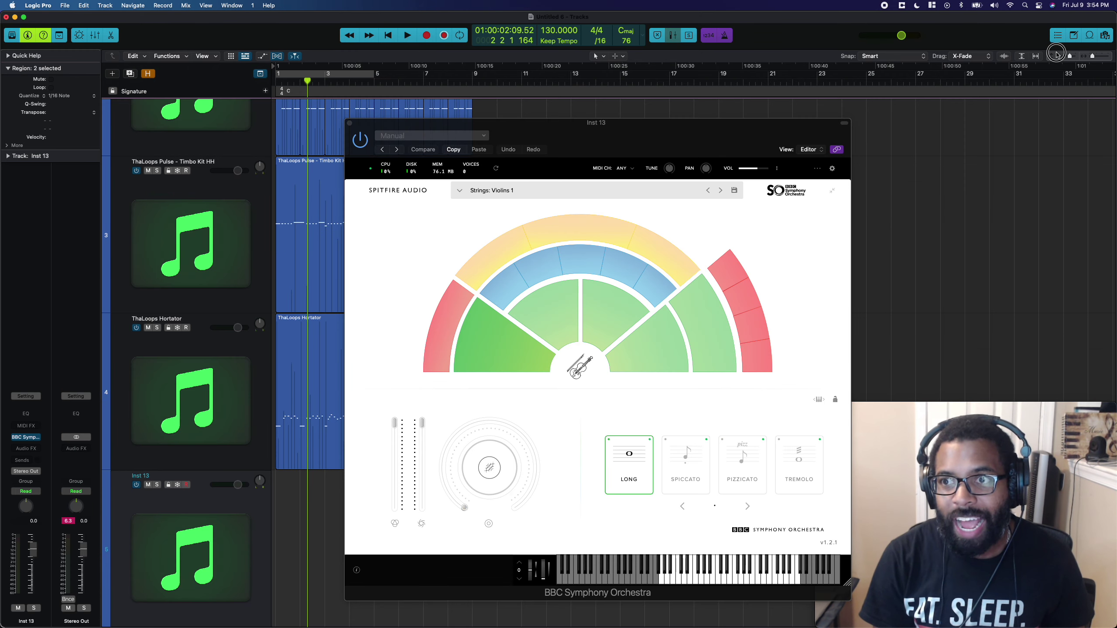
Step: Load the Strings: Violins 2 preset in BBC Symphony Orchestra on the Inst 13 track
click(1090, 56)
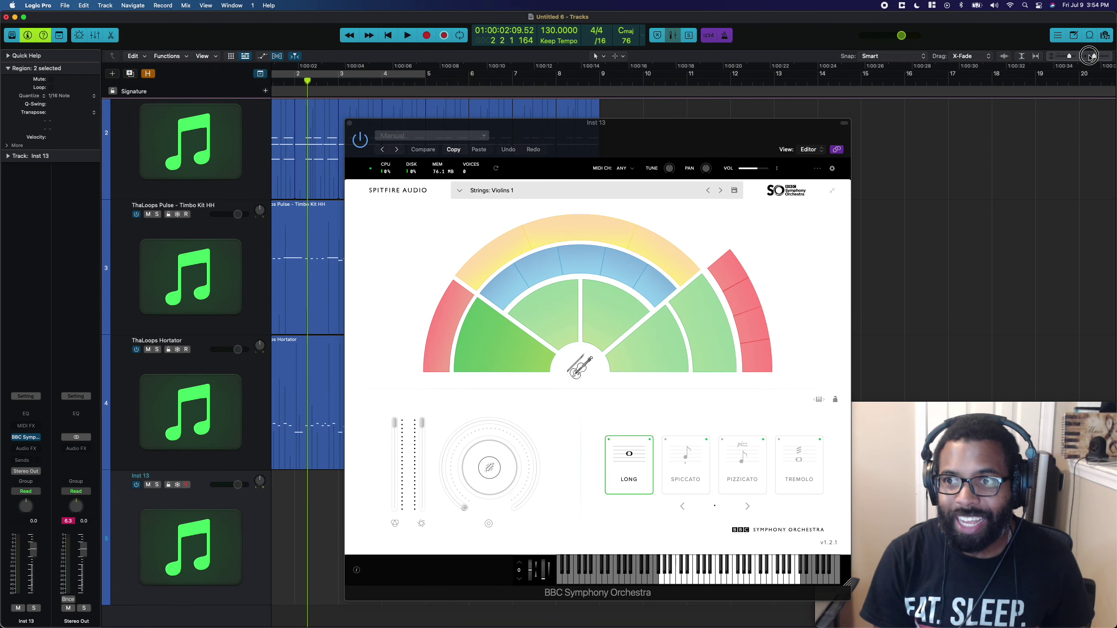
drag(1071, 57, 1060, 57)
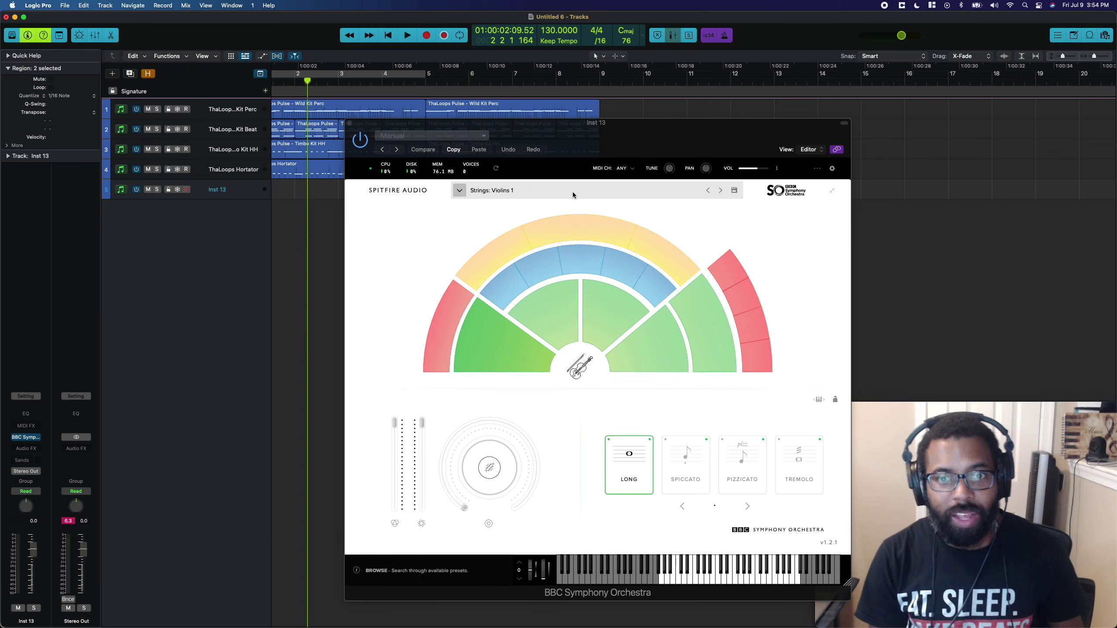
mouse_move(534, 315)
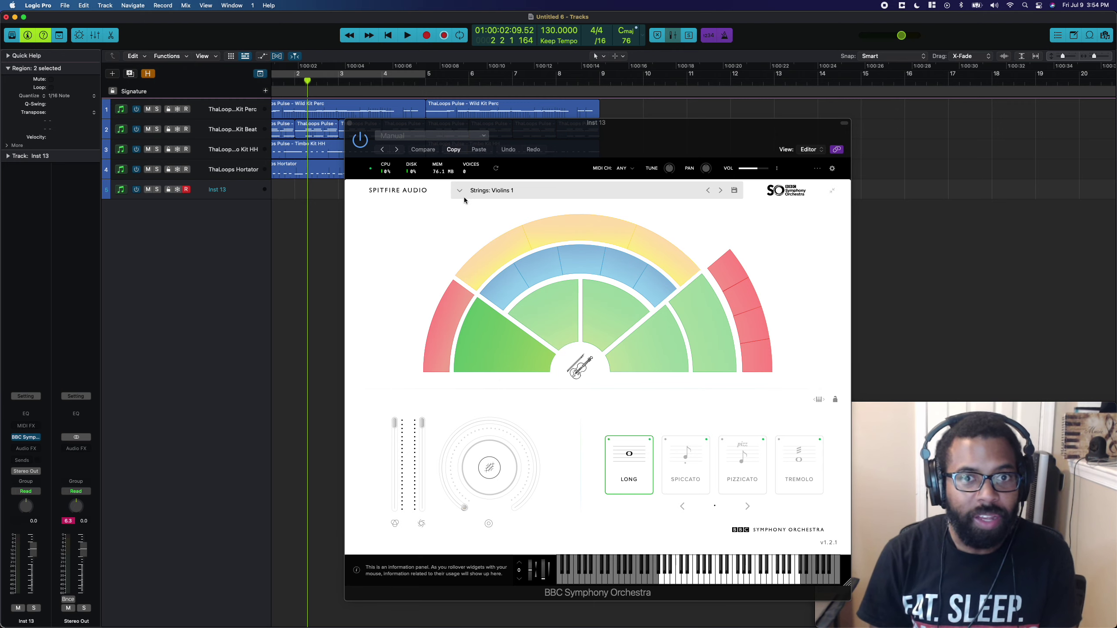
click(524, 191)
double_click(618, 236)
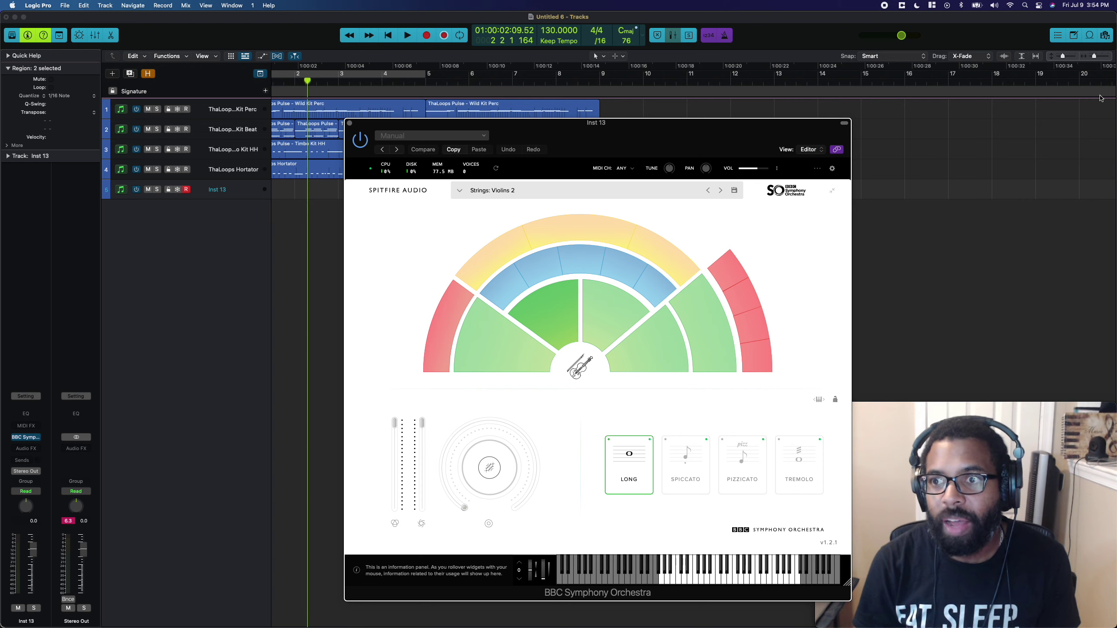
click(1056, 56)
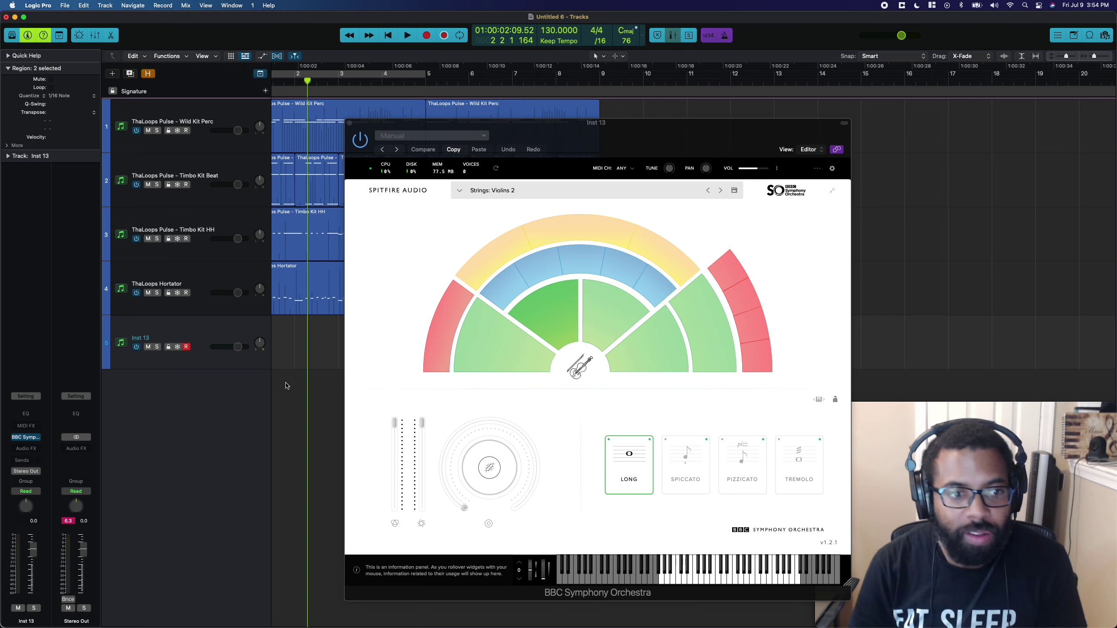
Step: Duplicate the Inst 13 track with its instrument and delete the original Inst 13 track
key(super+d)
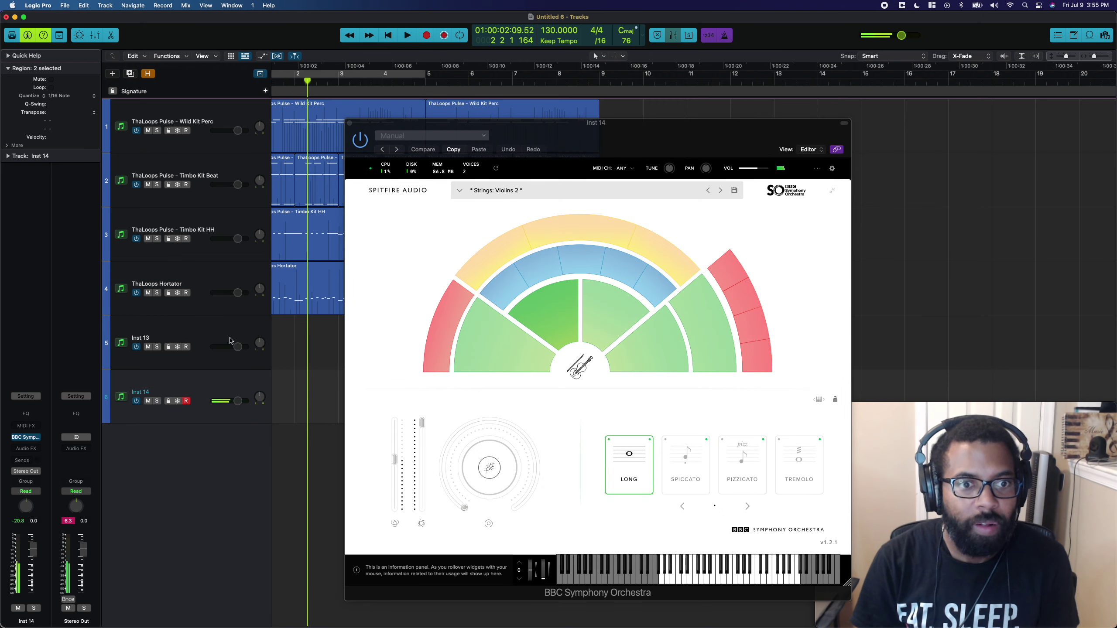
click(217, 338)
key(super+BackSpace)
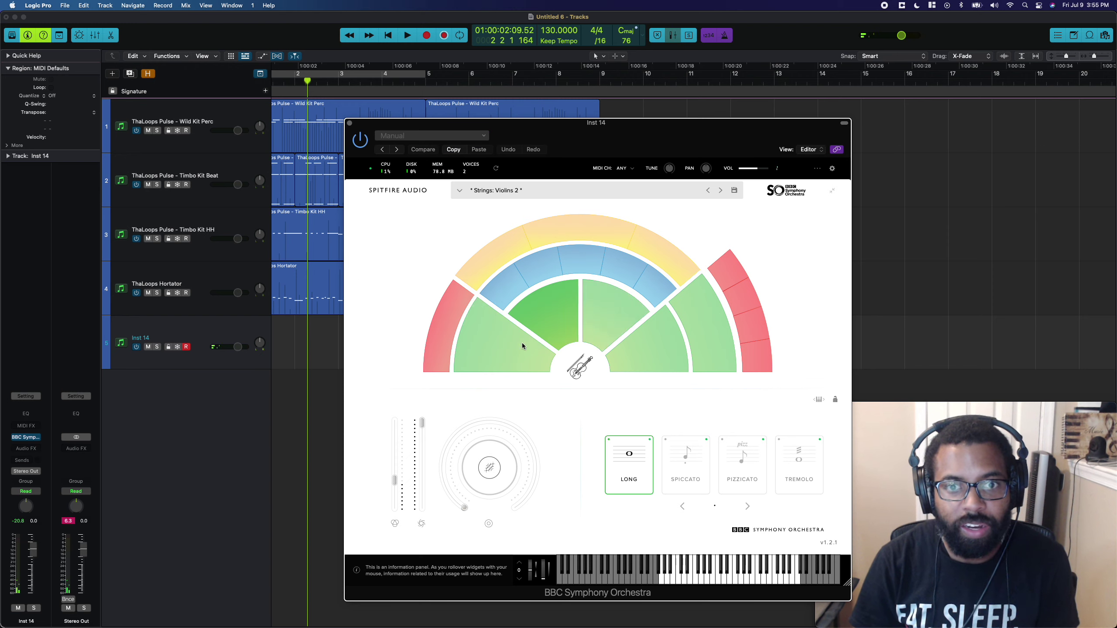
Step: Switch the instrument to Violins 1, assign its second slider through Learn MIDI CC# automation, and close the plug-in window
click(523, 346)
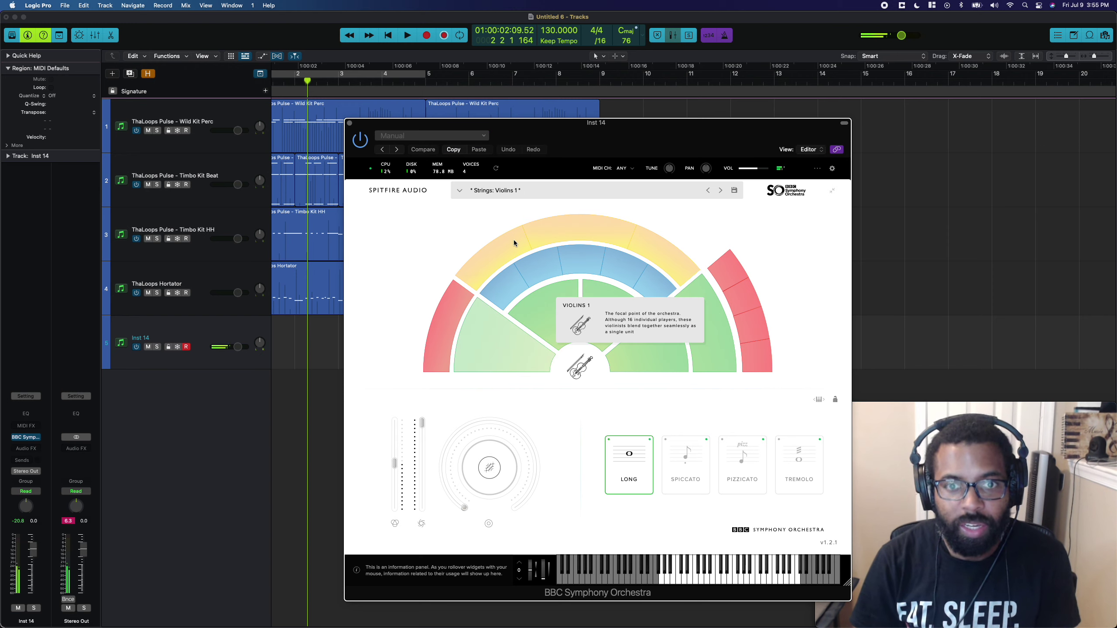
right_click(427, 425)
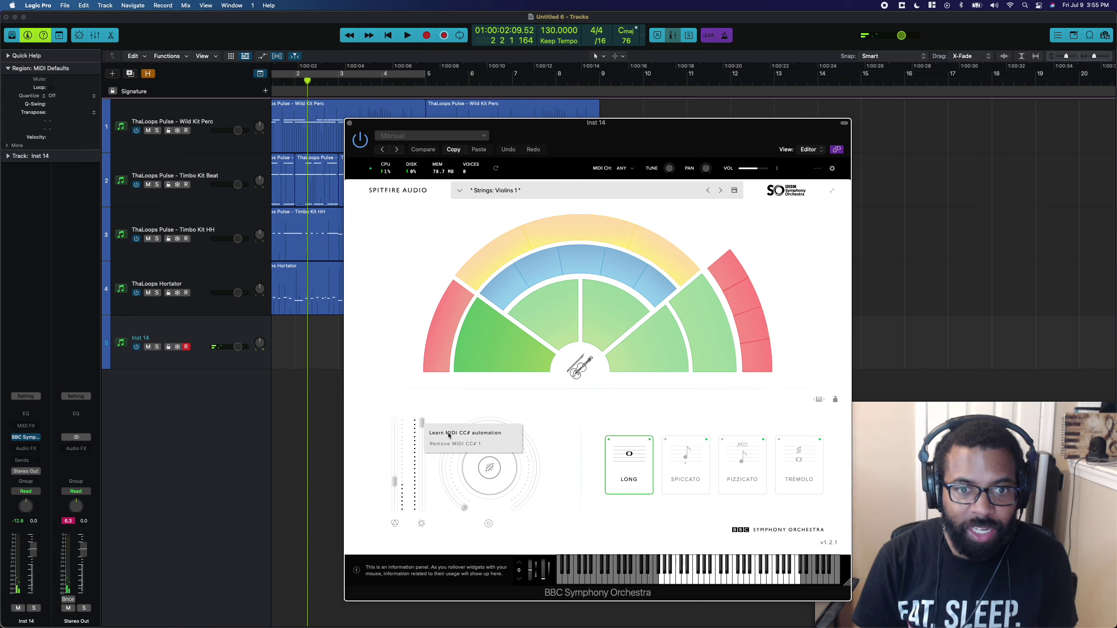
click(449, 433)
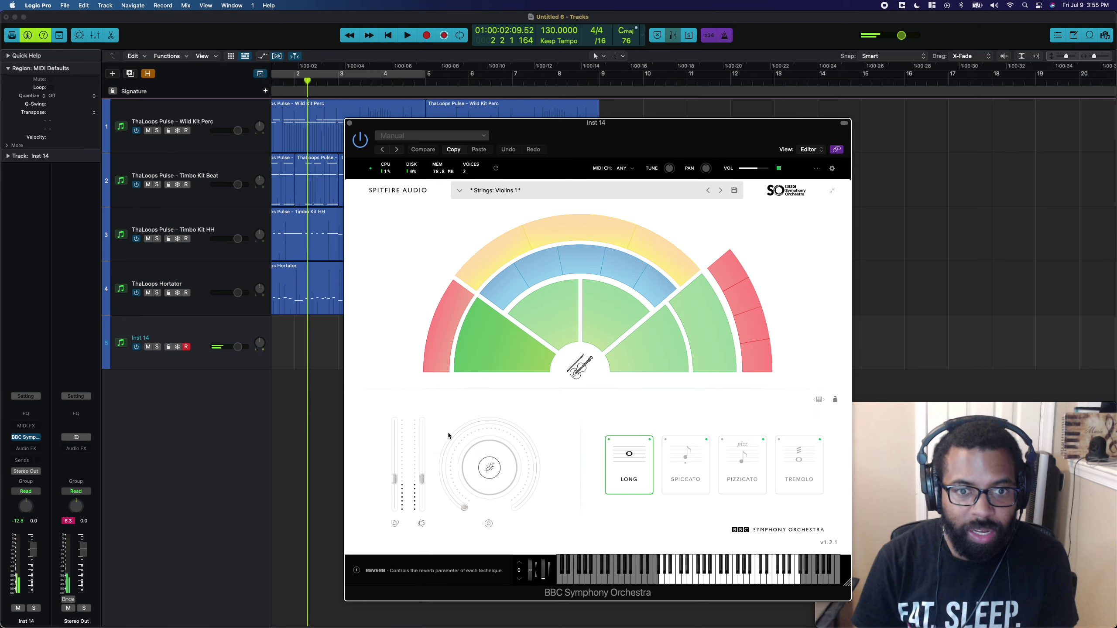
click(350, 123)
Step: Return the playhead to the start and rename the Inst 14 track as BBC SO Discover Violins
key(Return)
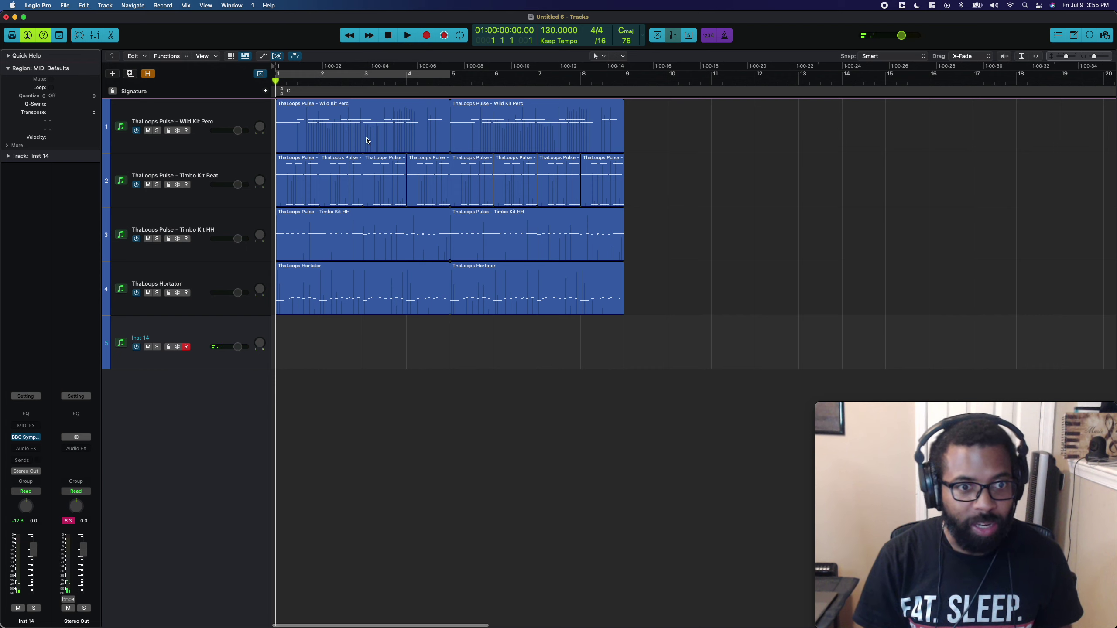
double_click(174, 336)
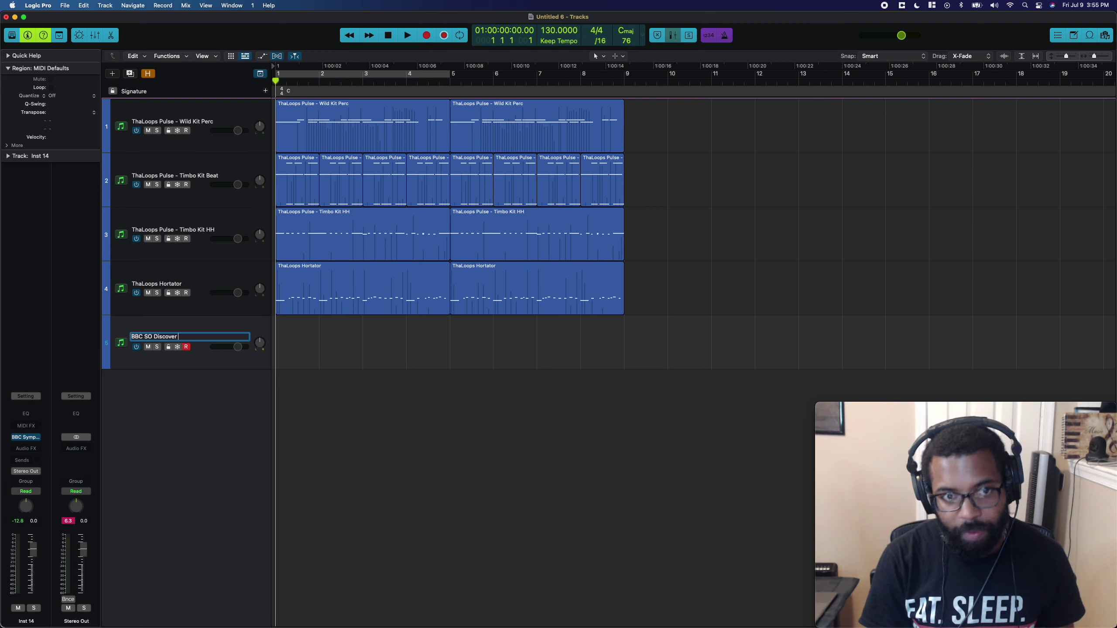
text(BBC SO Discover Violins)
key(Return)
Step: Record a violin part from bar 1 through the end of the drum regions and play it back
key(r)
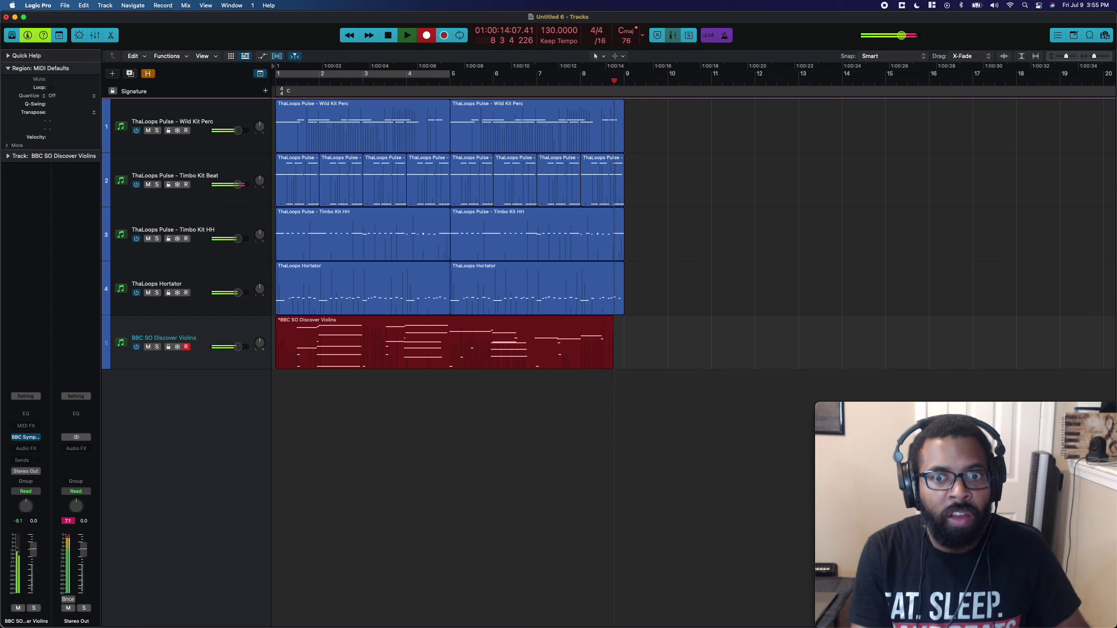
key(space)
key(space)
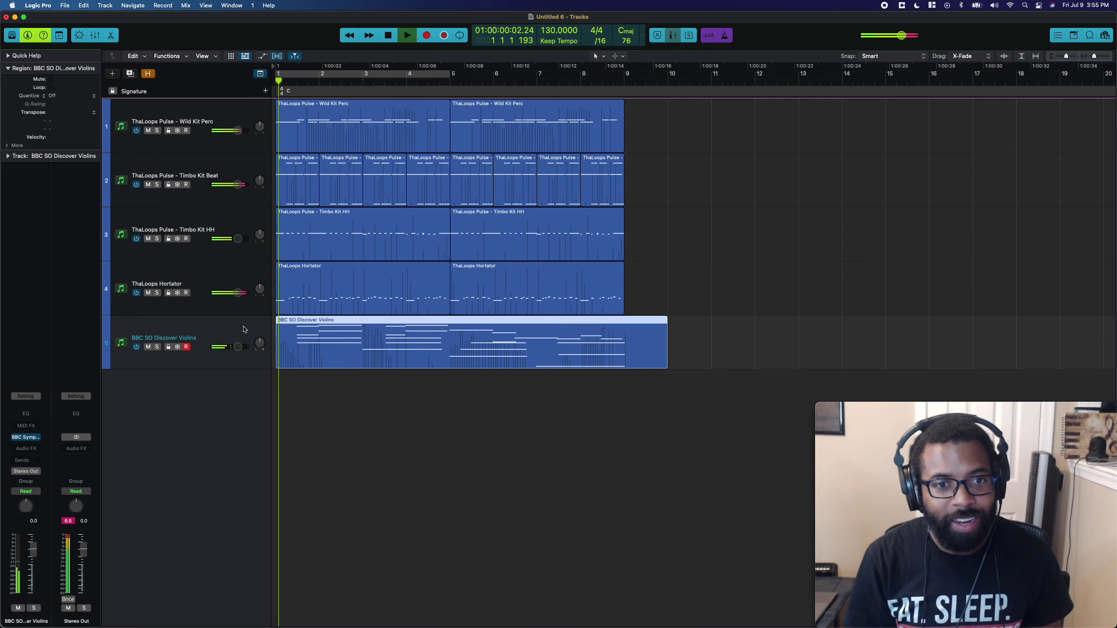
Step: Duplicate the BBC SO Discover Violins track and load Percussion: Harp and Celeste in the copy's BBC Symphony Orchestra
key(super+d)
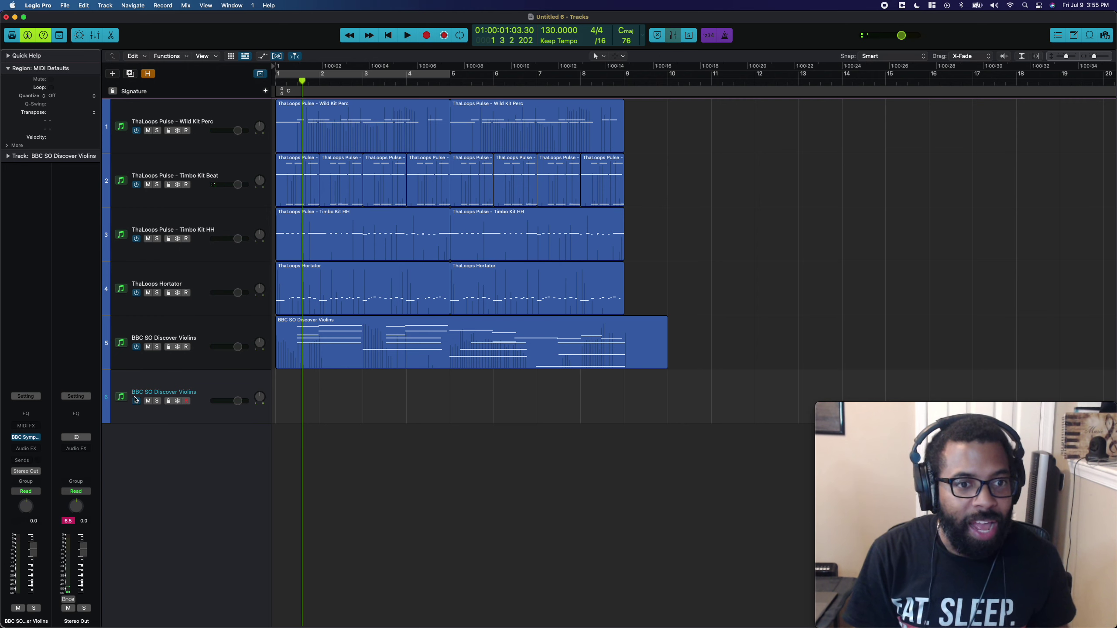
click(28, 438)
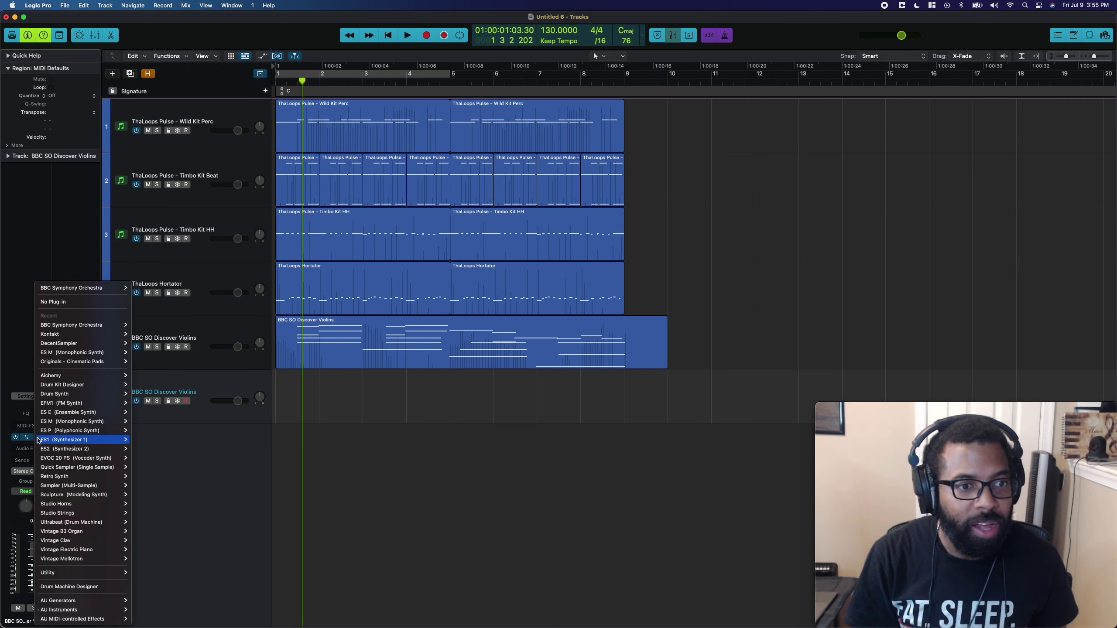
click(30, 442)
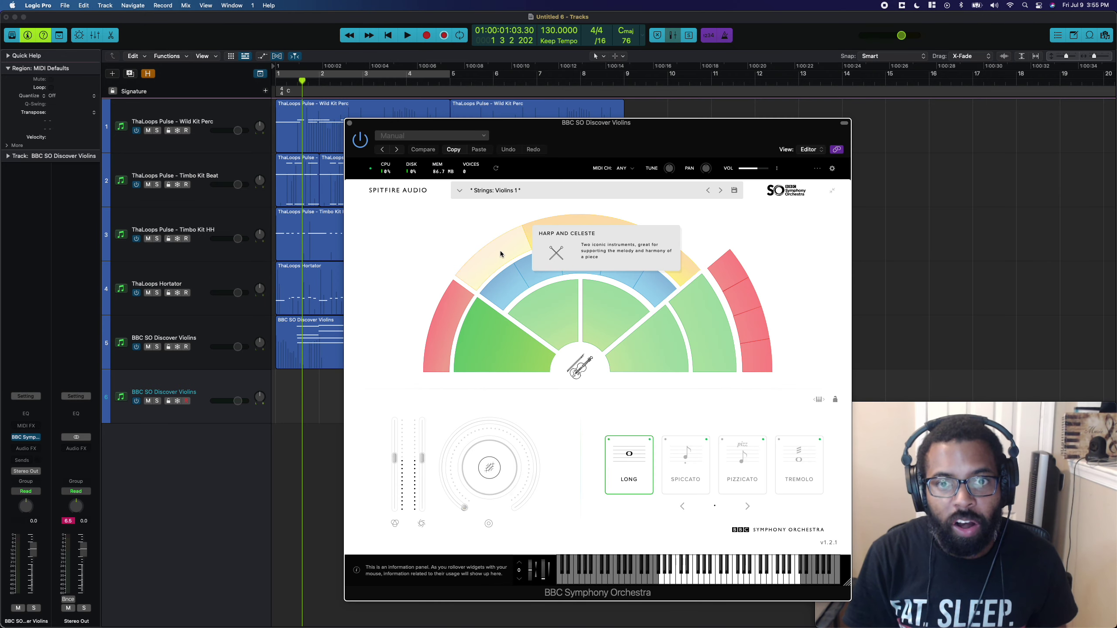
click(542, 241)
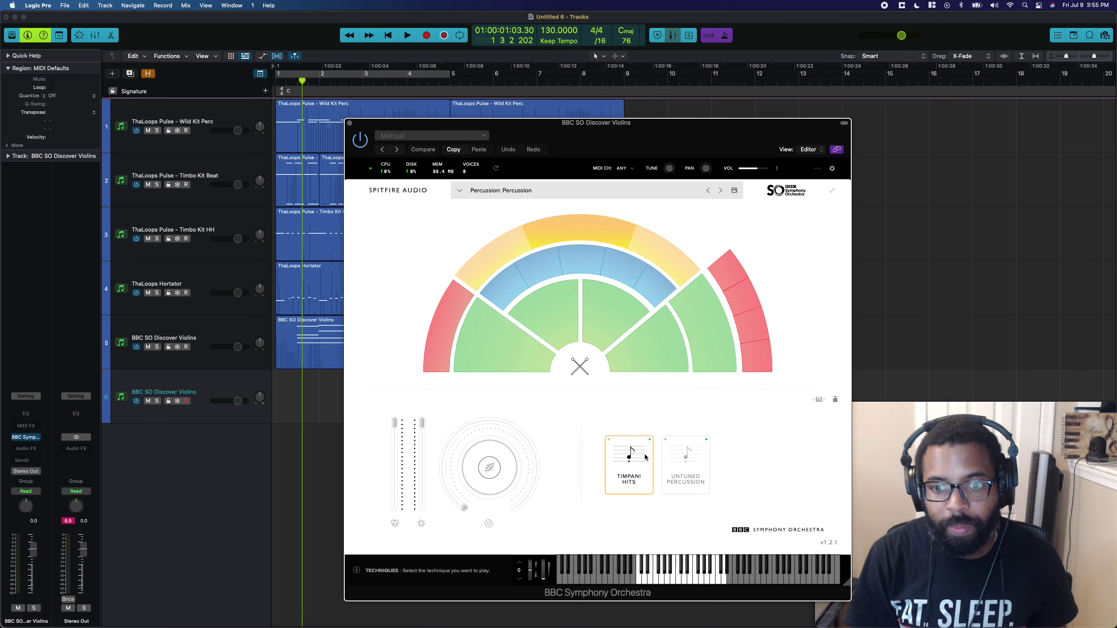
click(487, 260)
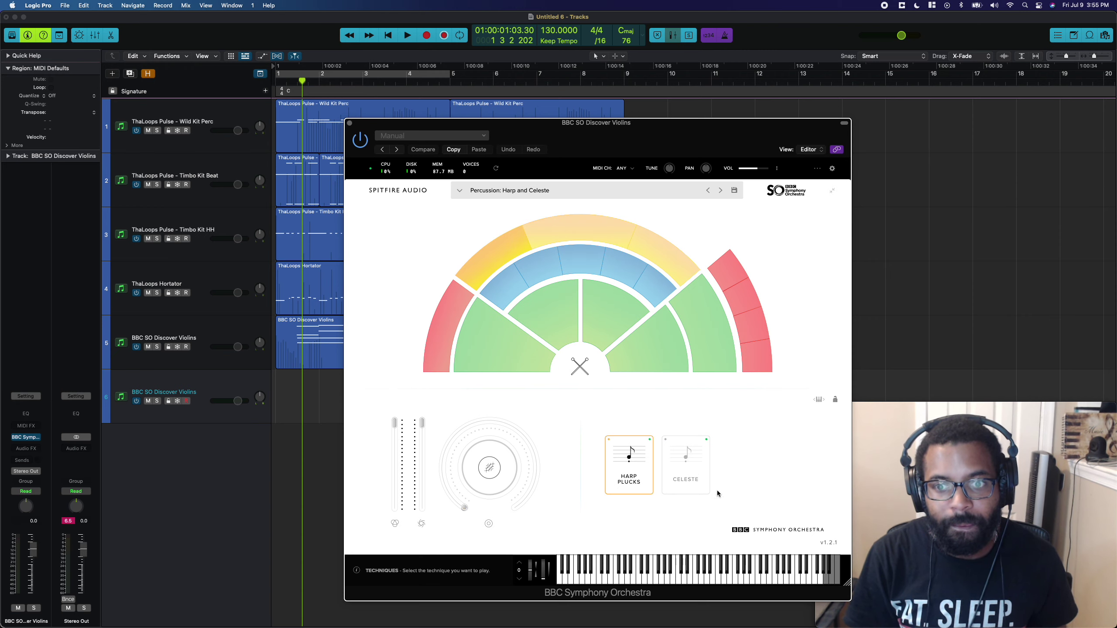
Step: Select the Harp Plucks technique and rename the duplicated violins track as BBC SO Discover Harp
click(644, 462)
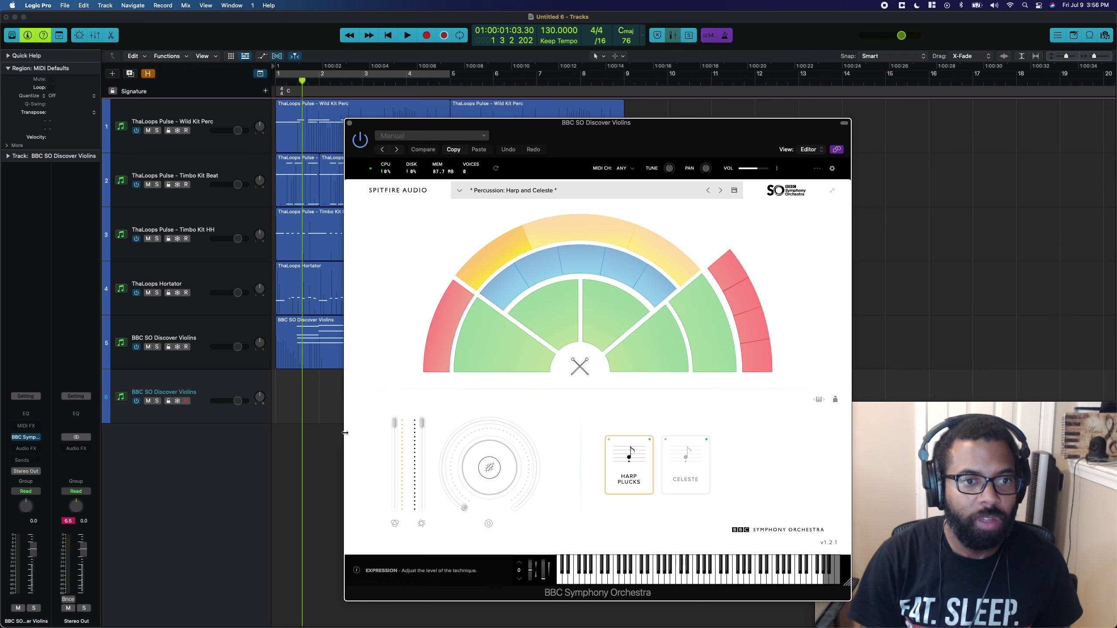
click(210, 387)
click(211, 387)
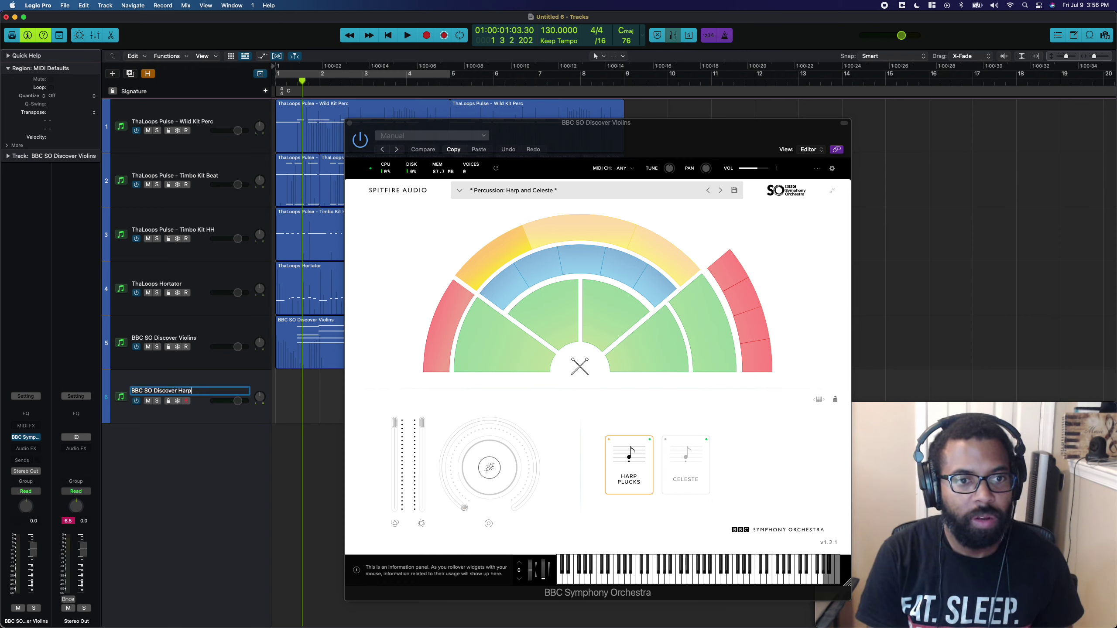
text(Harp)
key(Return)
key(space)
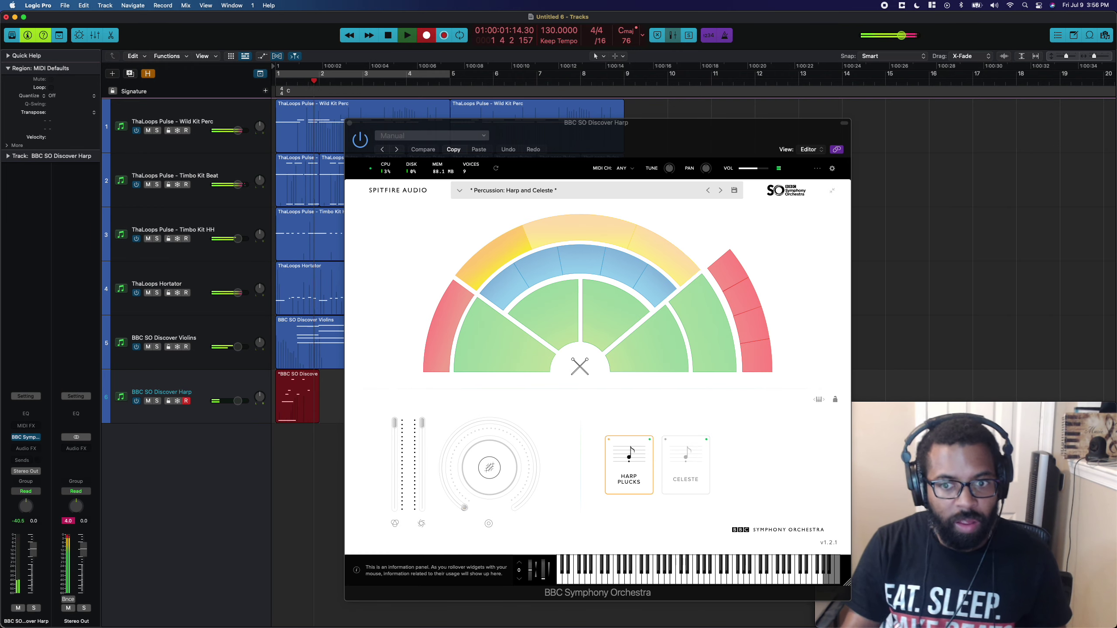
key(space)
key(Delete)
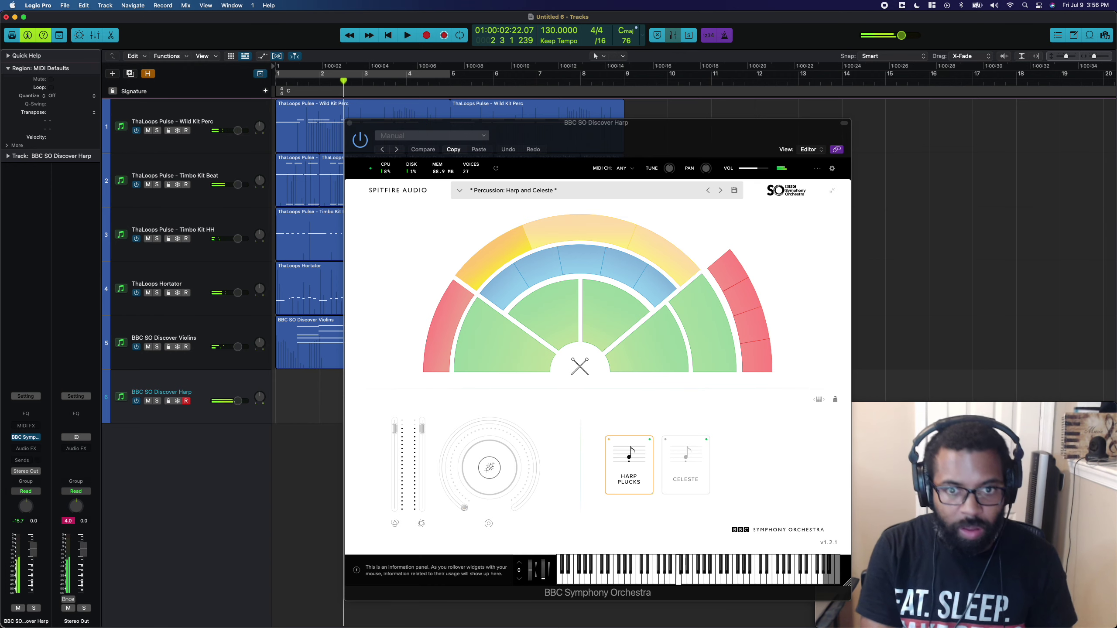
Step: Raise the harp track's volume to 5.8 dB, record a harp part from bar 1 through the drum regions, and return to the start
click(238, 401)
drag(238, 401, 266, 399)
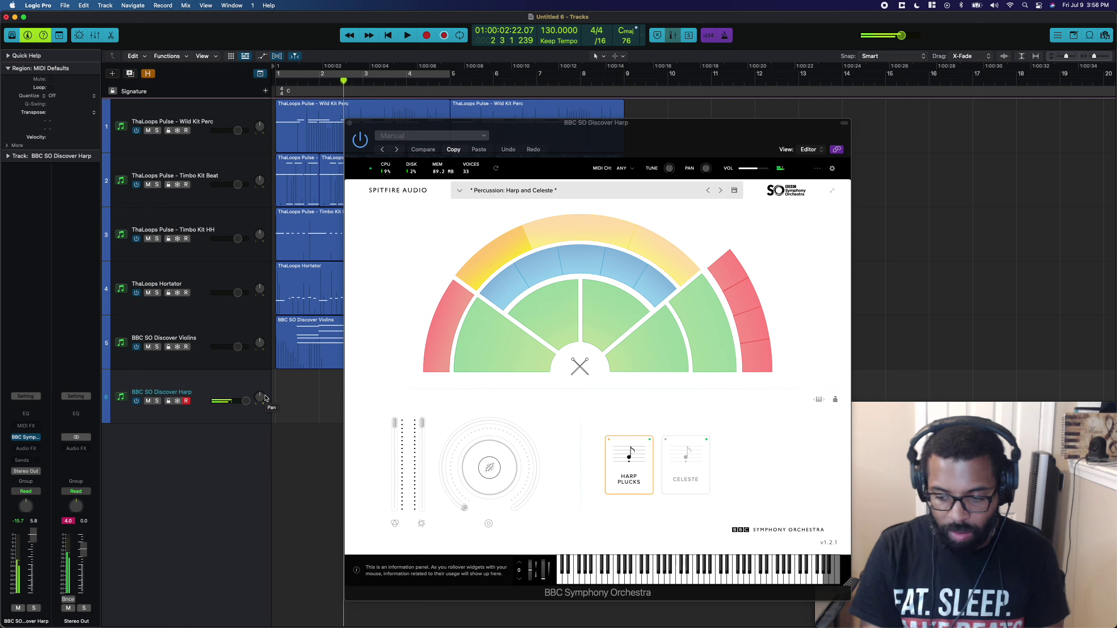
key(r)
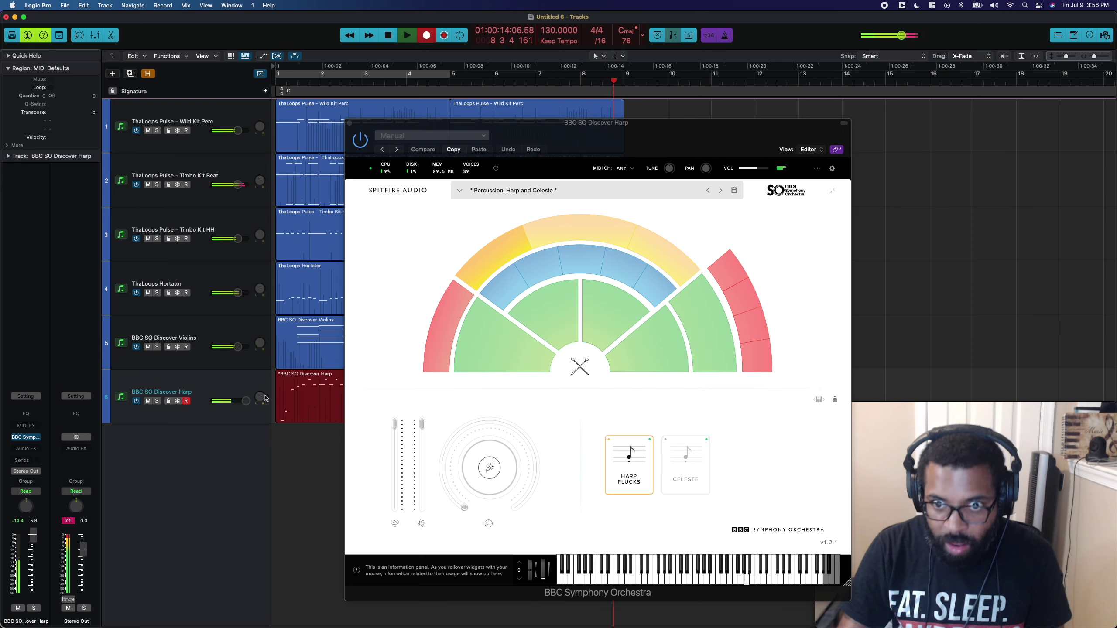
key(space)
key(Return)
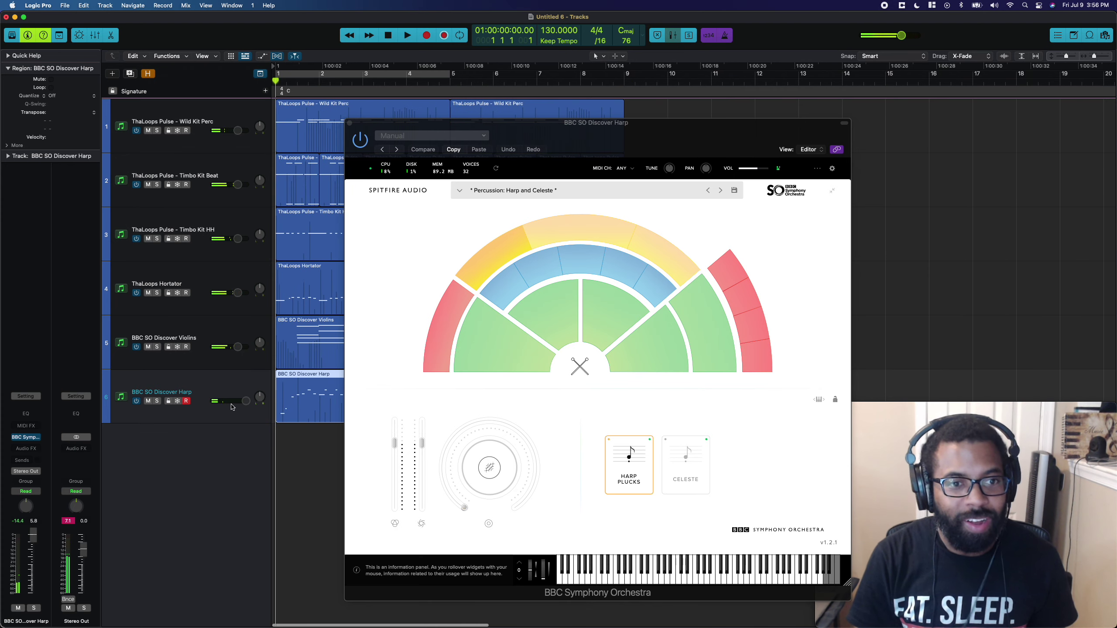
Step: Duplicate the harp track and choose the Celeste technique of Percussion: Harp and Celeste in the copy's instrument
key(super+d)
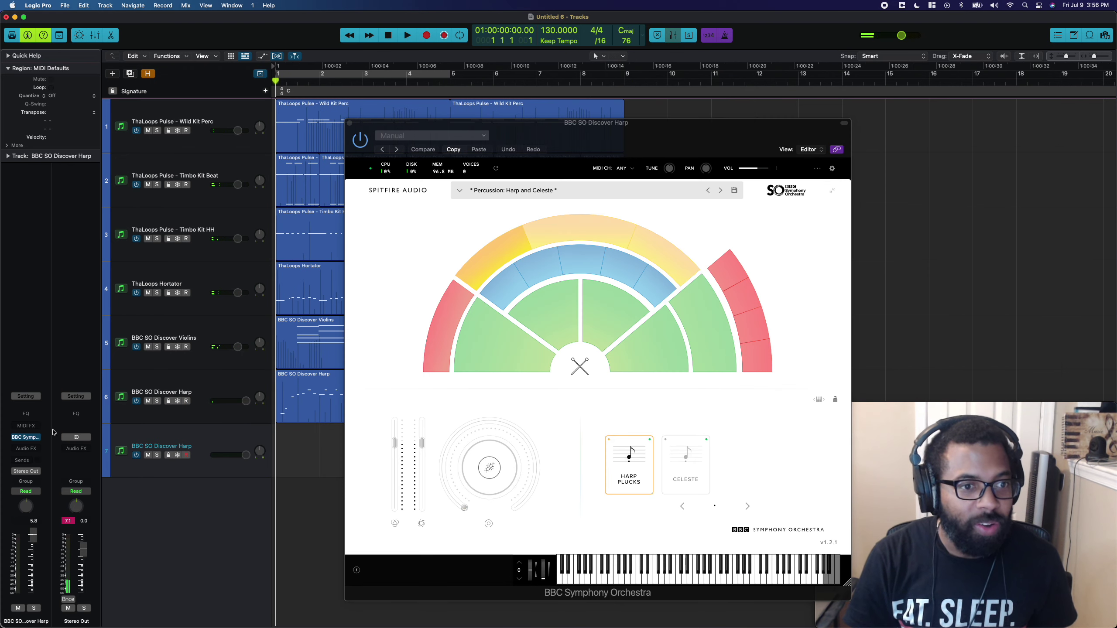
click(569, 233)
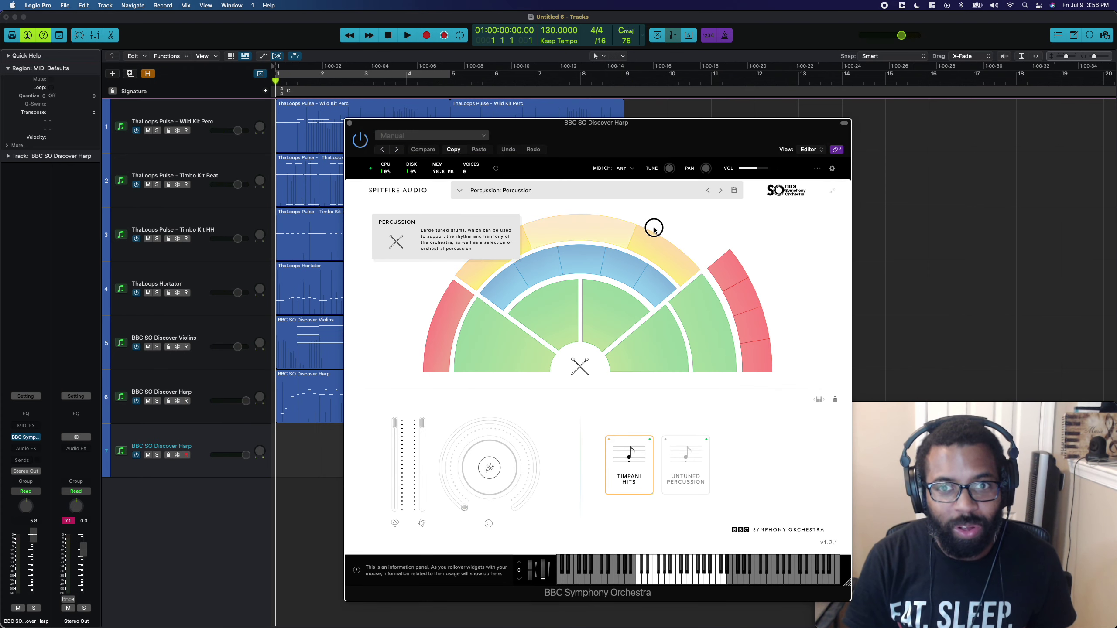
click(496, 246)
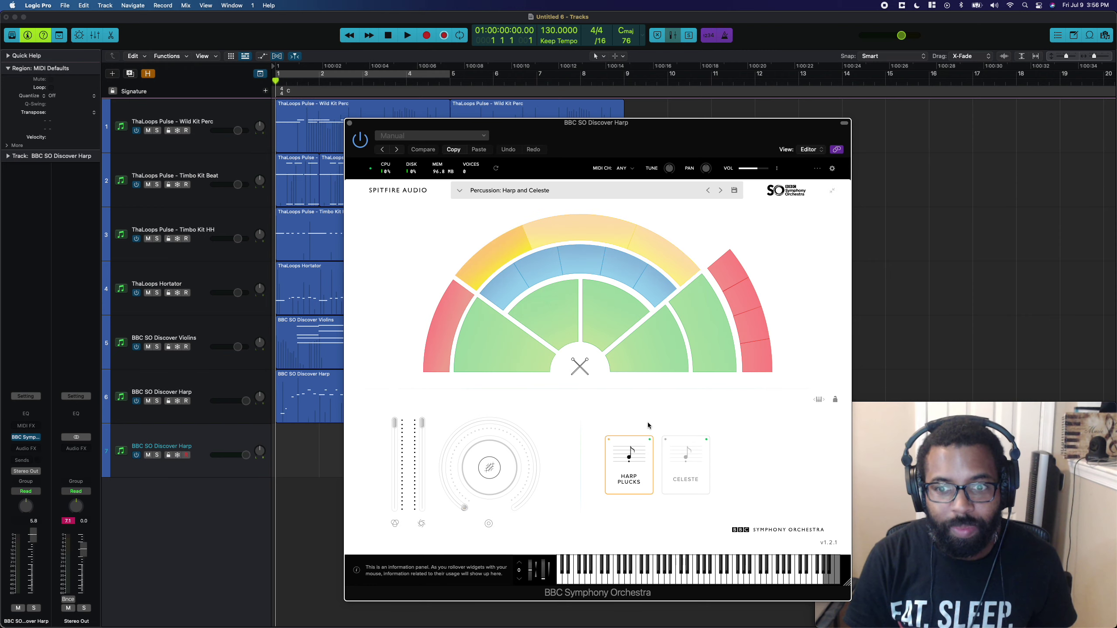
click(703, 460)
Step: Rename the duplicated track as BBC SO Discover Celeste and record a celeste part from bar 1 through the end of the drum regions
double_click(185, 446)
key(BackSpace)
key(BackSpace)
key(BackSpace)
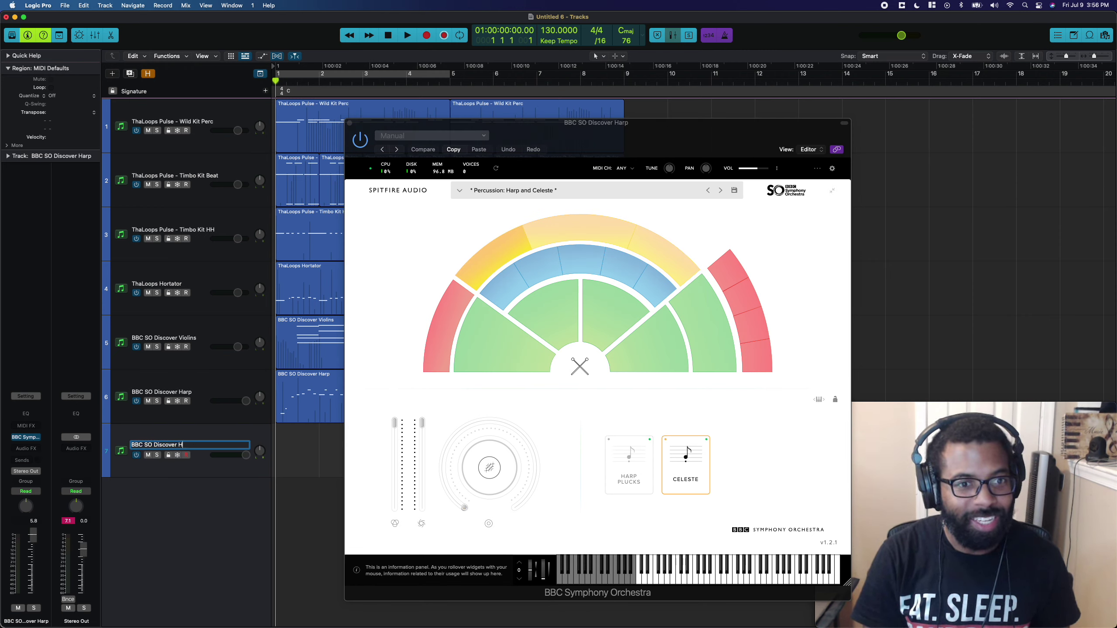
key(Return)
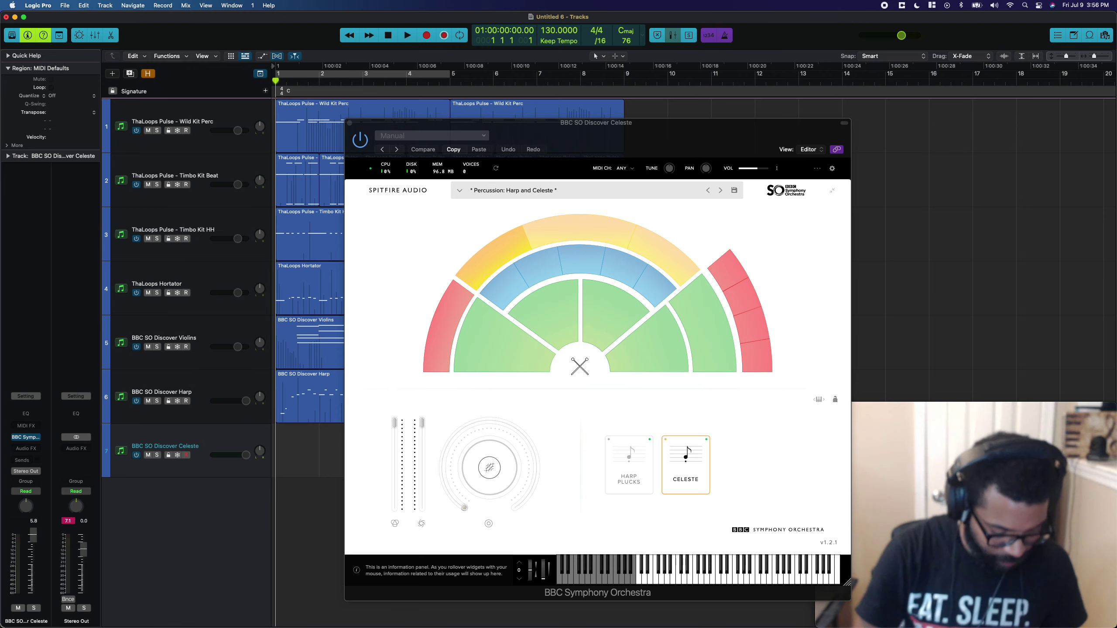
key(r)
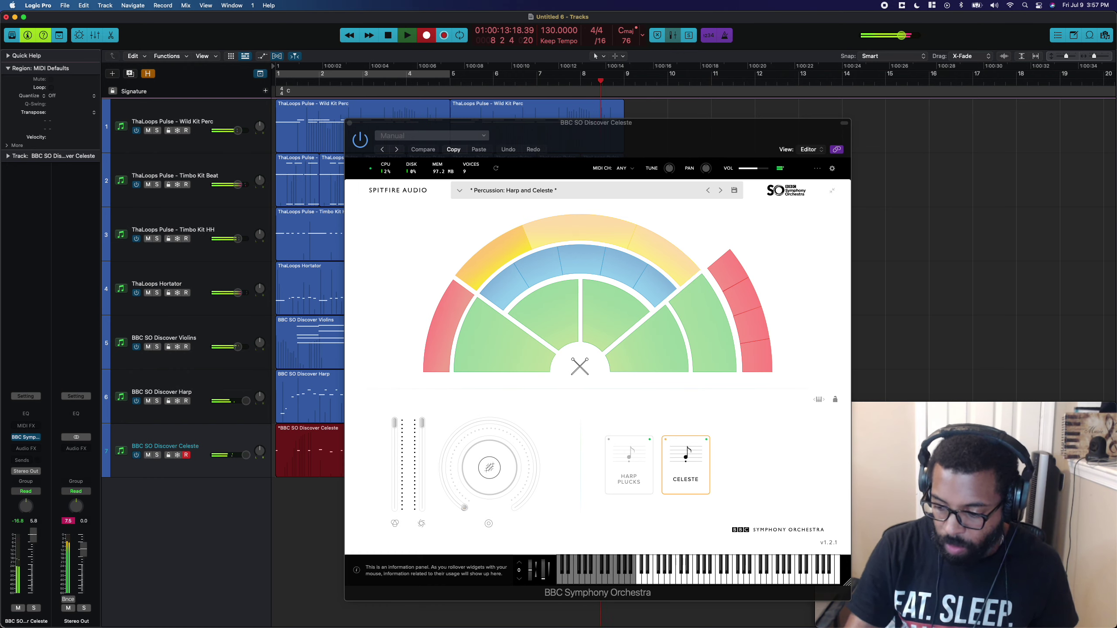
key(space)
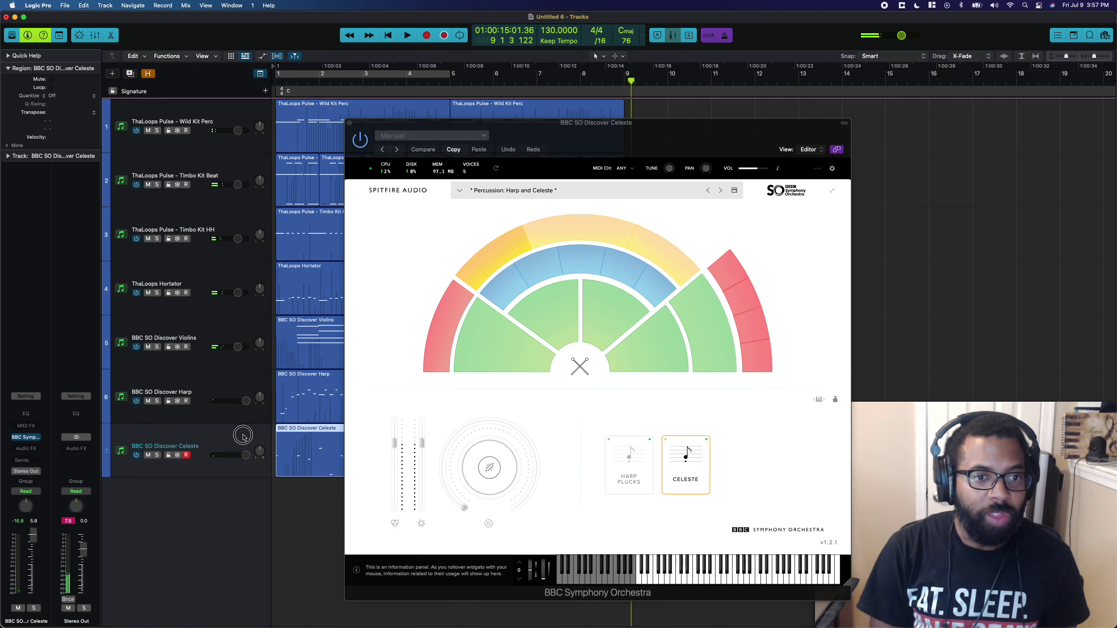
Step: Duplicate the celeste track and load the Steinway Grand Piano patch from the Library's Piano category on the copy
key(super+d)
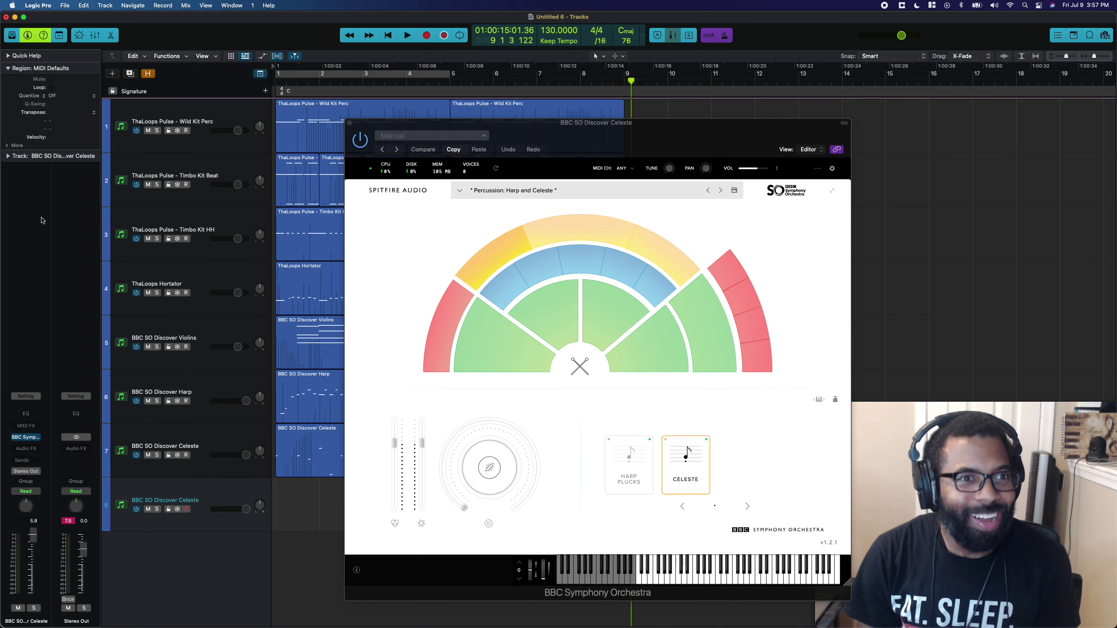
click(35, 437)
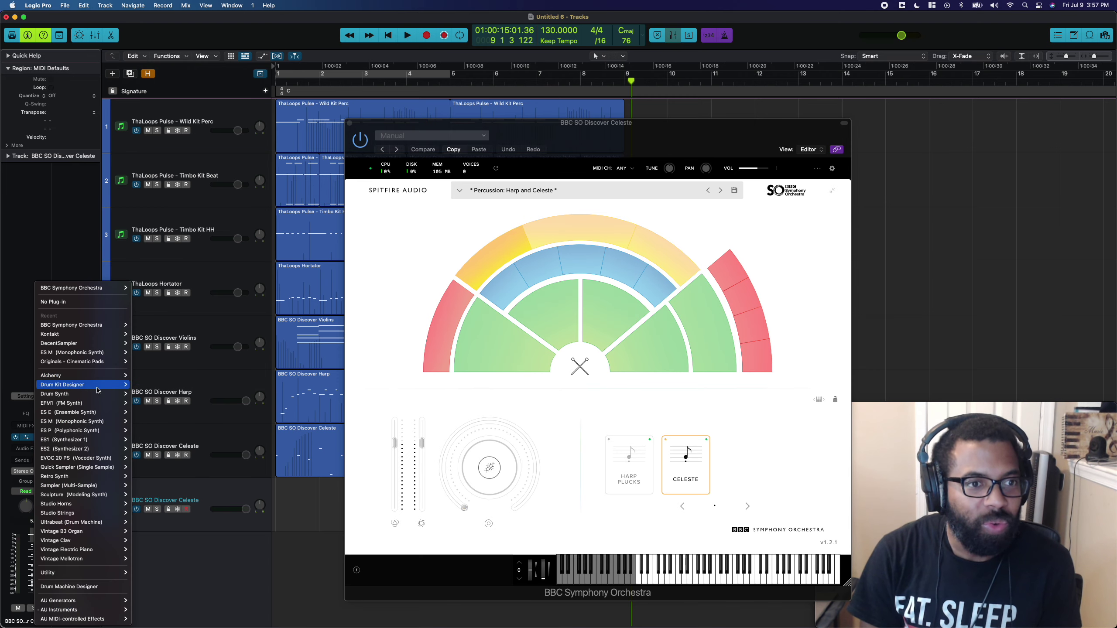
key(Escape)
click(12, 35)
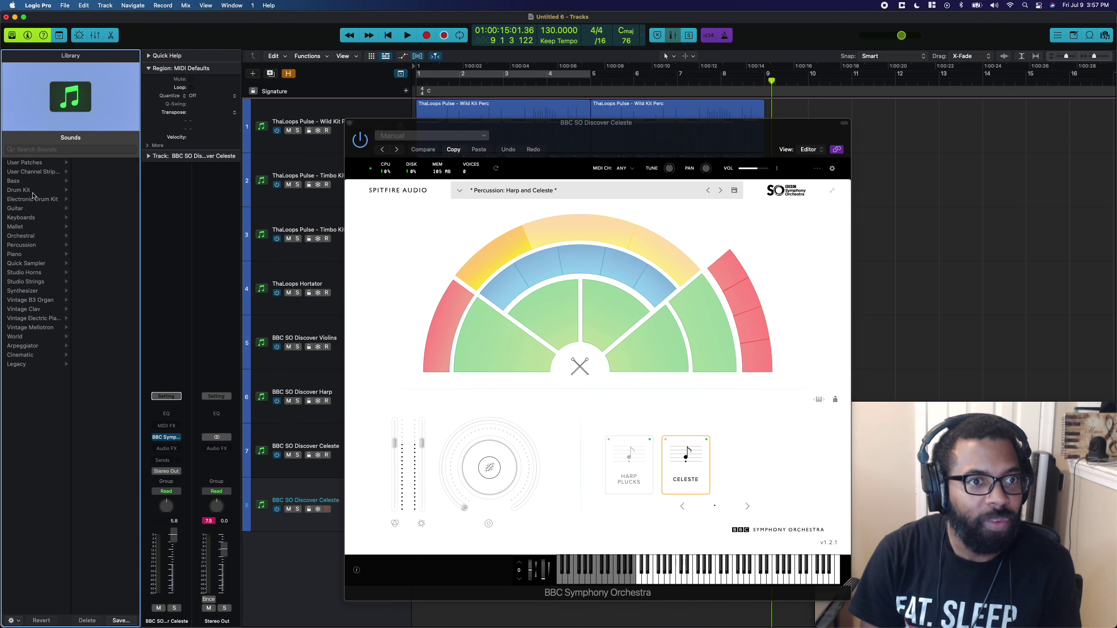
click(29, 163)
click(32, 254)
click(103, 209)
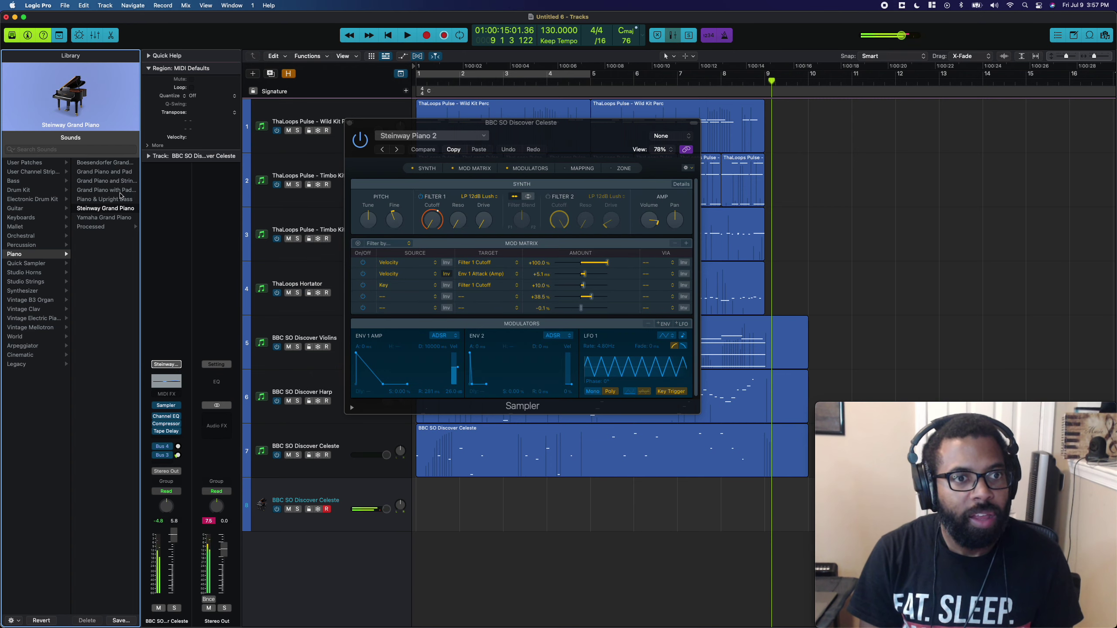
Step: Audition the Boesendorfer and Yamaha grand pianos, reload Steinway Grand Piano, and close the plug-in window
click(114, 164)
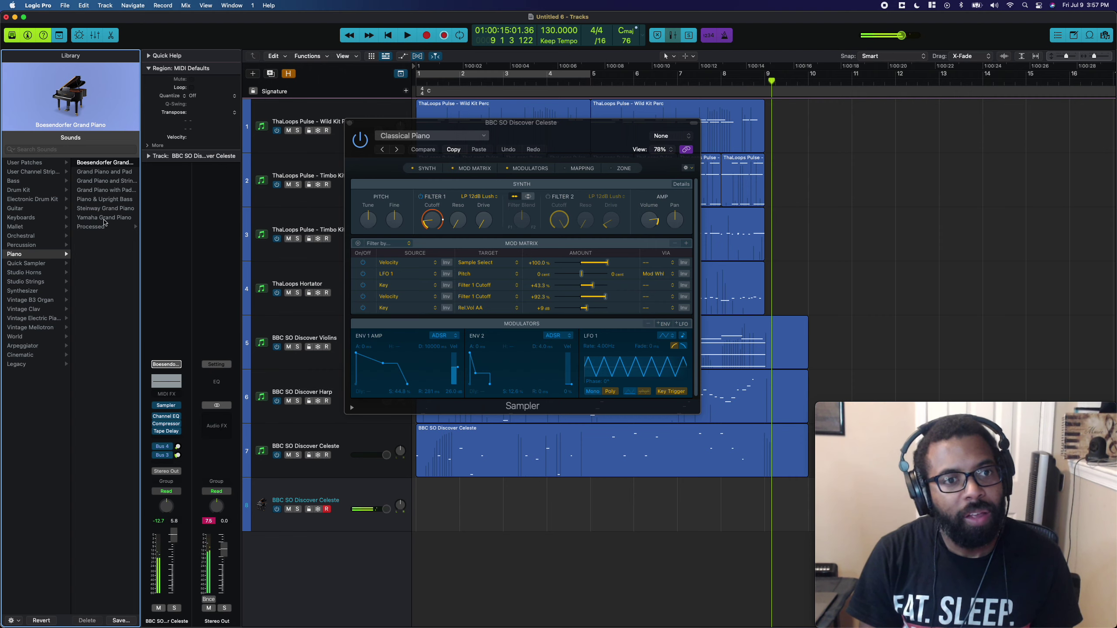
click(105, 217)
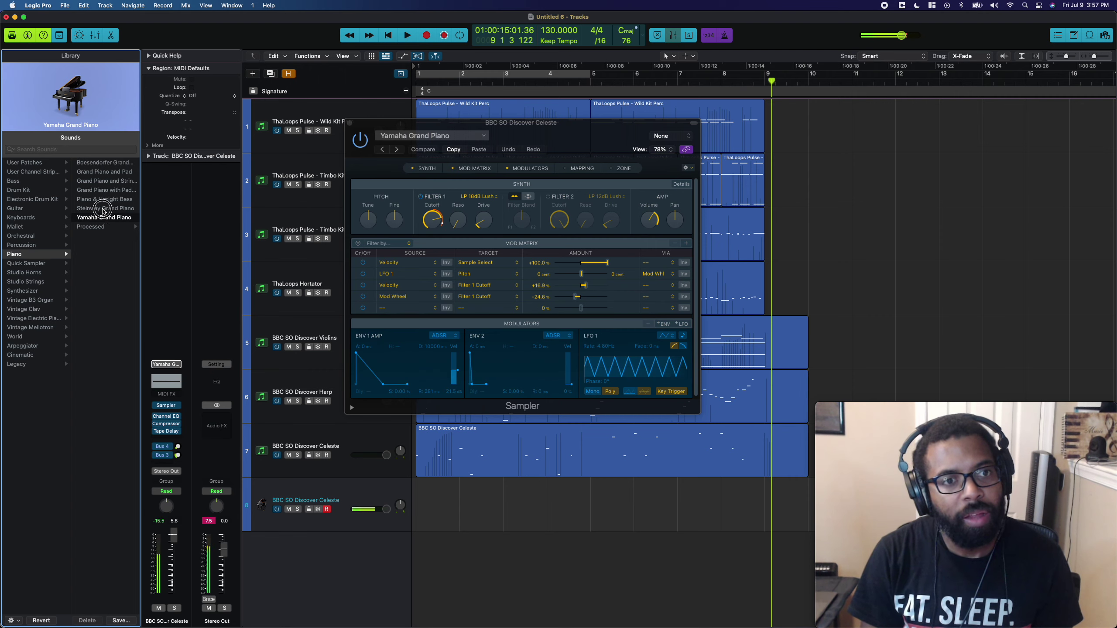
click(105, 209)
click(350, 123)
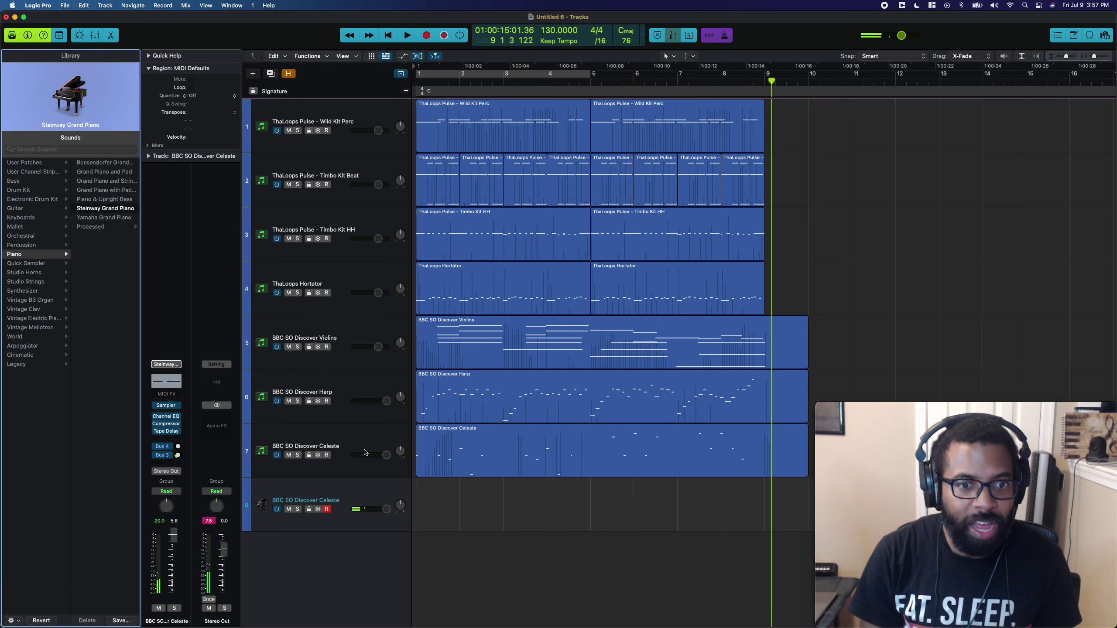
Step: Rename the piano track as Steinway Grand and return the playhead to the start
double_click(356, 494)
text(S)
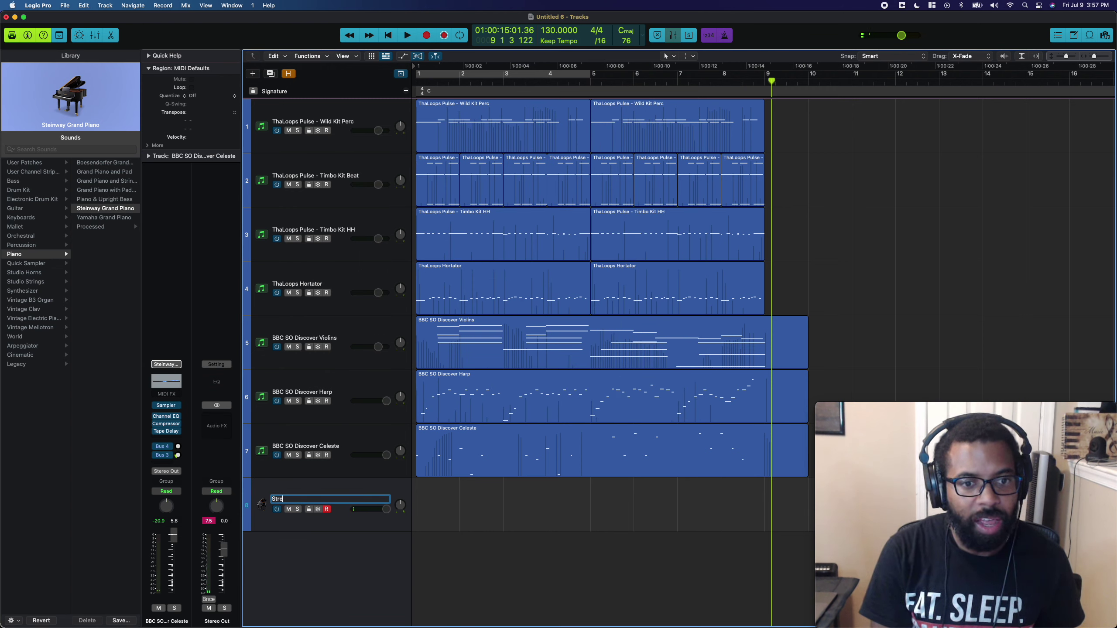
text(teinway Grand)
key(Return)
key(Return)
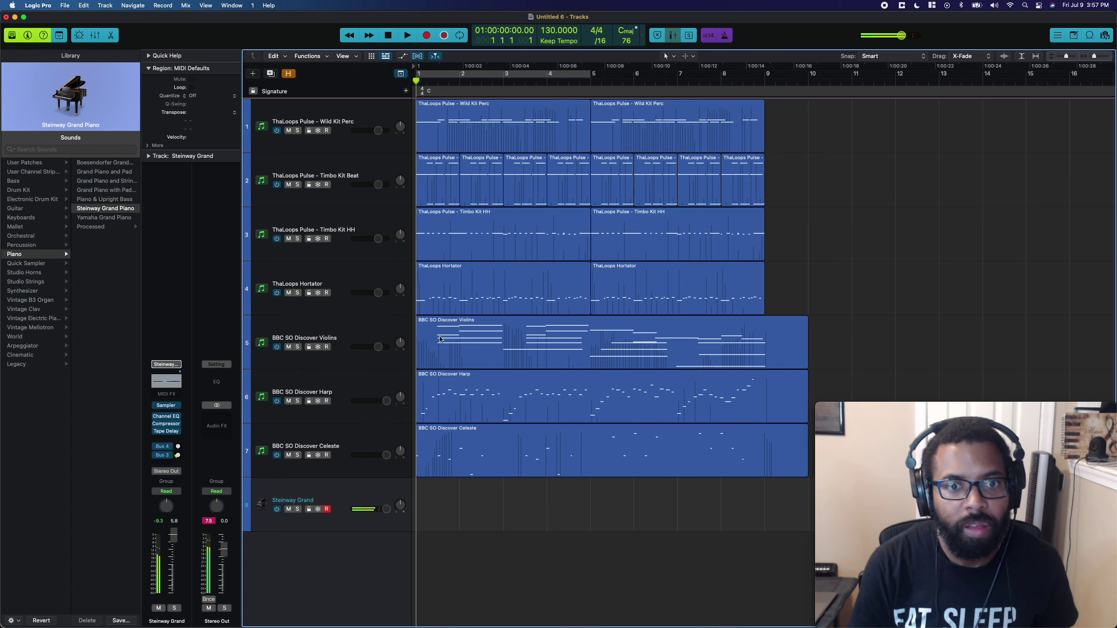
Step: Lower the Steinway Grand track's volume to -3.1 dB and record a piano part from bar 1 through the end of the drum regions
drag(387, 509, 343, 513)
key(r)
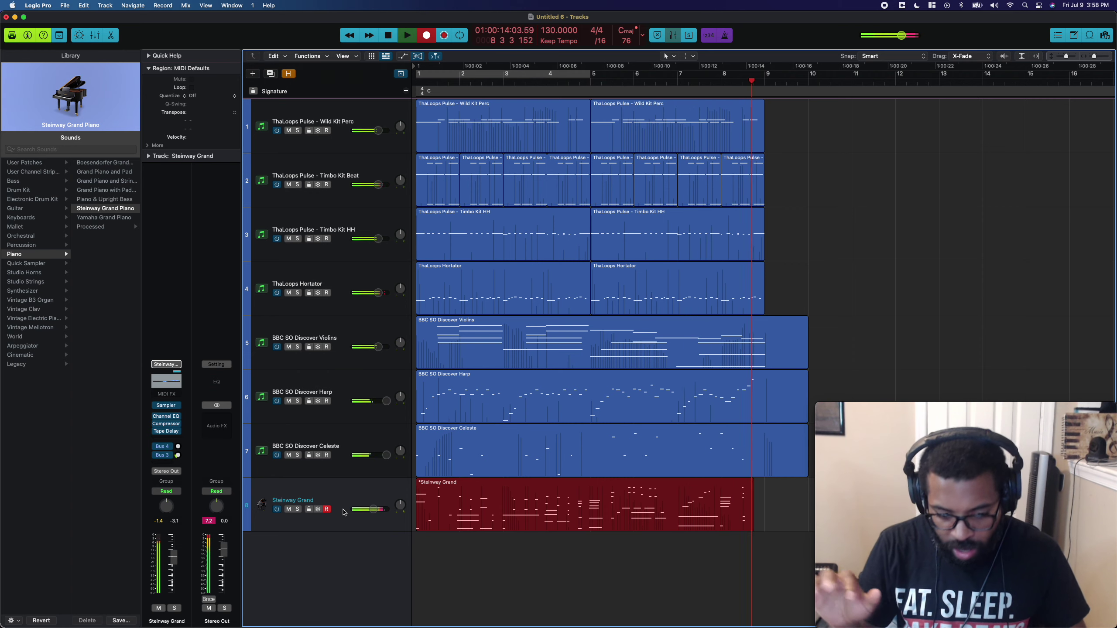
key(space)
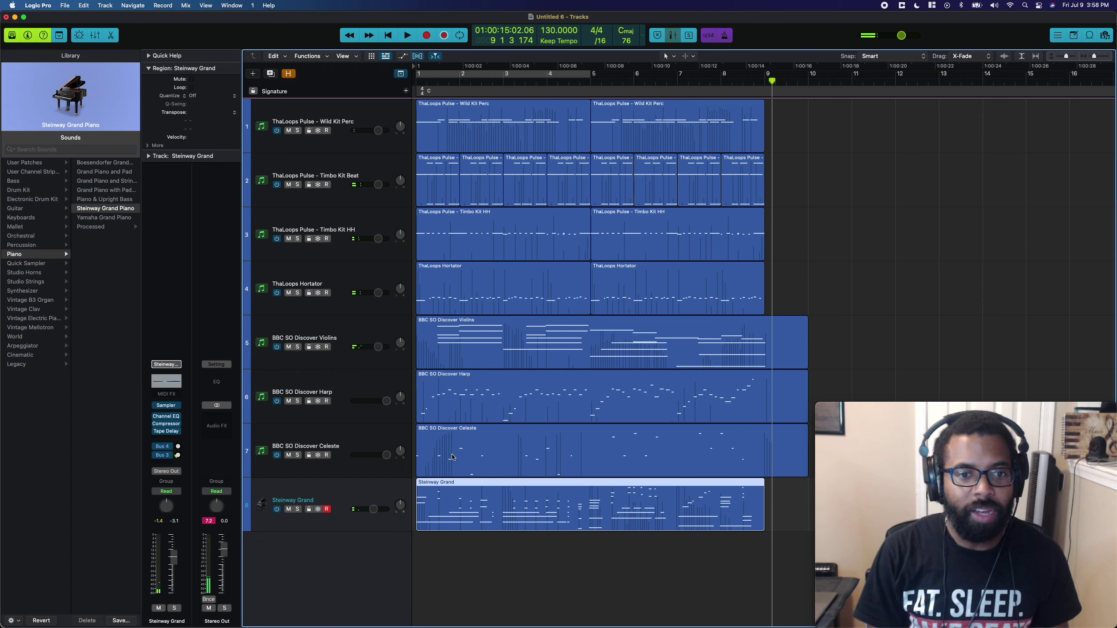
Step: Duplicate the Steinway Grand track and open the Synthesizer Bass patches in the Library for the copy
key(super+d)
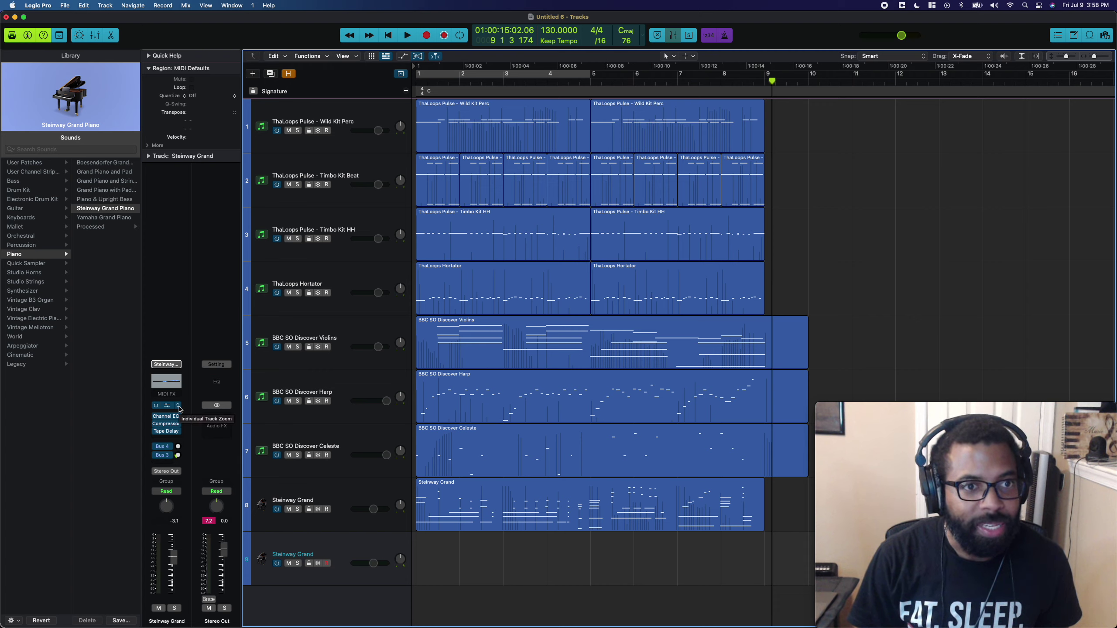
click(178, 406)
click(149, 341)
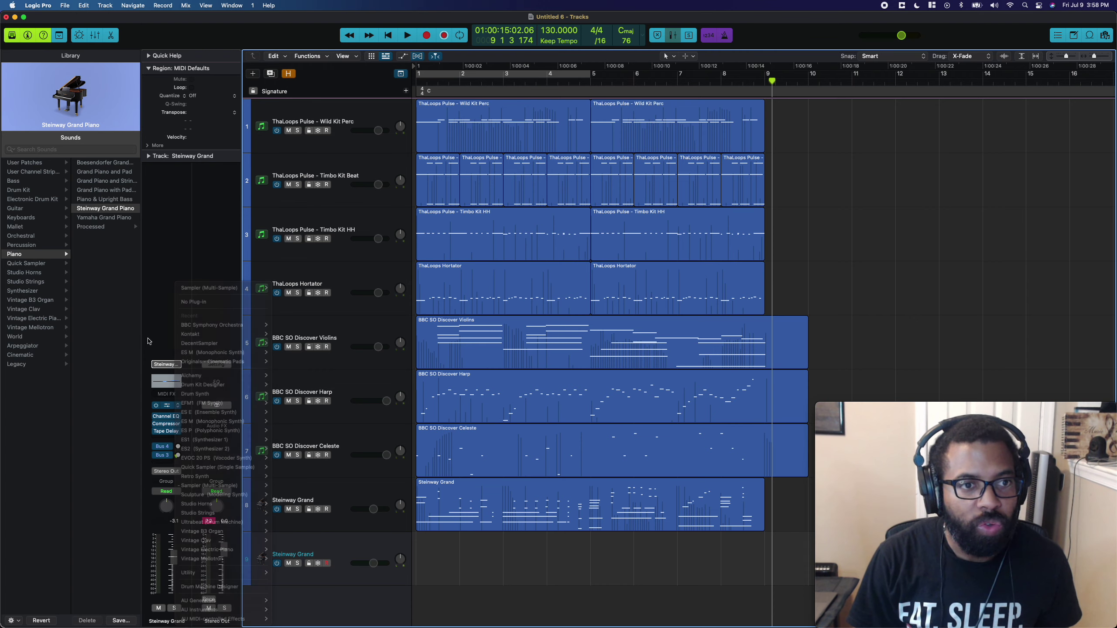
click(14, 180)
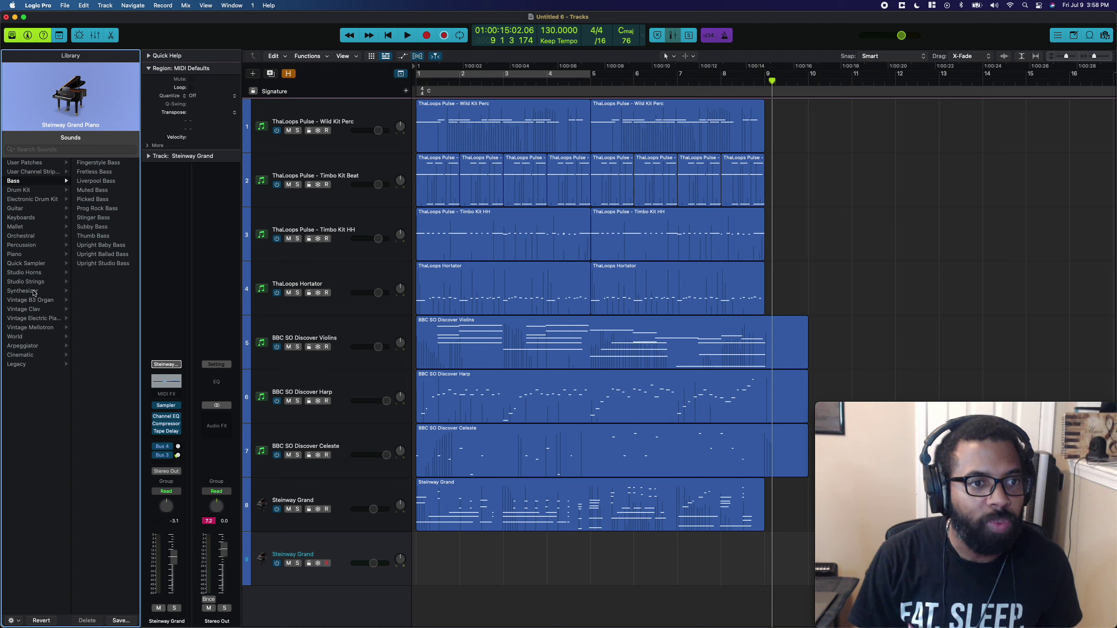
click(34, 292)
click(83, 172)
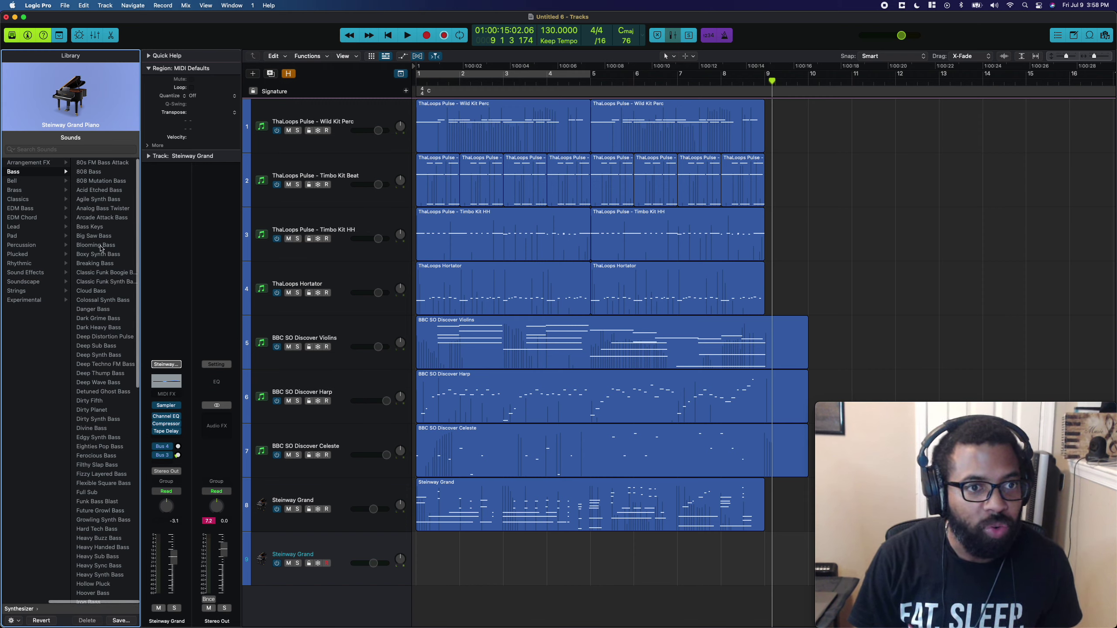
Step: Audition synth bass patches on the new track from Boxy Synth Bass through Danger Bass and Deep Distortion Pulse, loading Deep Sub Bass last
click(96, 255)
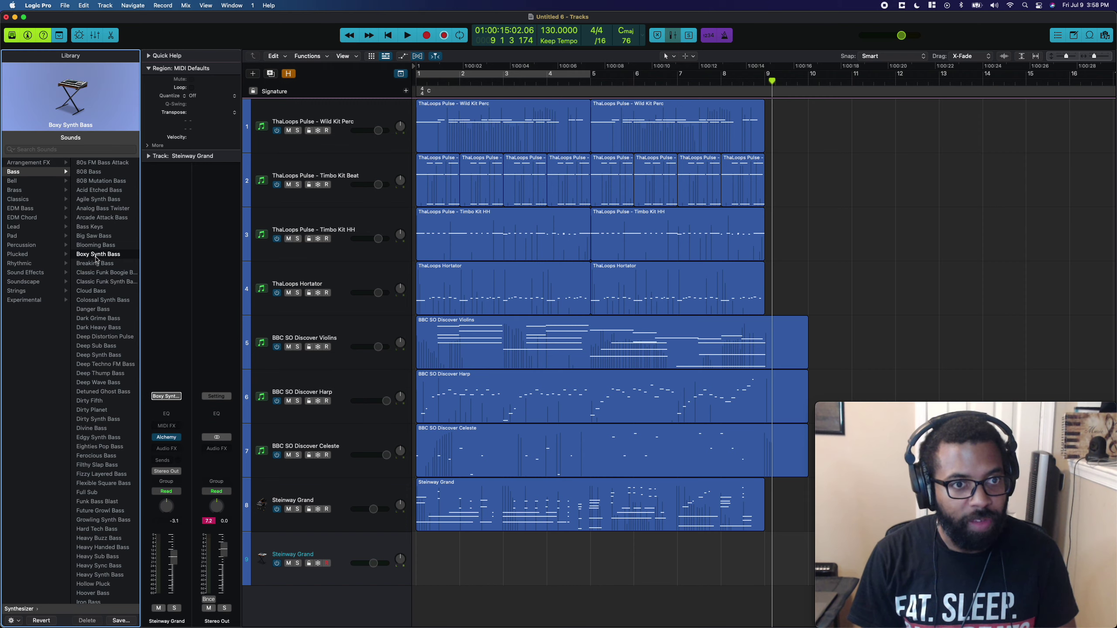
click(101, 273)
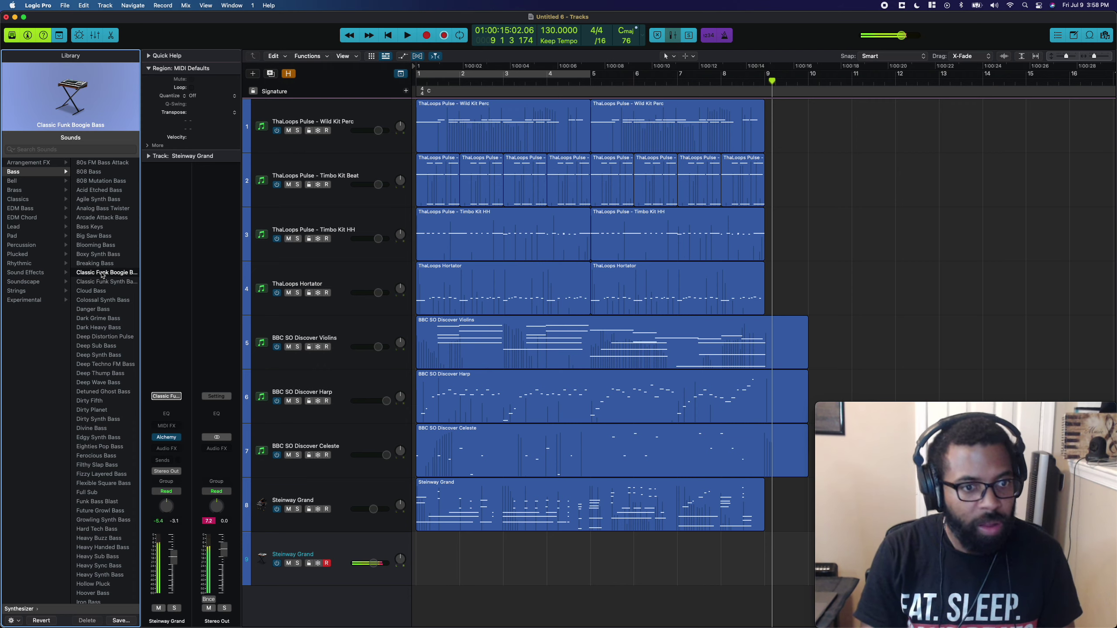
click(94, 301)
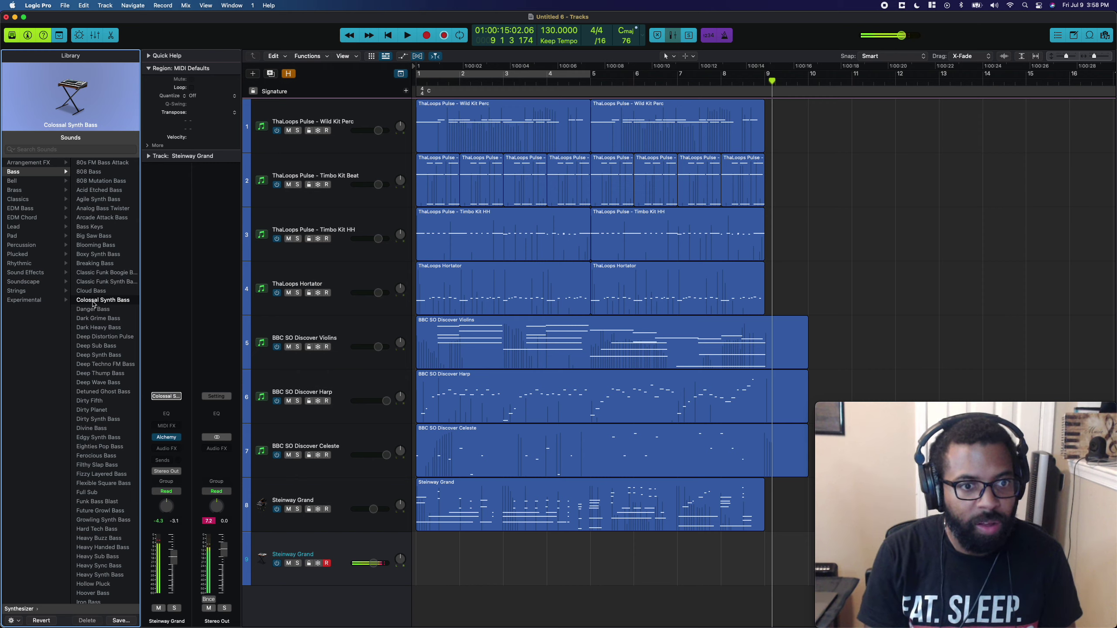
click(95, 309)
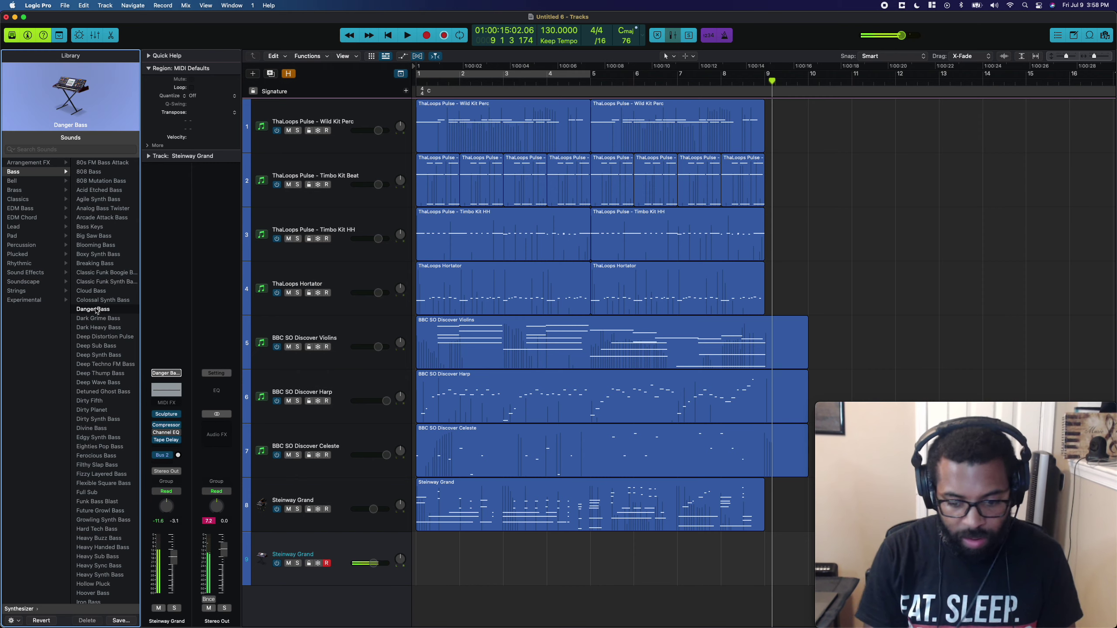
click(101, 337)
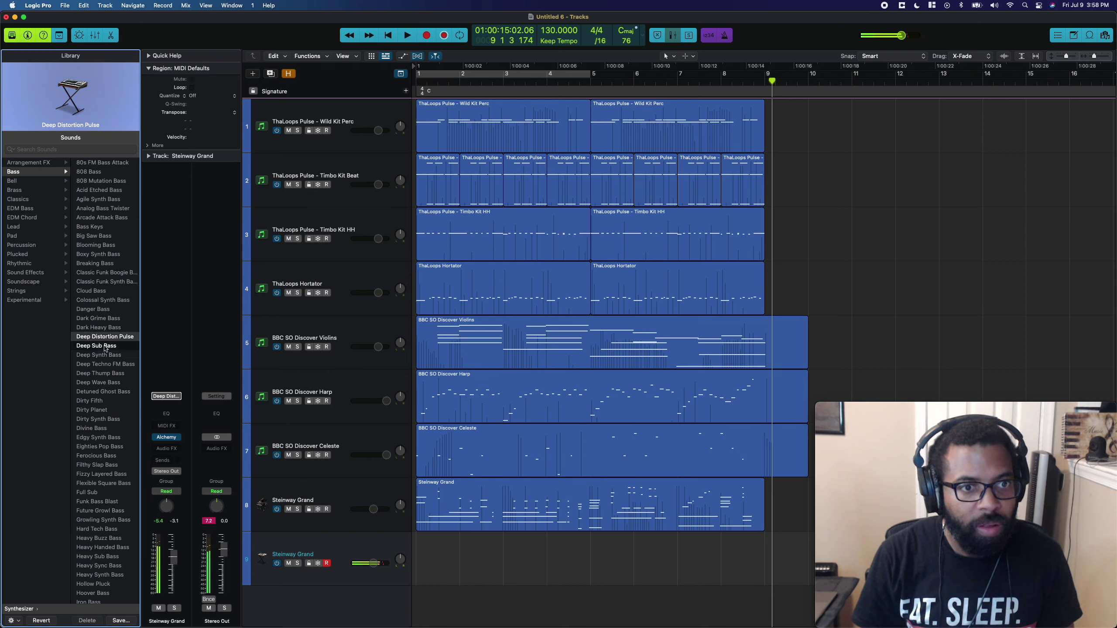
click(105, 346)
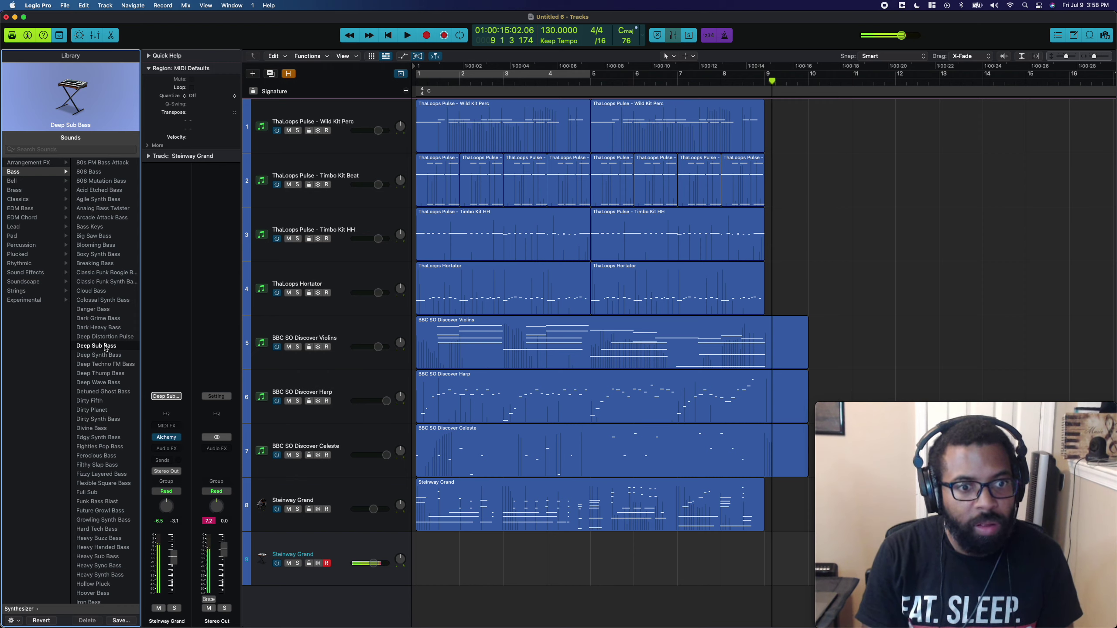
Step: Audition synth bass patches on the new track: Detuned Ghost Bass, Divine Bass, Fizzy Layered Bass, Funk Bass Blast and Hoover Bass
click(99, 392)
click(90, 426)
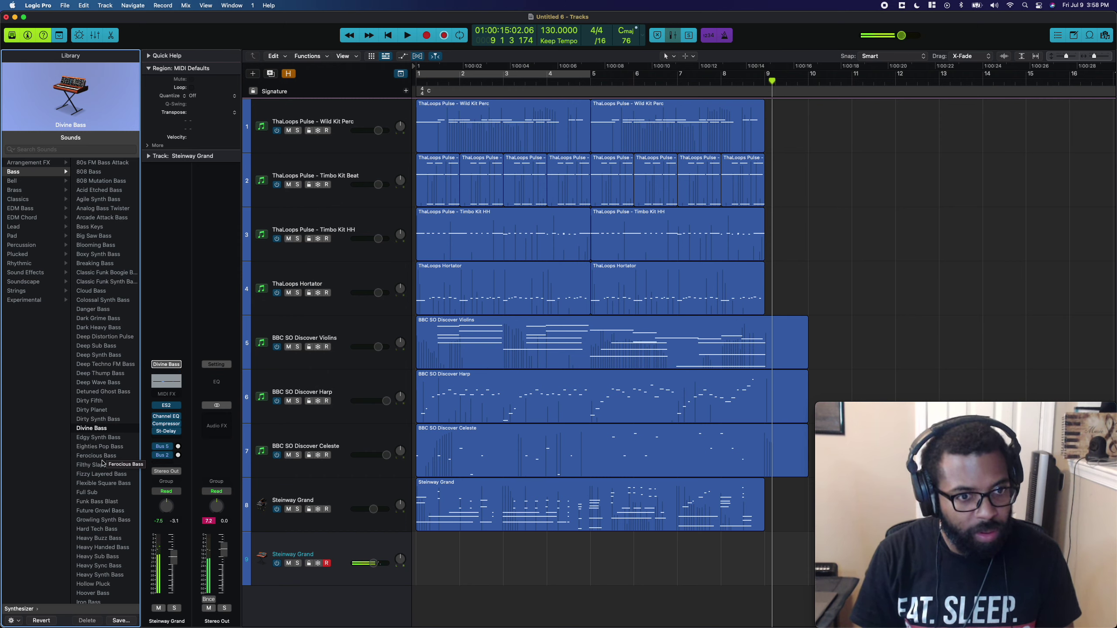
click(105, 474)
click(100, 502)
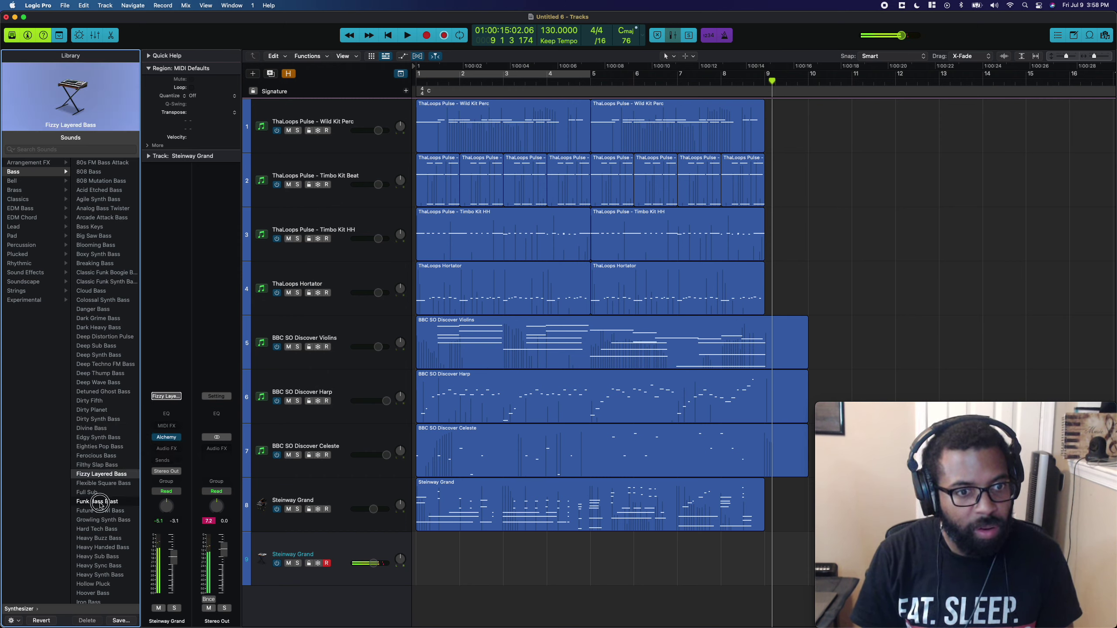
scroll(93, 514, down, 4)
click(96, 506)
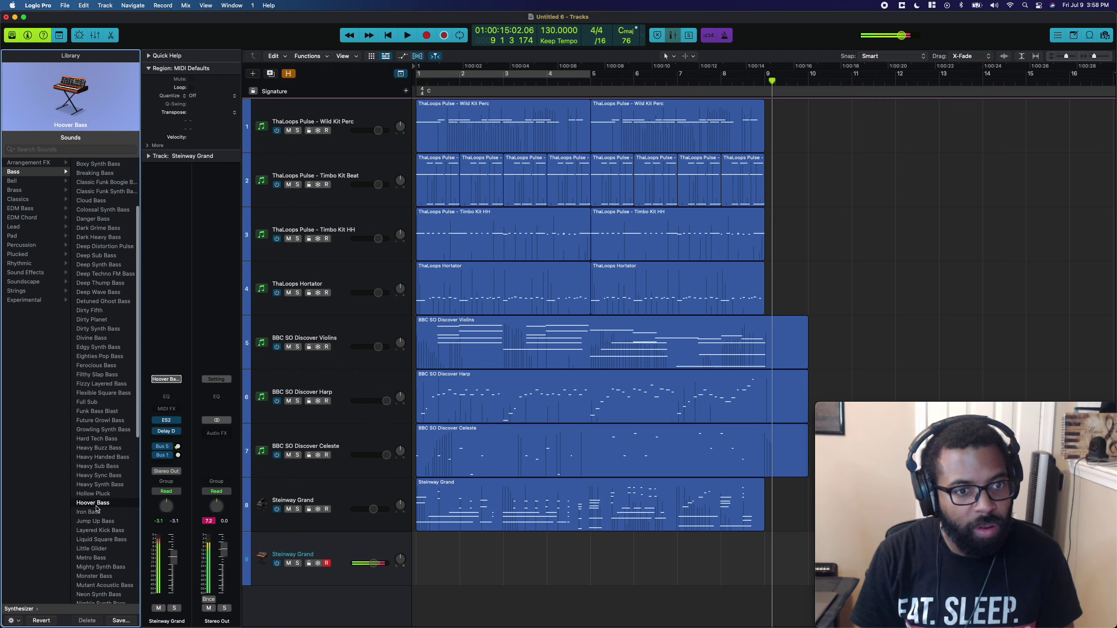
Step: Try the Nylon Plucked Bass patch on the new track and load Nouveaux 80s Bass instead
scroll(97, 510, down, 4)
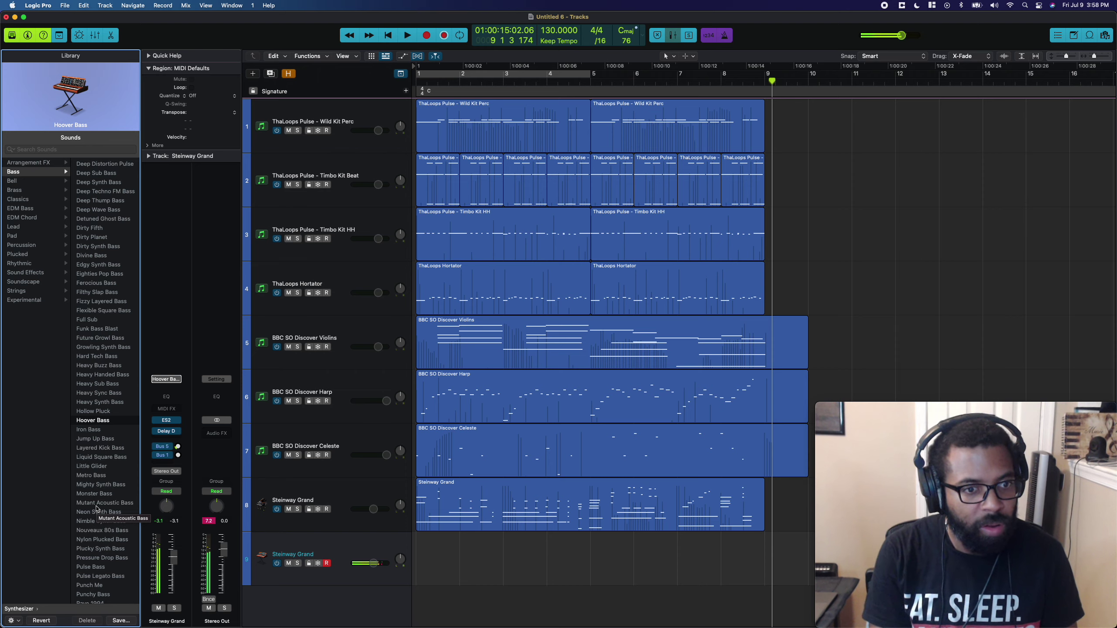
click(102, 539)
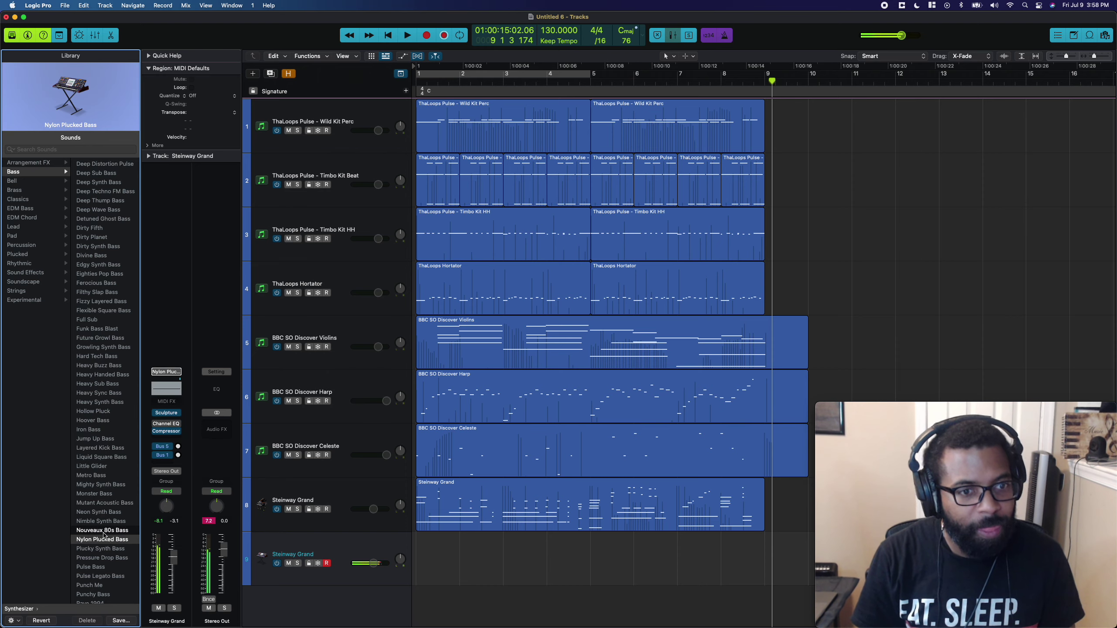
click(103, 531)
Step: Open the new track's Alchemy instrument, filter its presets to the Bass category and load 808 Bass
click(166, 437)
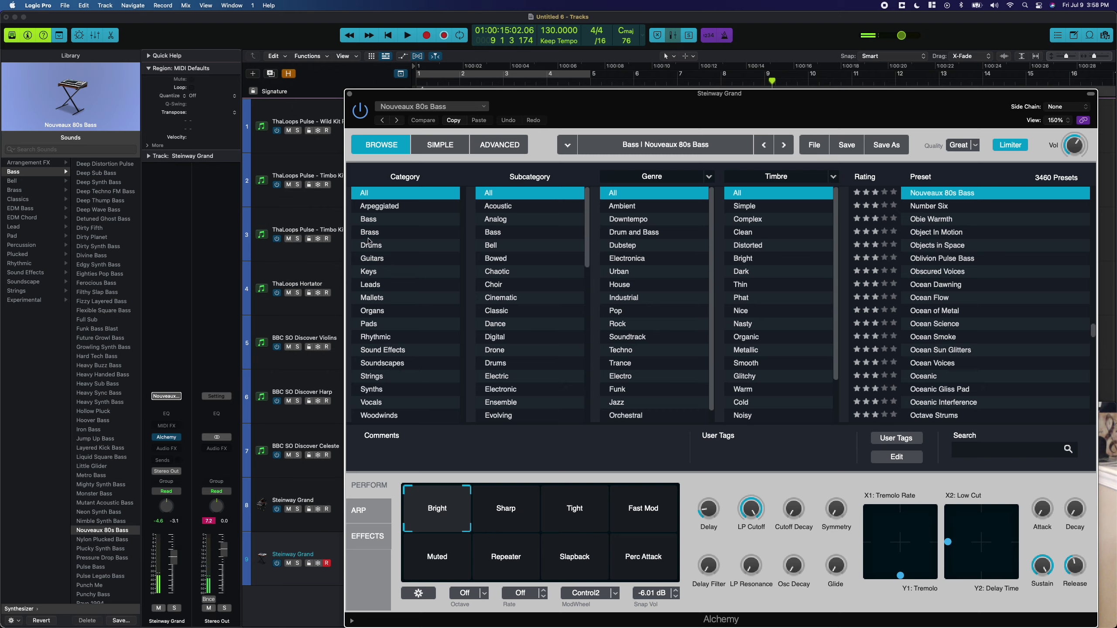
click(369, 218)
scroll(894, 252, up, 15)
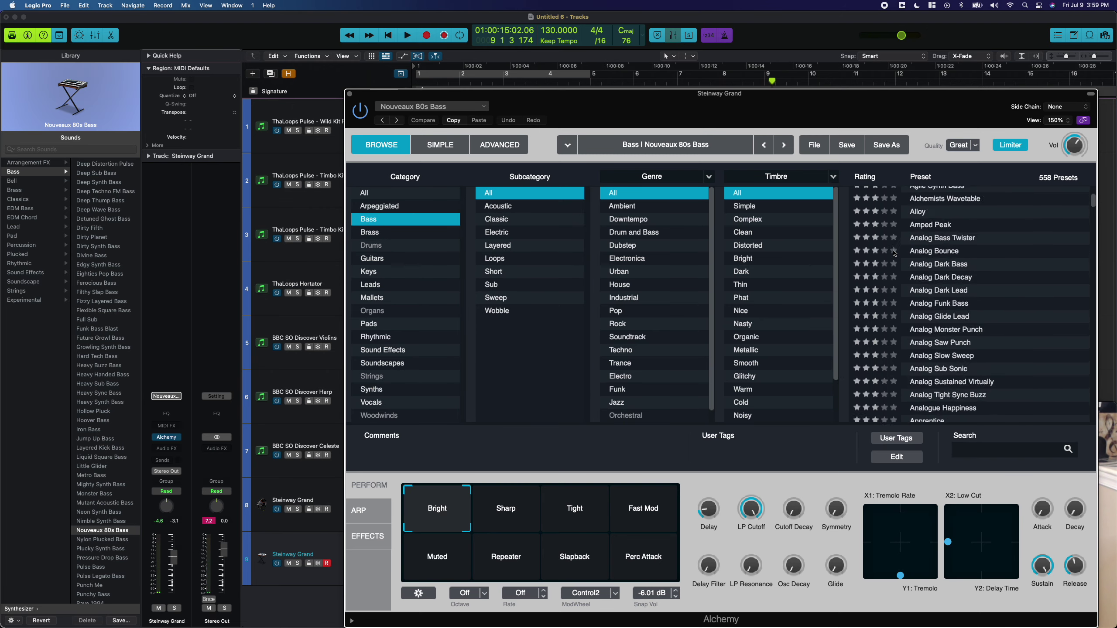
scroll(894, 252, up, 6)
click(936, 247)
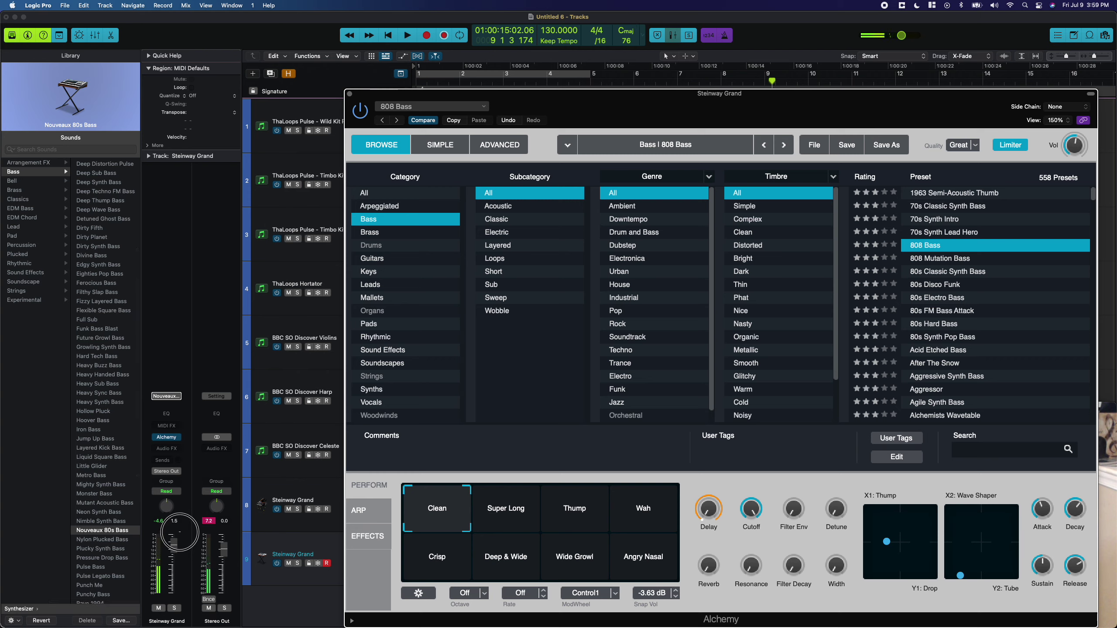
Step: Raise the bass track's volume to 3.2 dB, try out Alchemy's Cutoff and close the instrument window
drag(173, 553, 173, 541)
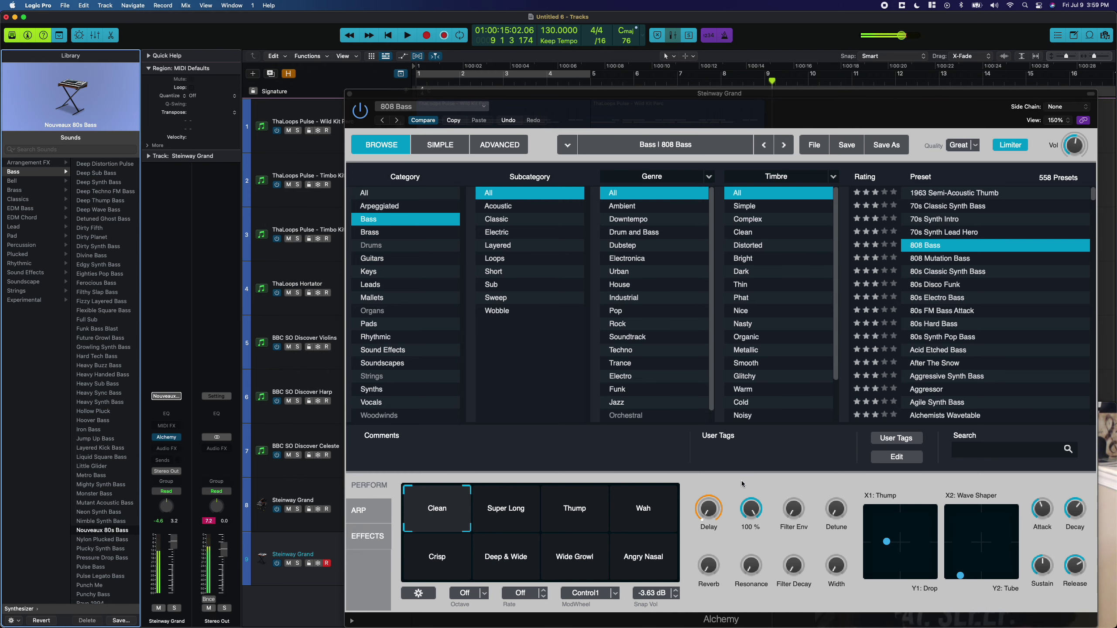
drag(743, 507, 739, 532)
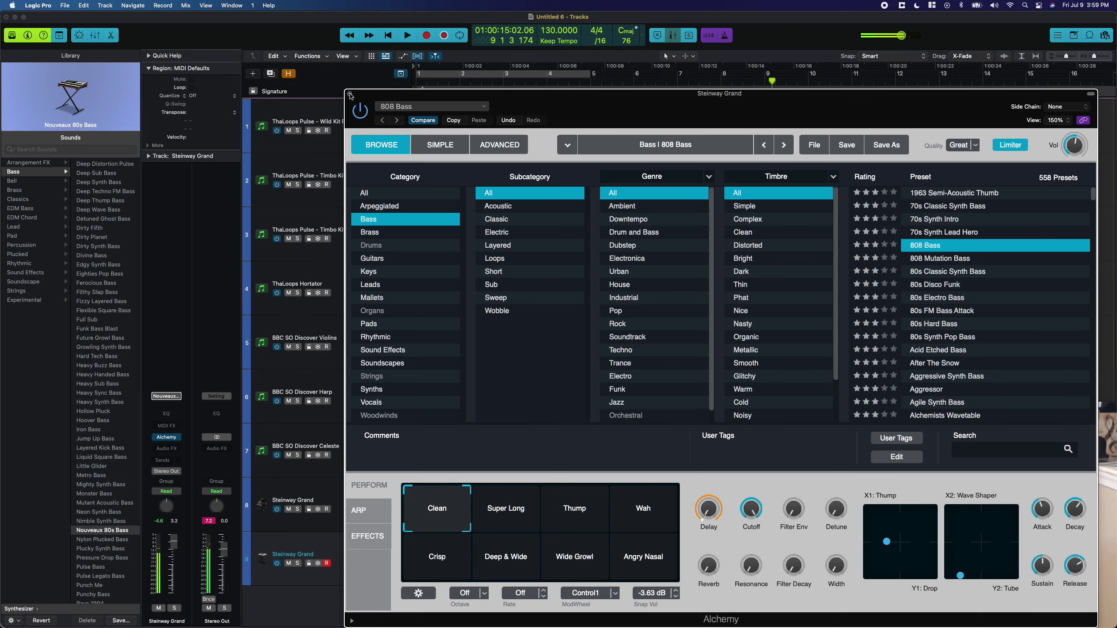
click(350, 95)
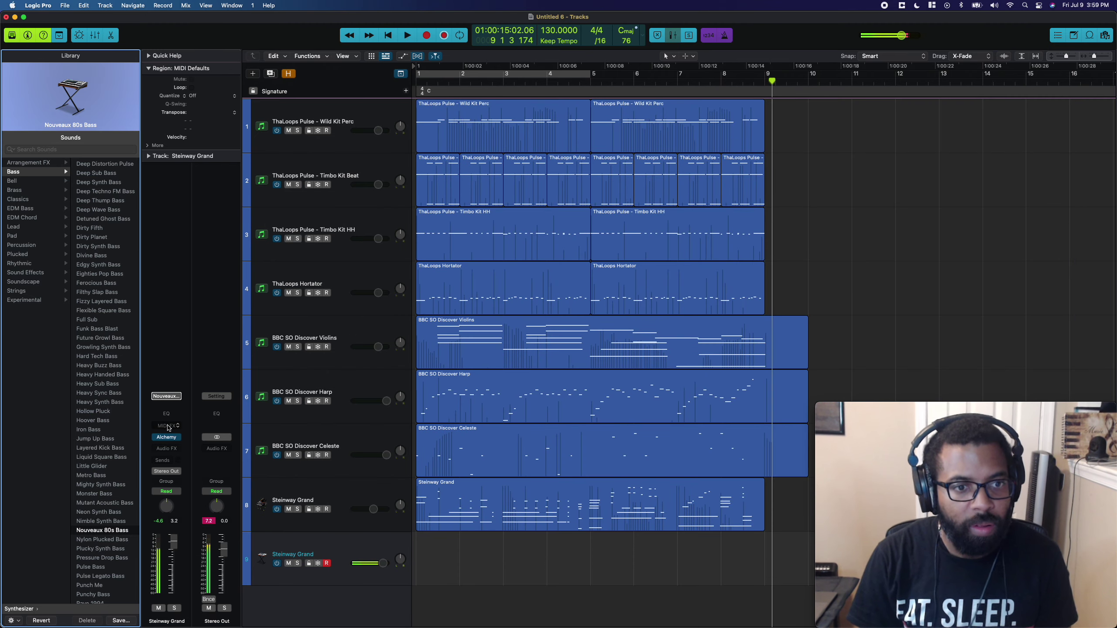
click(171, 448)
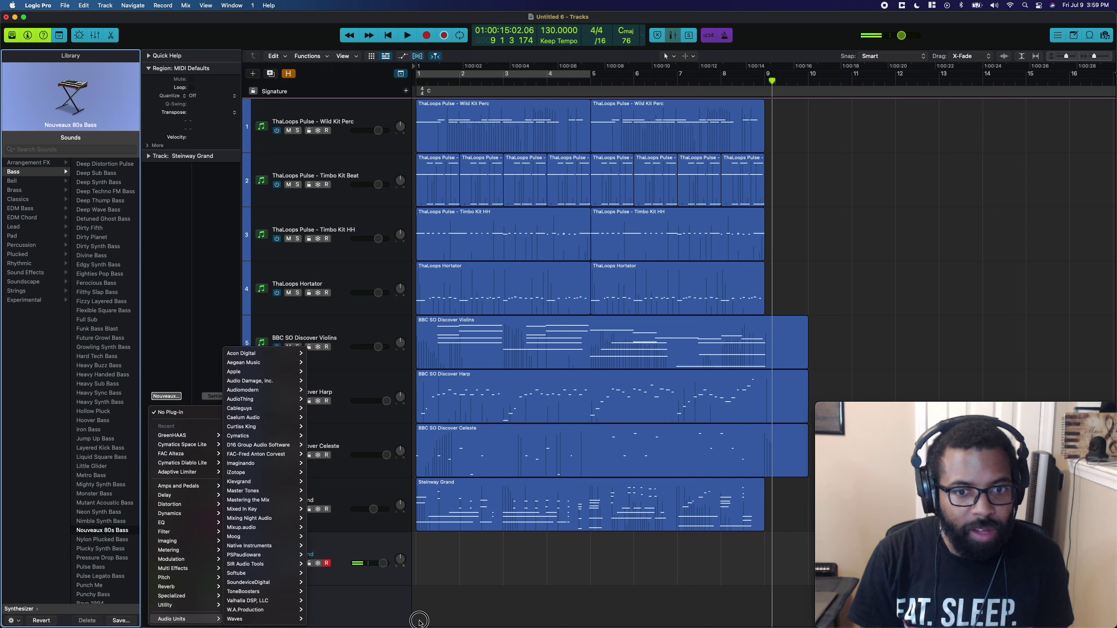
key(Escape)
click(168, 448)
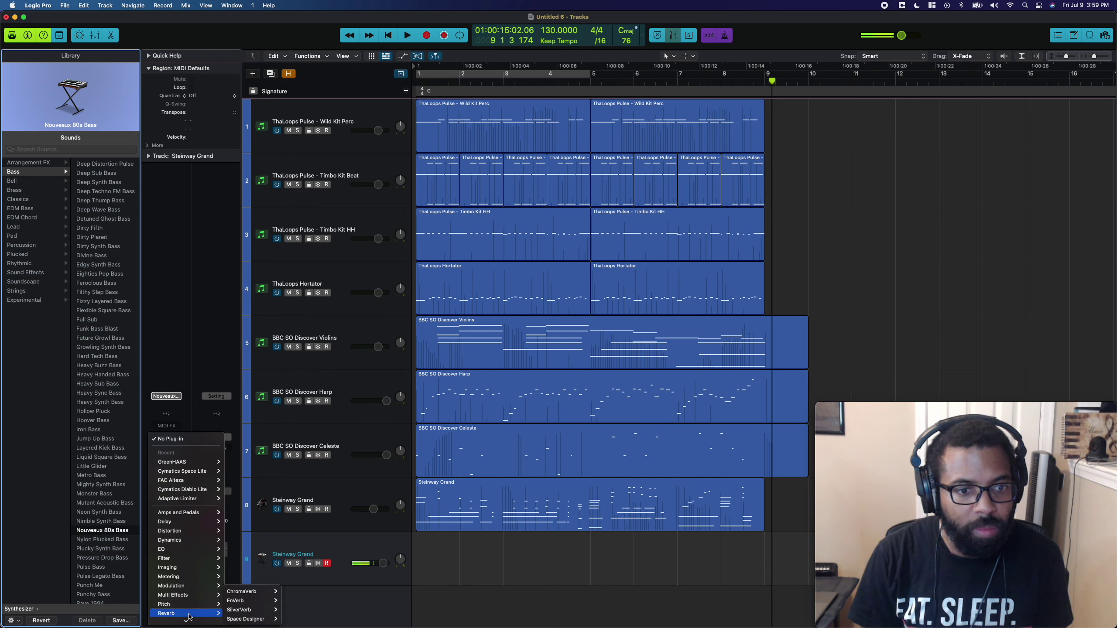
mouse_move(190, 620)
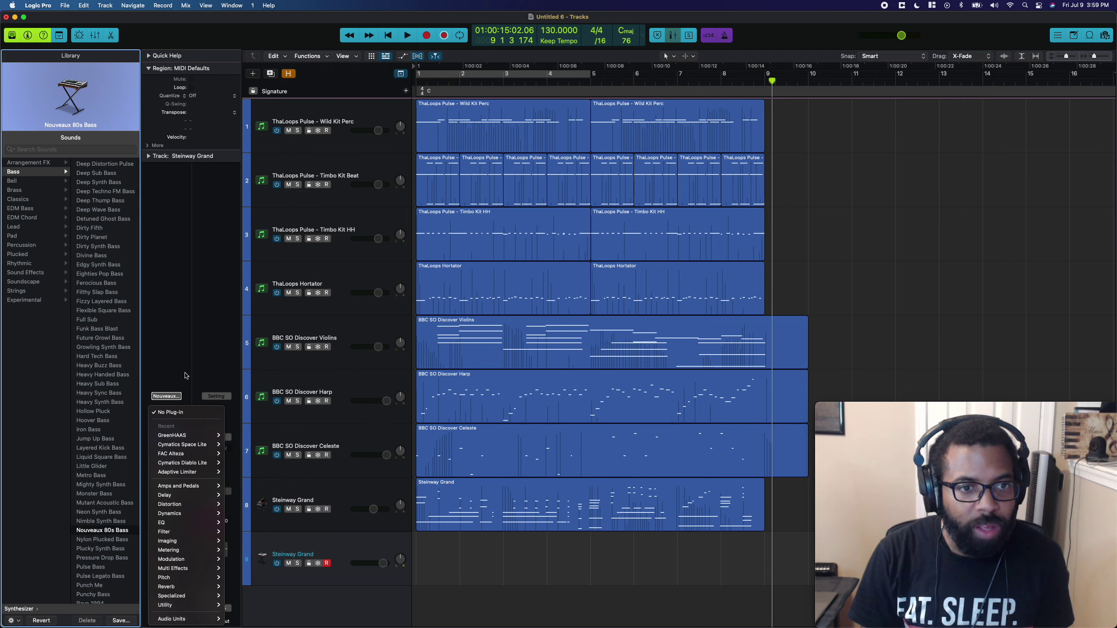
key(Escape)
Step: Insert the Cymatics Diablo Lite plug-in as an audio effect on the bass track
click(168, 449)
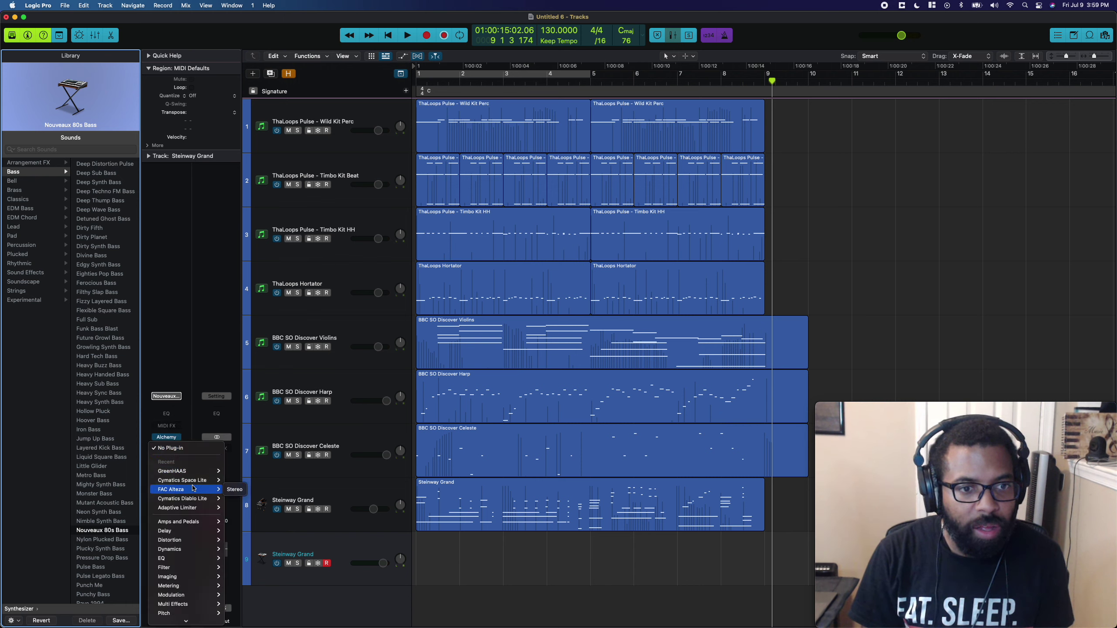
mouse_move(196, 503)
click(235, 499)
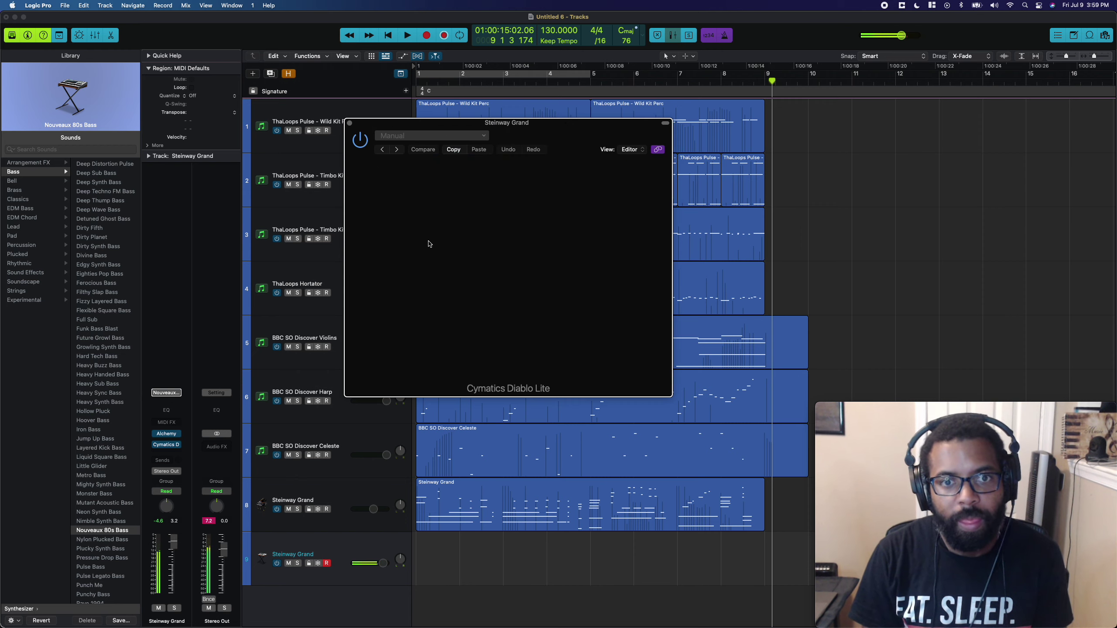
Step: Set Diablo Lite's Punch to about 39, raise its Clip to a moderate amount and close the plug-in window
mouse_move(612, 239)
drag(613, 239, 609, 258)
drag(407, 263, 429, 233)
drag(602, 259, 603, 255)
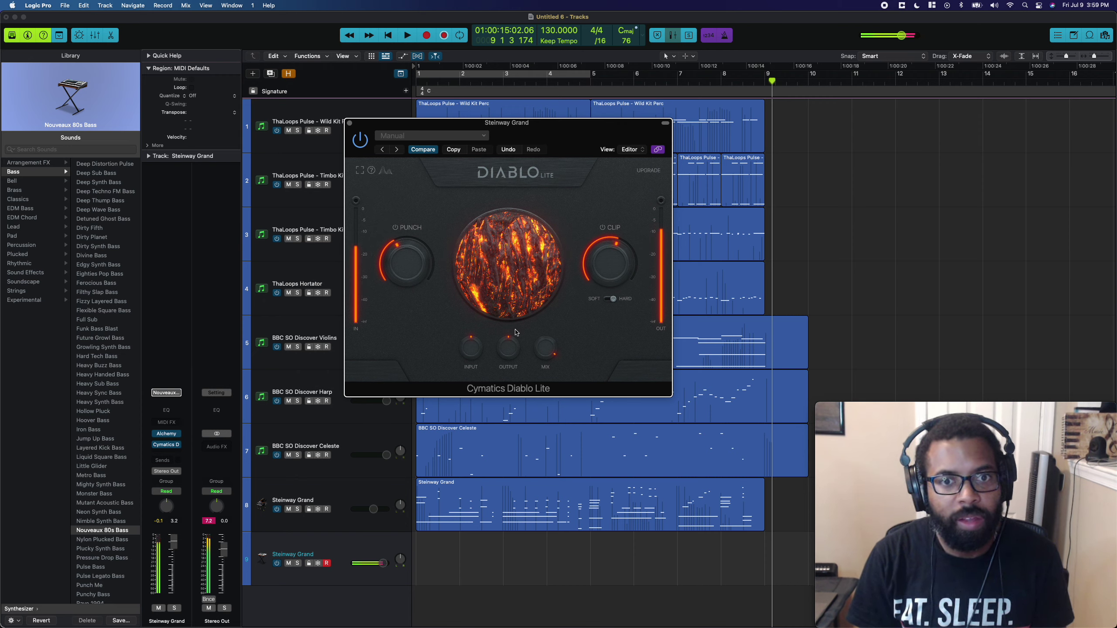
drag(583, 287, 593, 291)
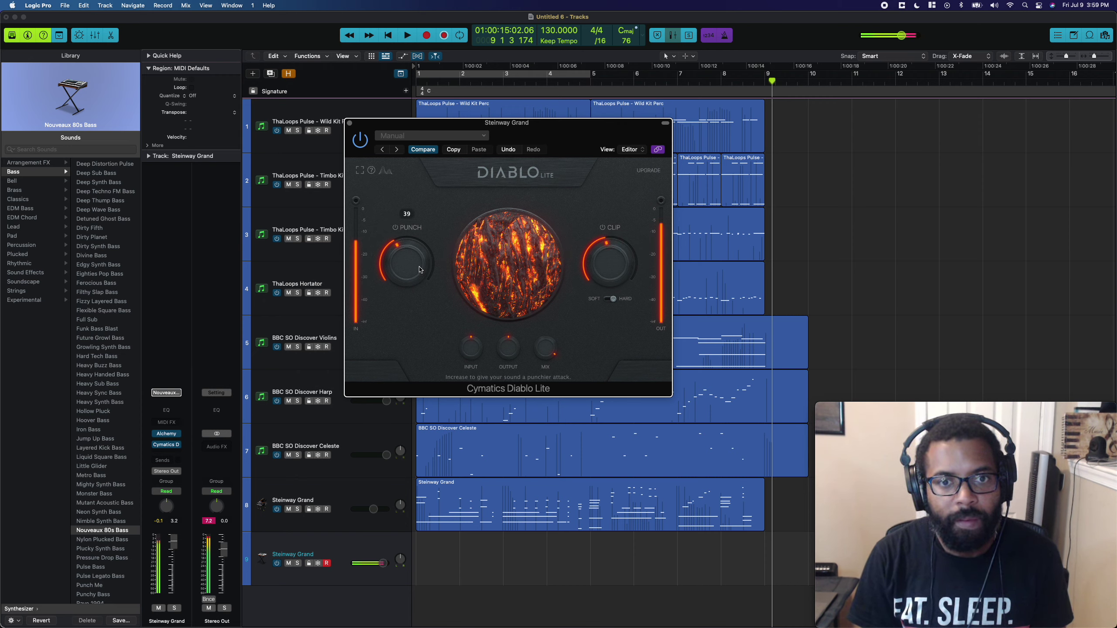
click(350, 123)
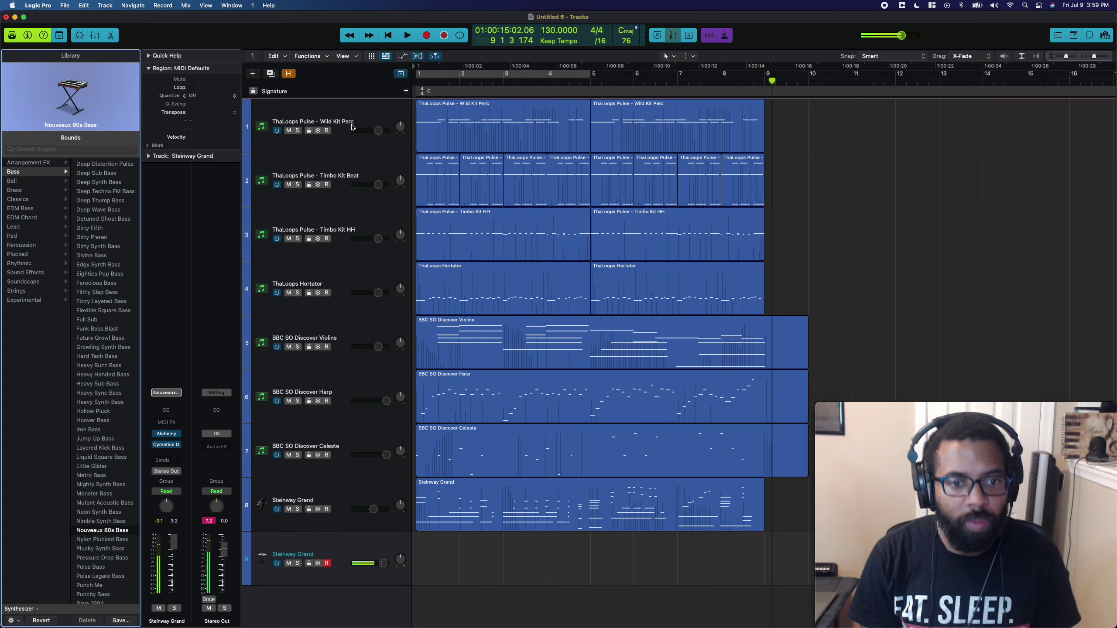
Step: Record a bass part on the new track from bar 1 to bar 9 and return the playhead to the start
key(Return)
key(r)
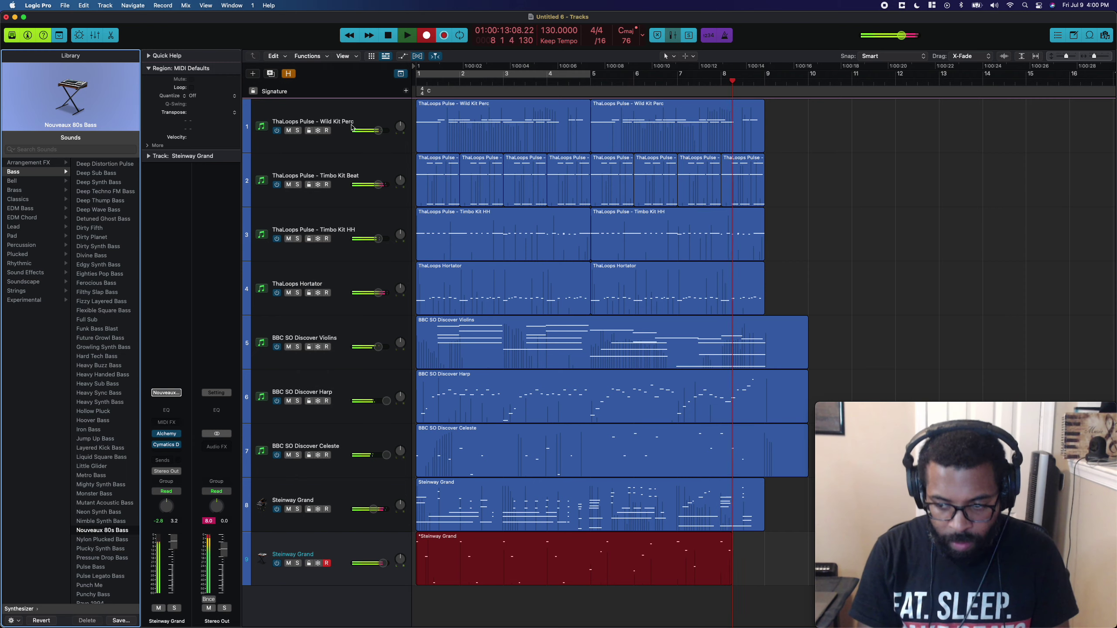
key(space)
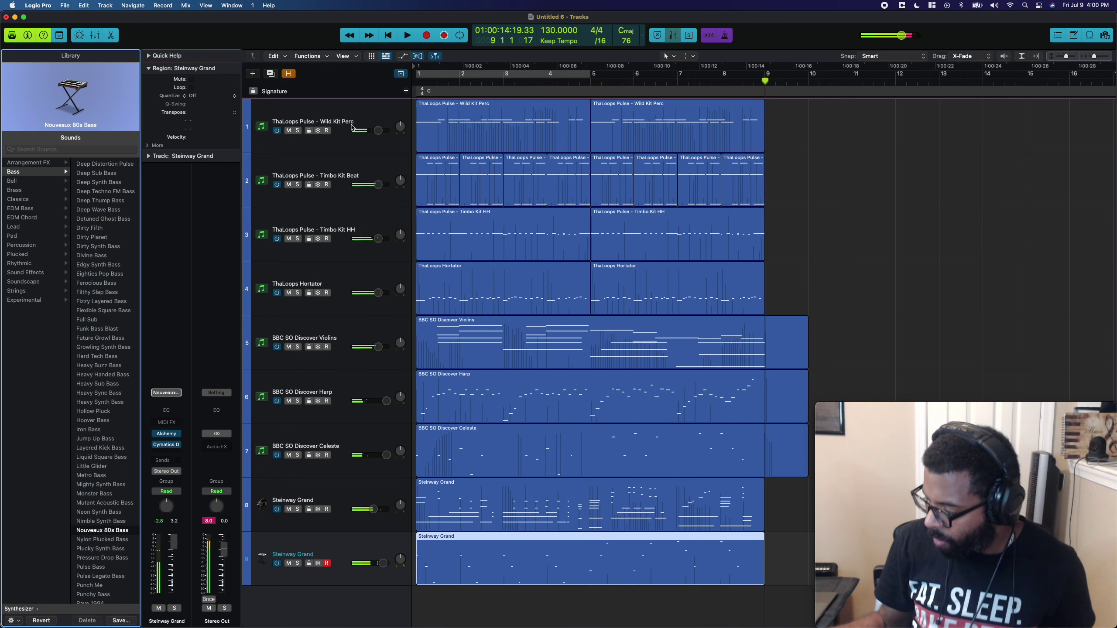
key(Return)
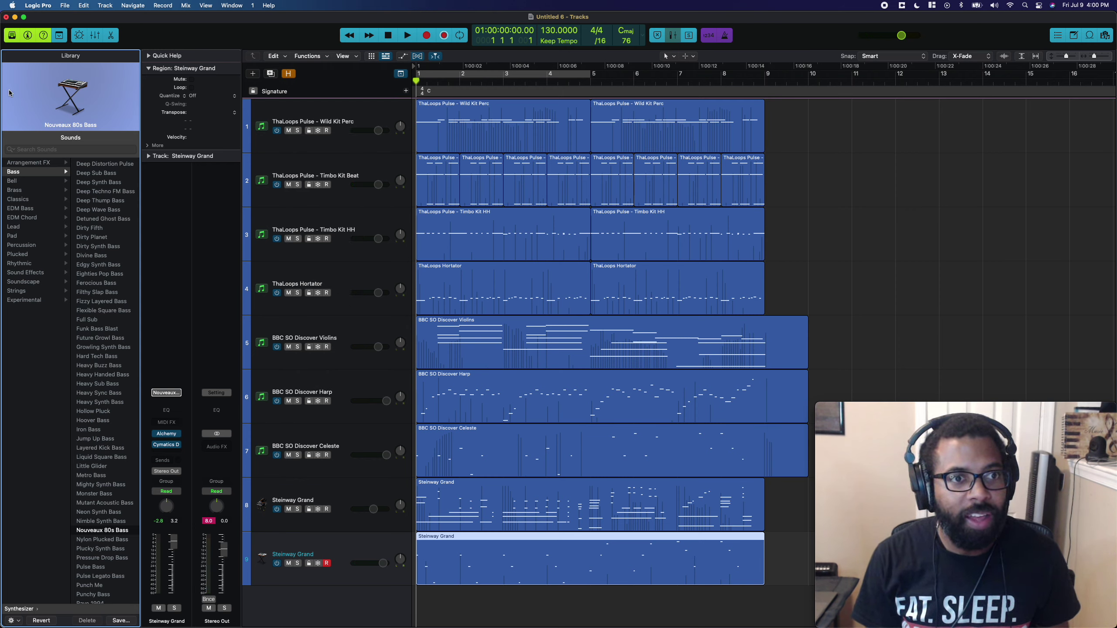
Step: Hide the Library, play the project from bar 1 and keep the inspector shown
key(i)
key(y)
key(space)
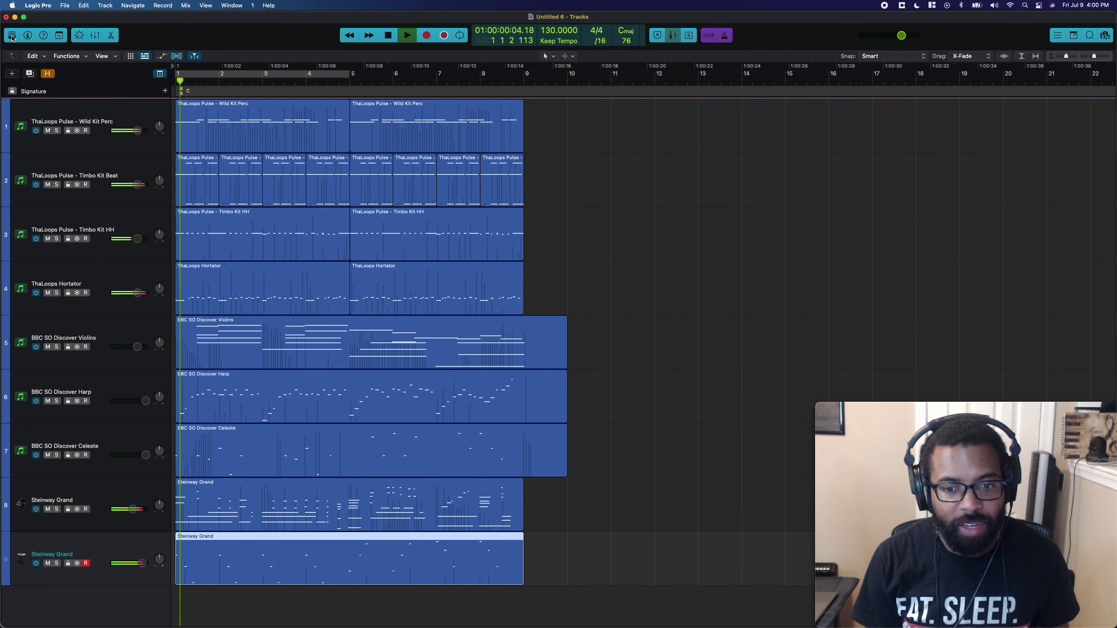
key(Up)
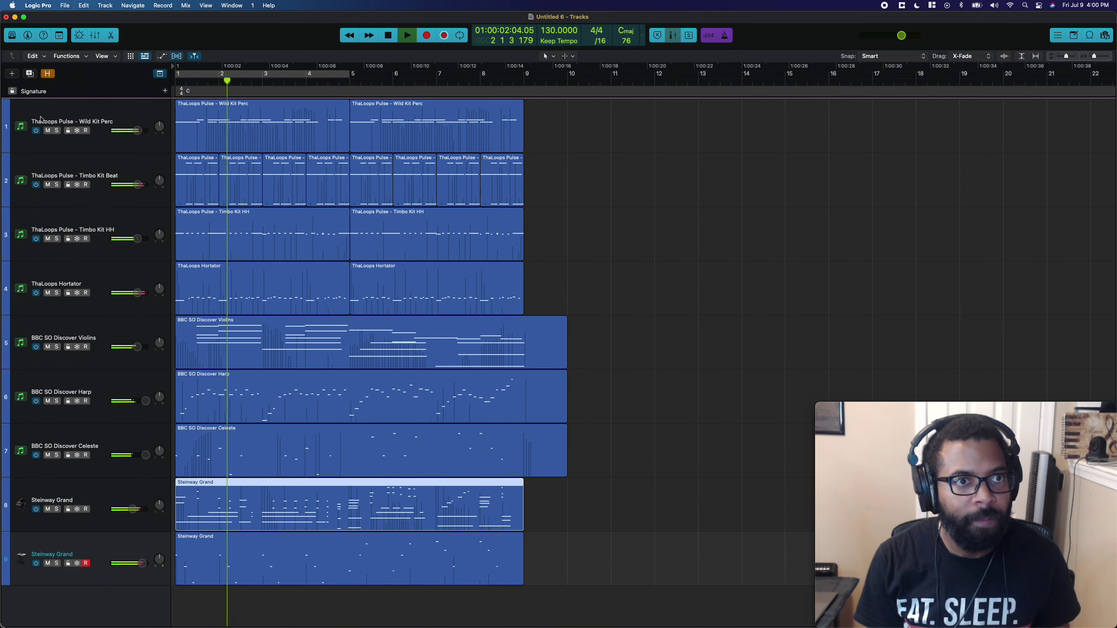
click(29, 37)
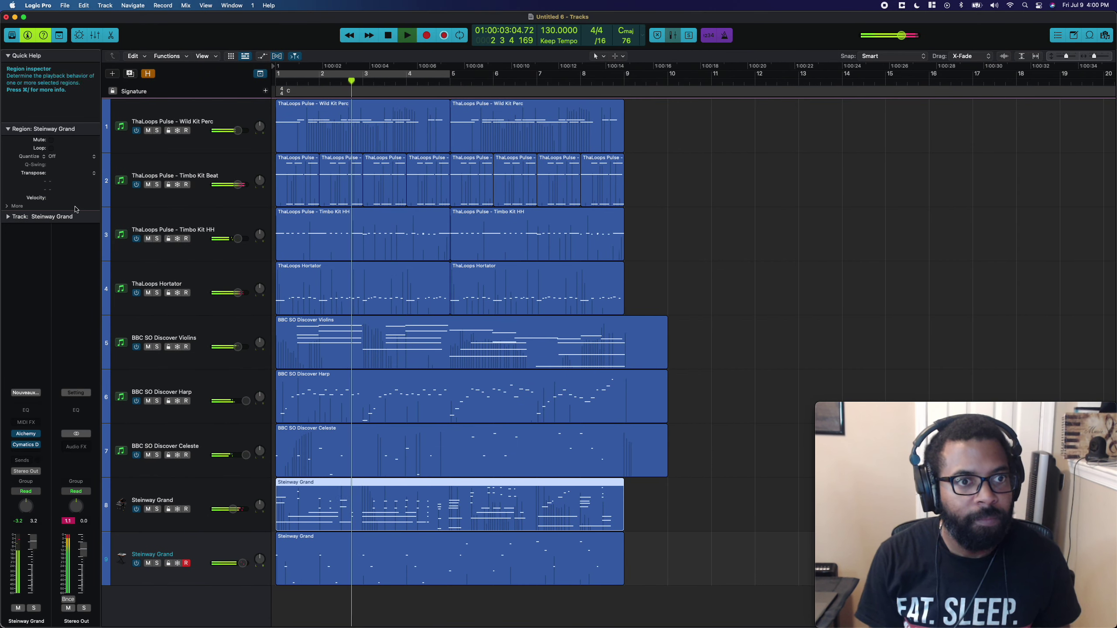
Step: Try 1/8 Note quantization on the piano region on track 8 and set its quantize back to Off
click(68, 157)
click(64, 198)
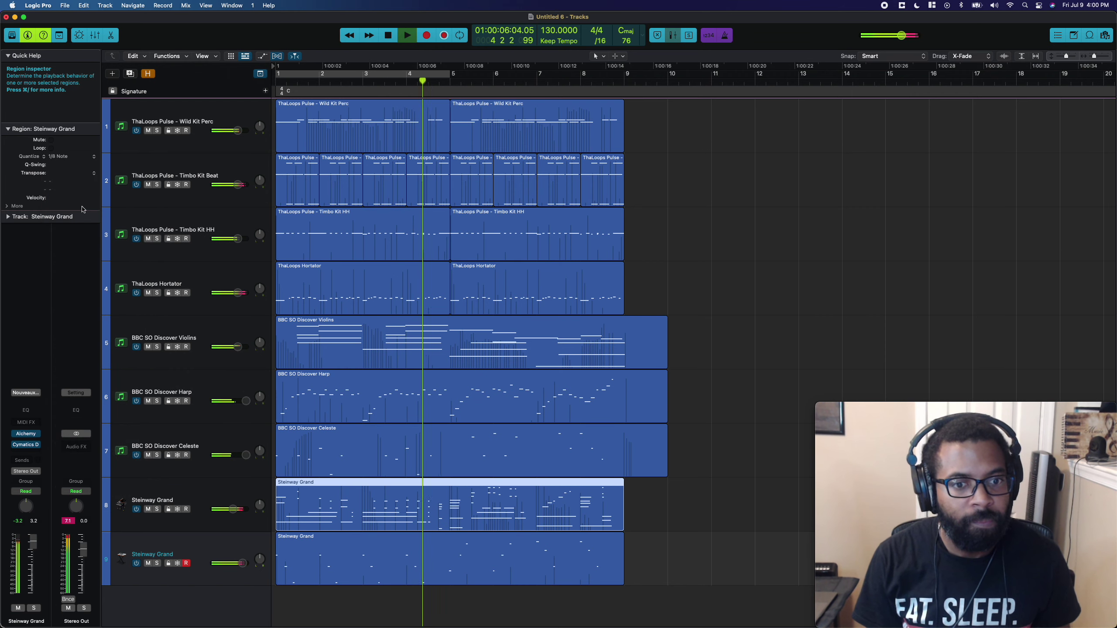
click(66, 157)
click(61, 118)
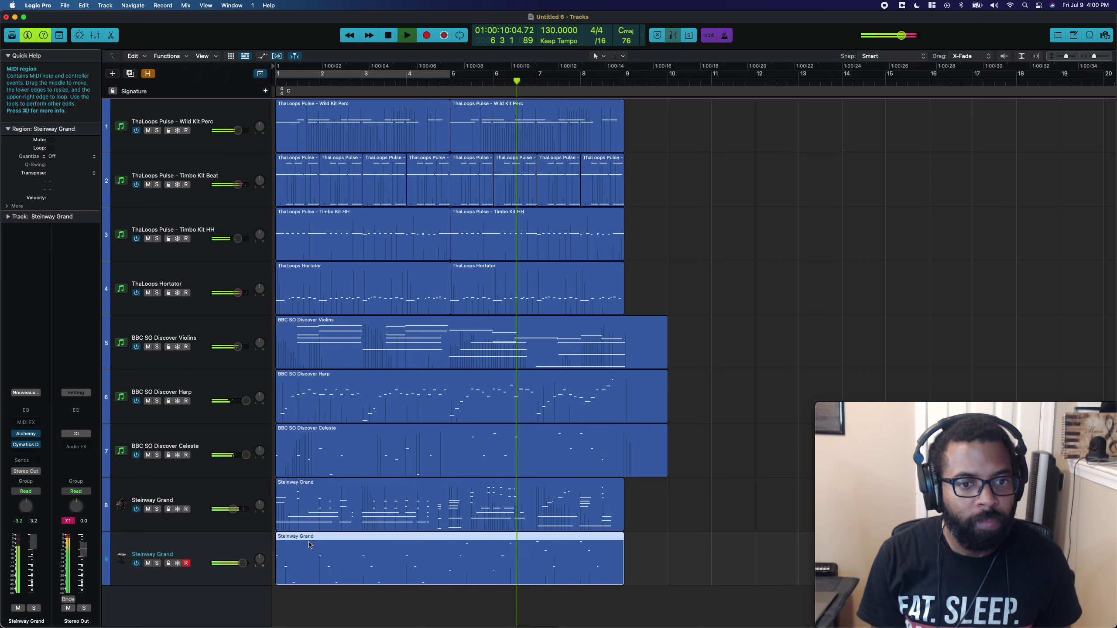
Step: Quantize the bass region on track 9 to 1/16 Note and collapse the Region and Quick Help sections of the inspector
click(61, 157)
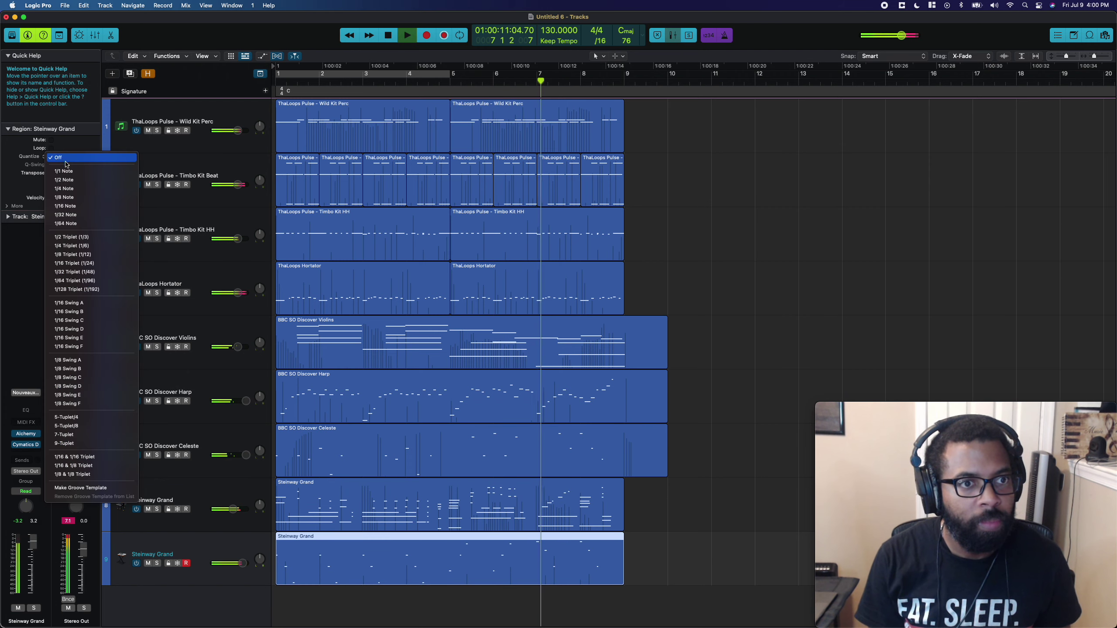
click(77, 206)
click(68, 157)
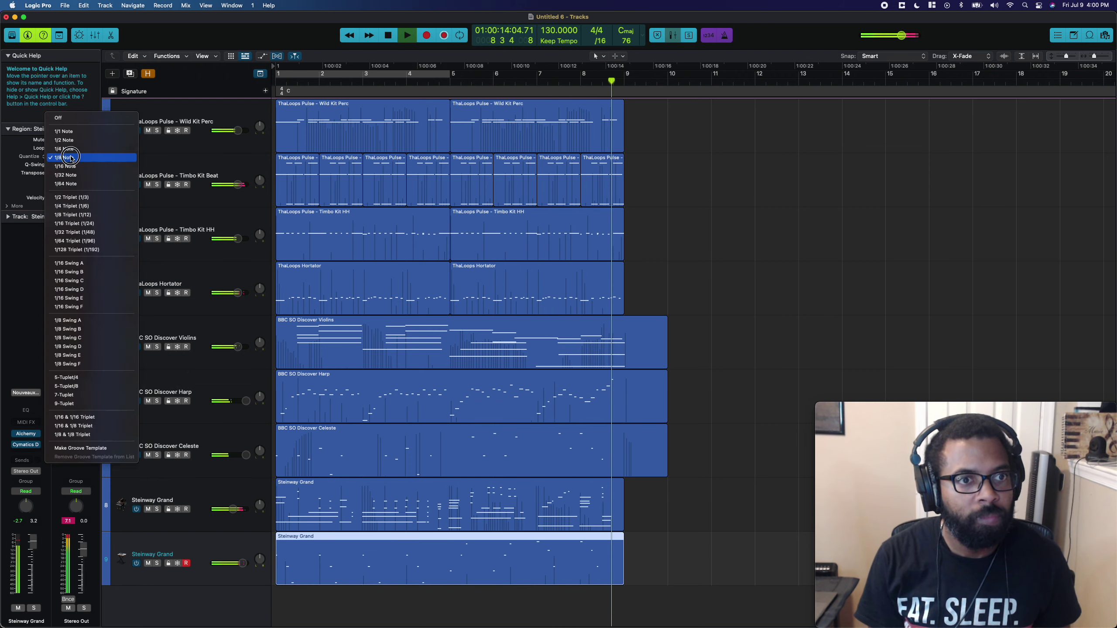
click(75, 167)
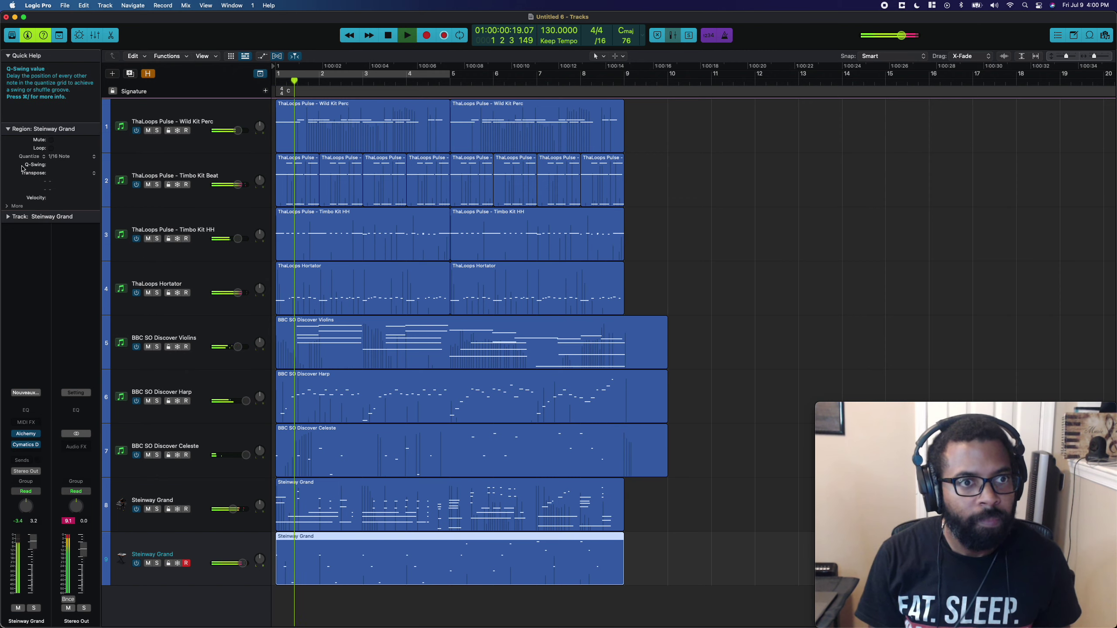
click(15, 129)
click(26, 56)
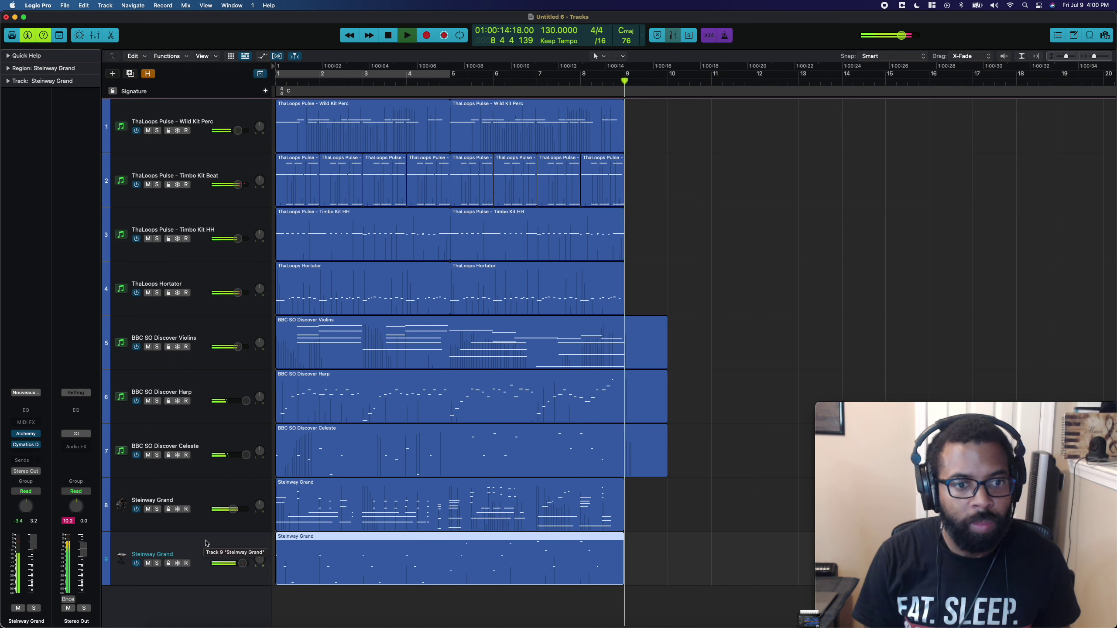
Step: Lower the volume of all tracks together, bringing the bass track to -8.0 dB, and play the project from the start
key(space)
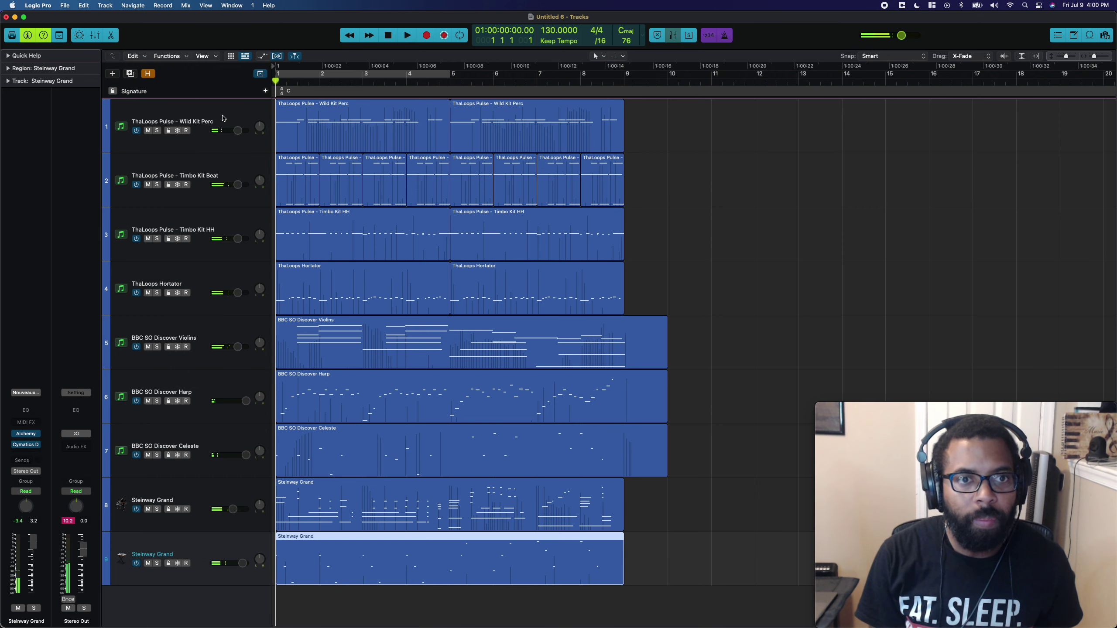
key(super+a)
mouse_move(233, 130)
mouse_down()
mouse_move(202, 129)
mouse_move(223, 123)
mouse_up()
key(space)
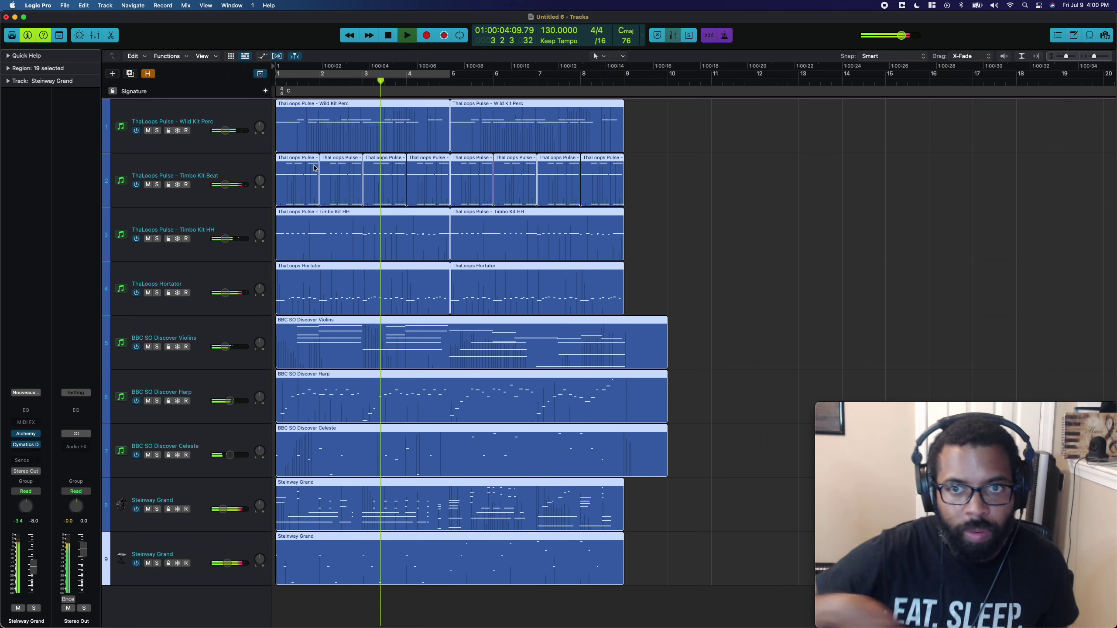
Step: Turn off the metronome click and enable cycle playback over bars 1 to 10
click(729, 37)
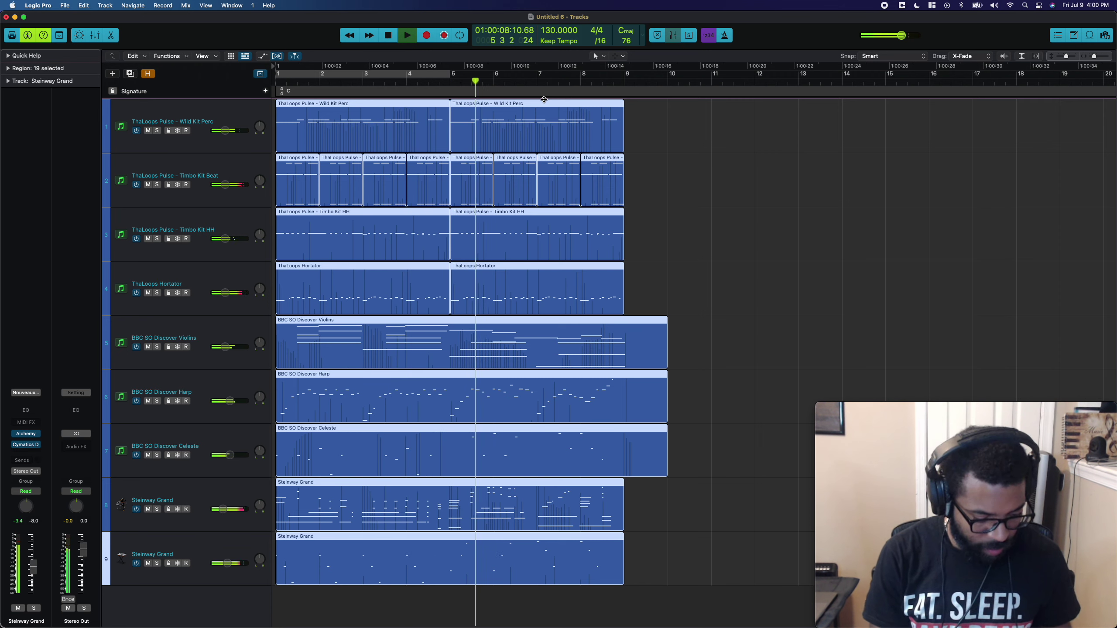
key(c)
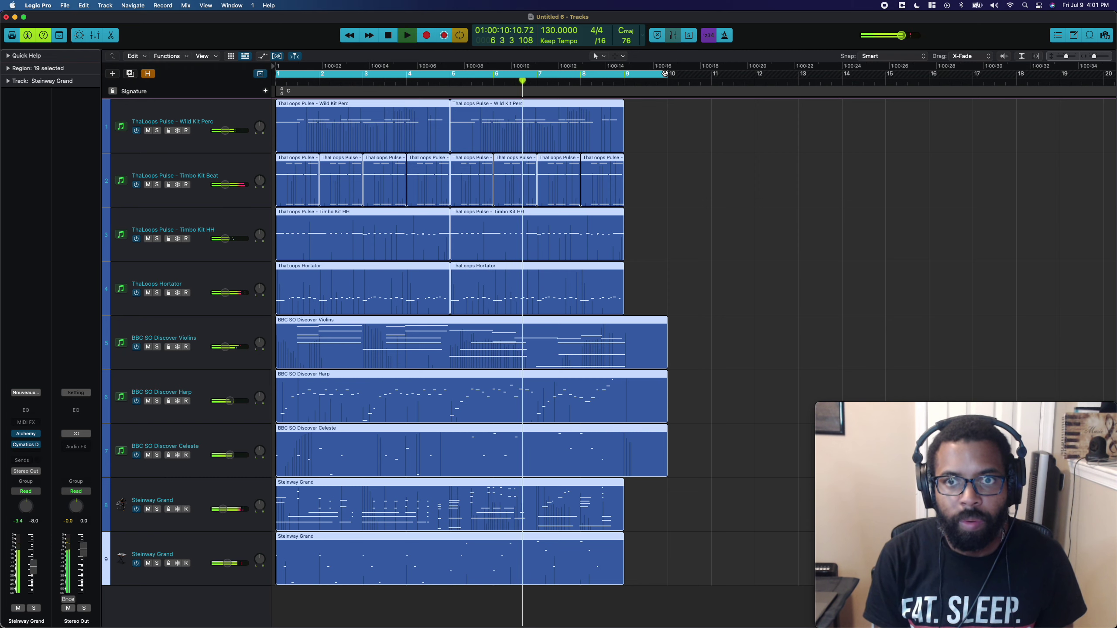
Step: Shorten the cycle range to end at bar 9, turn cycle playback off once it has looped, and stop playback
drag(674, 81, 625, 73)
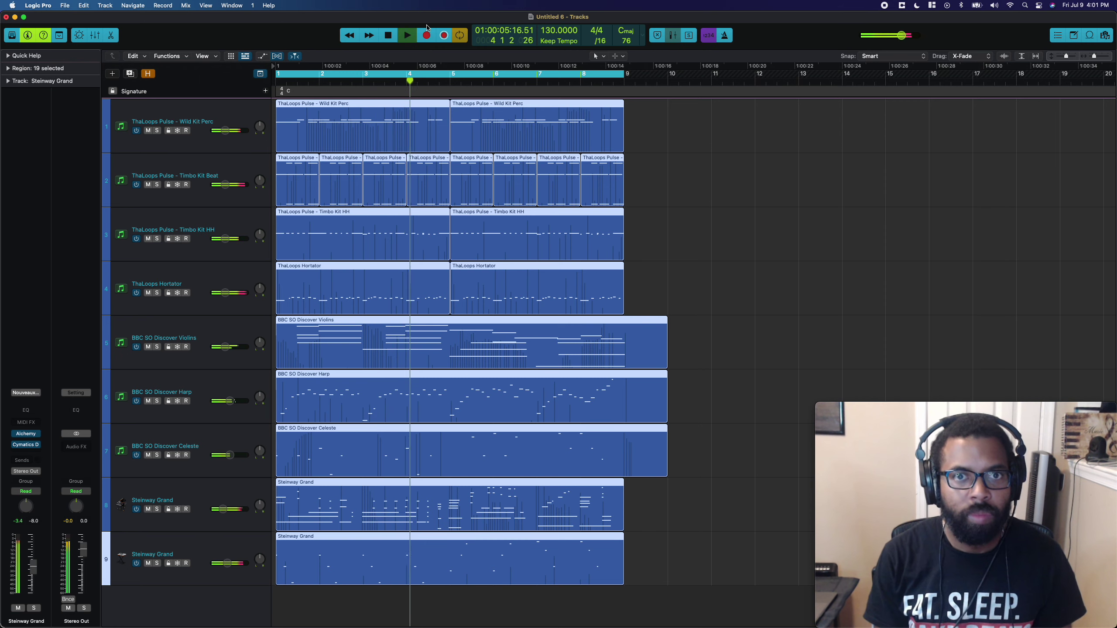
click(458, 36)
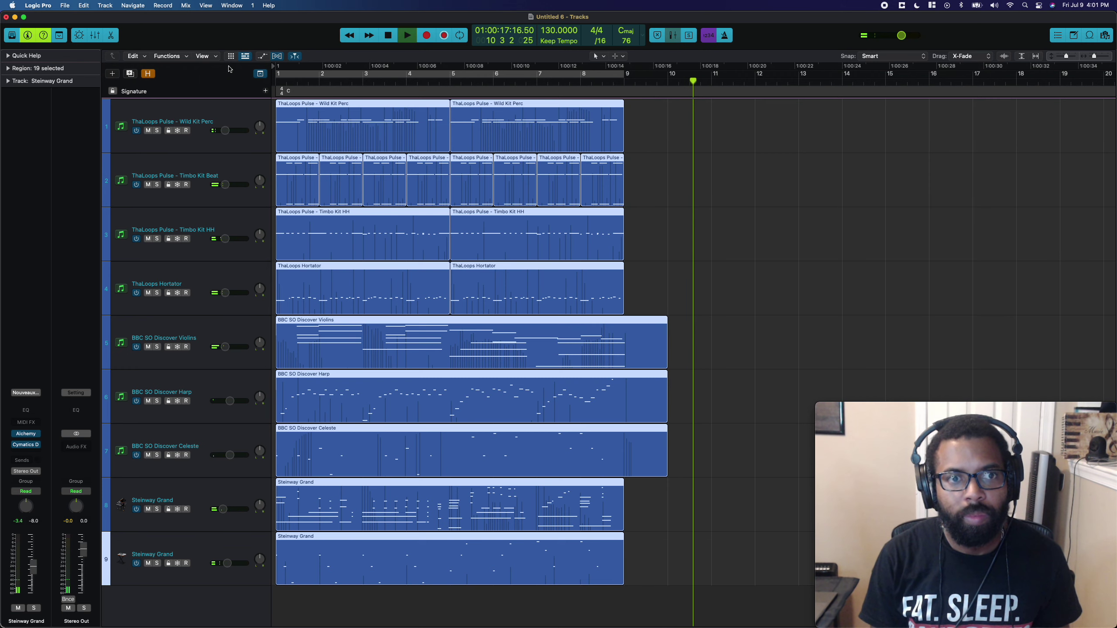
key(space)
Step: Show the ThaLoops Pulse instrument of the Wild Kit Perc track and the Hortator instrument of track 4
click(220, 113)
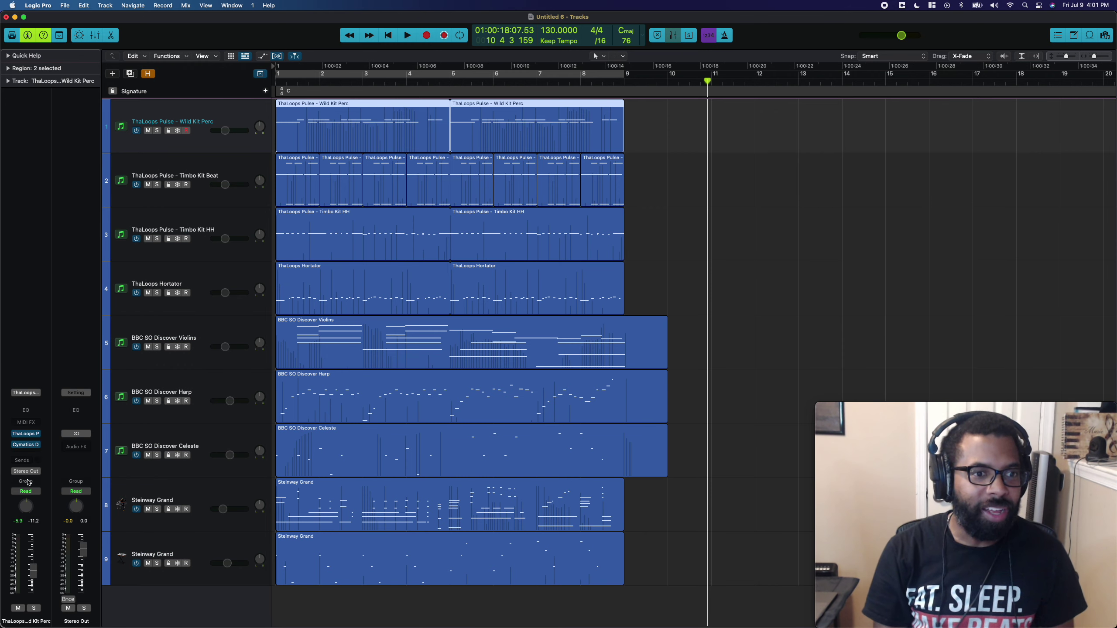
click(25, 434)
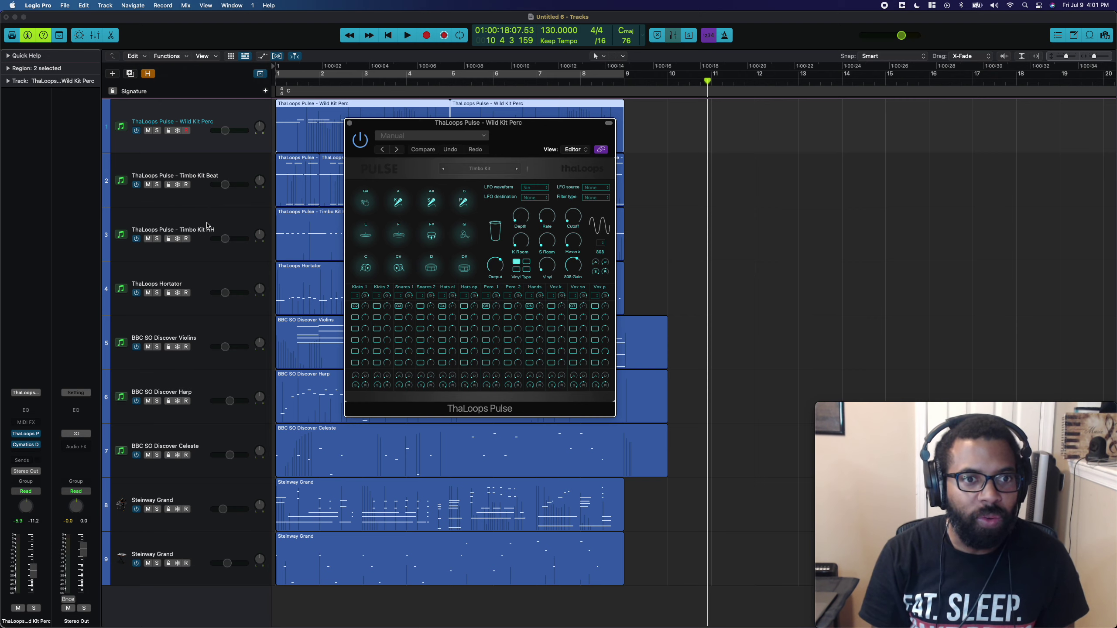
click(281, 268)
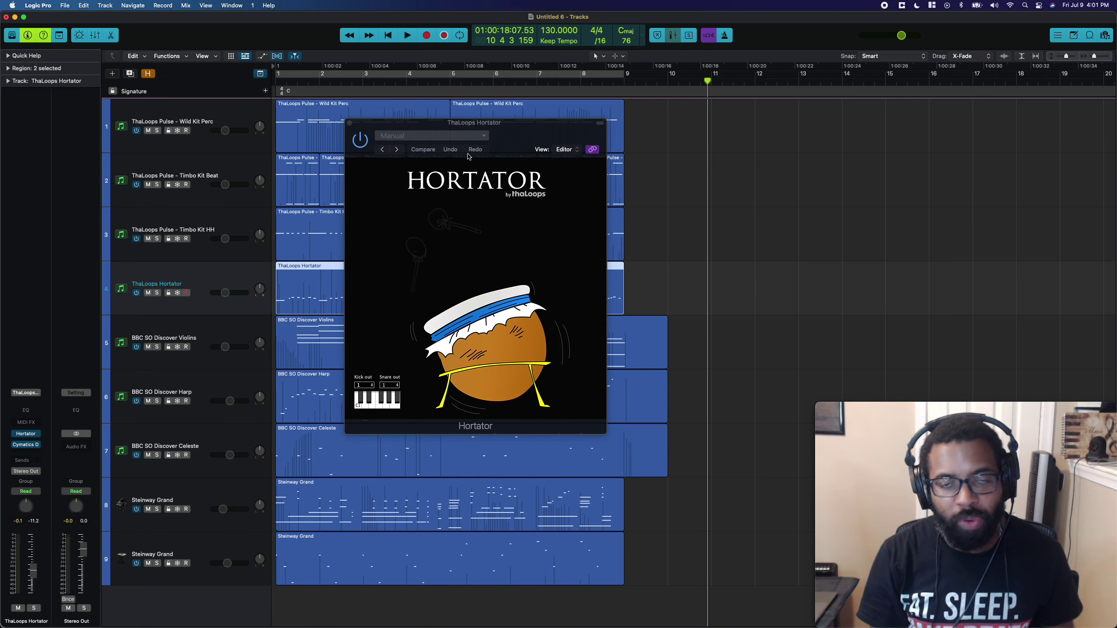
Step: Switch to Safari and look over the Pulse banner and the product bundles on the thaloops.com home page
key(super+Tab)
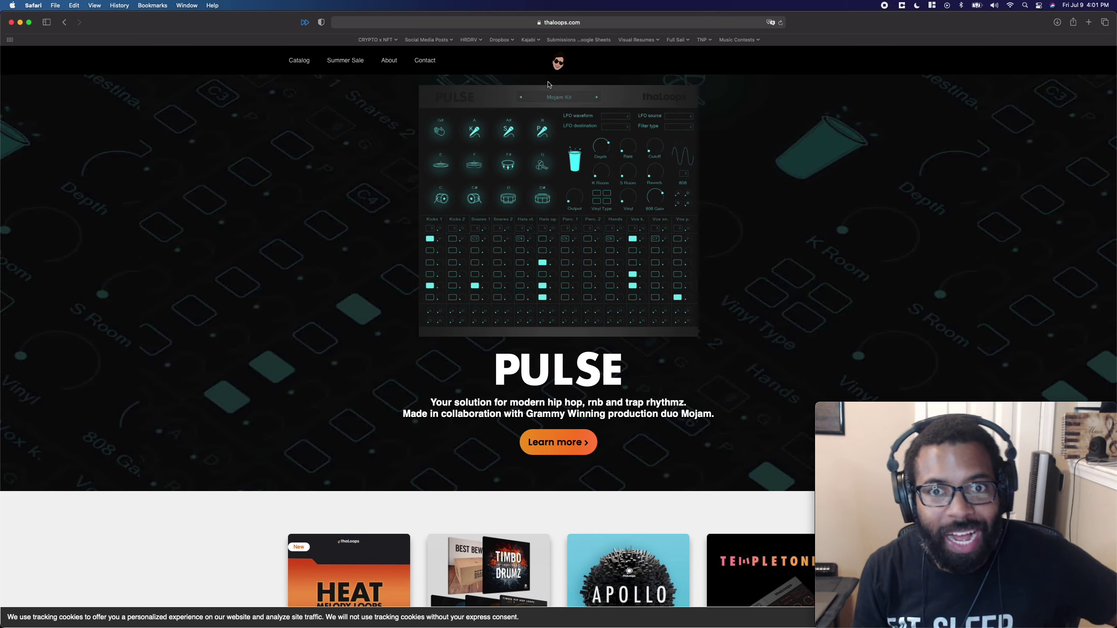
scroll(492, 70, down, 3)
scroll(491, 70, down, 10)
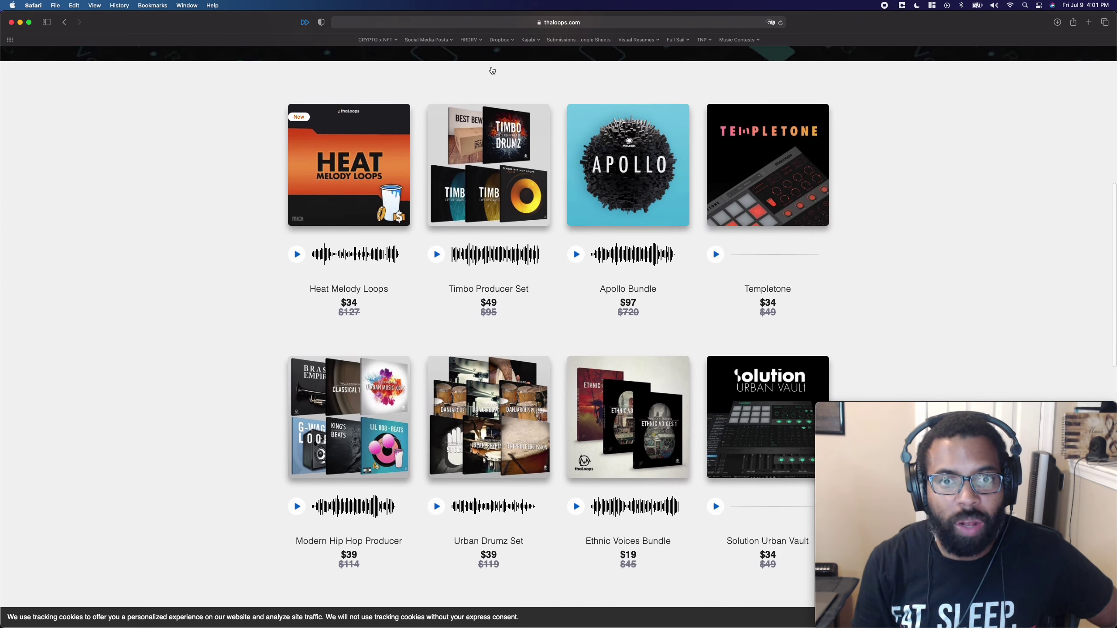
scroll(513, 149, up, 10)
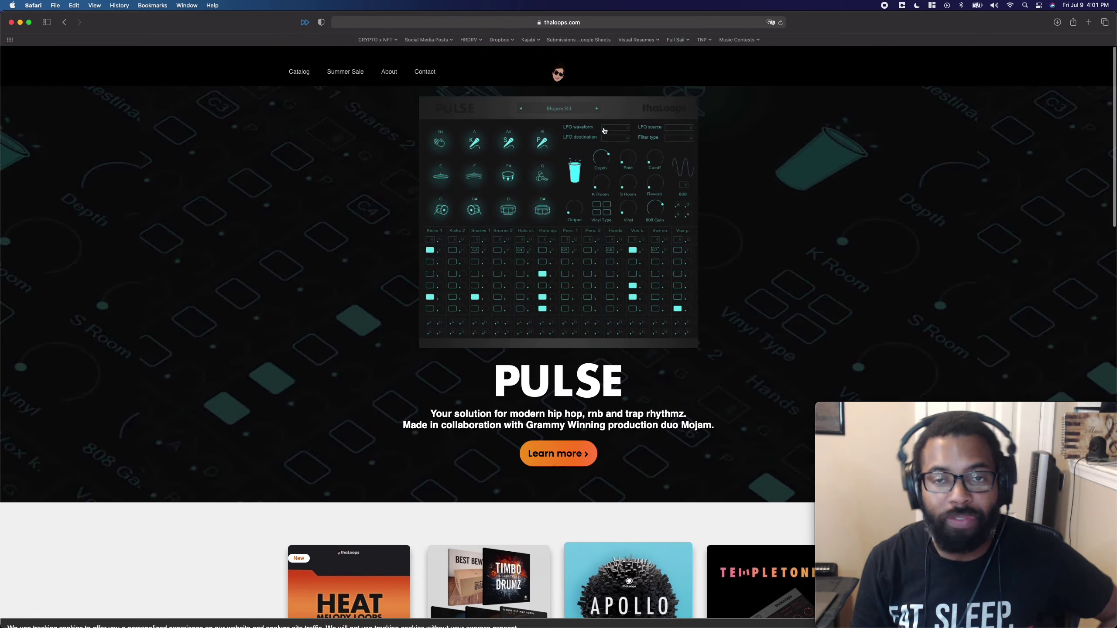
scroll(605, 131, down, 7)
scroll(605, 130, down, 20)
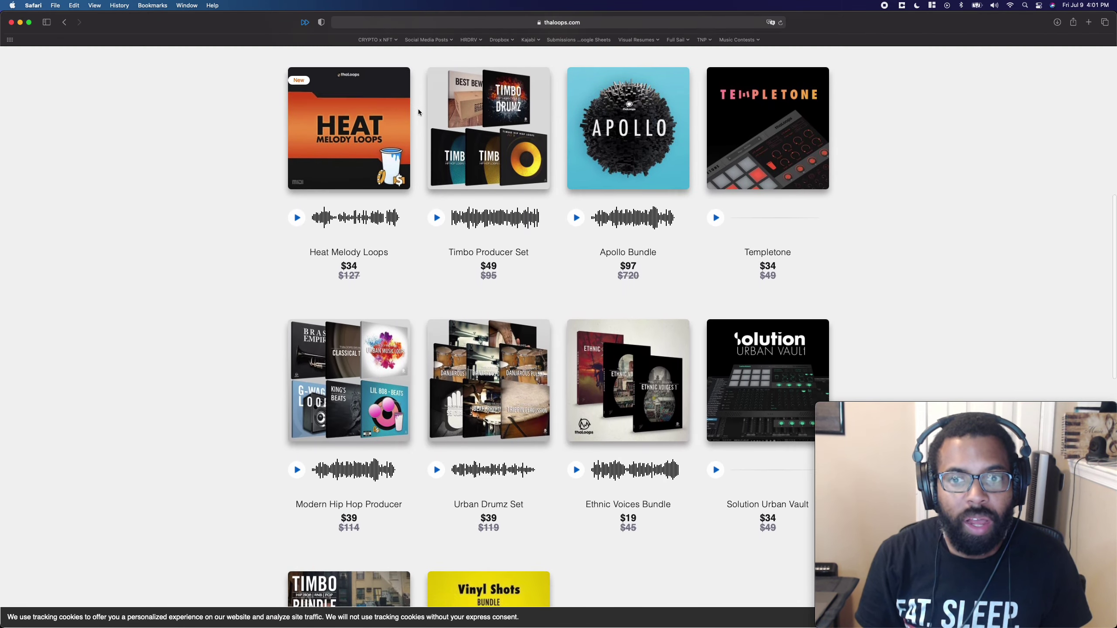
scroll(418, 108, up, 20)
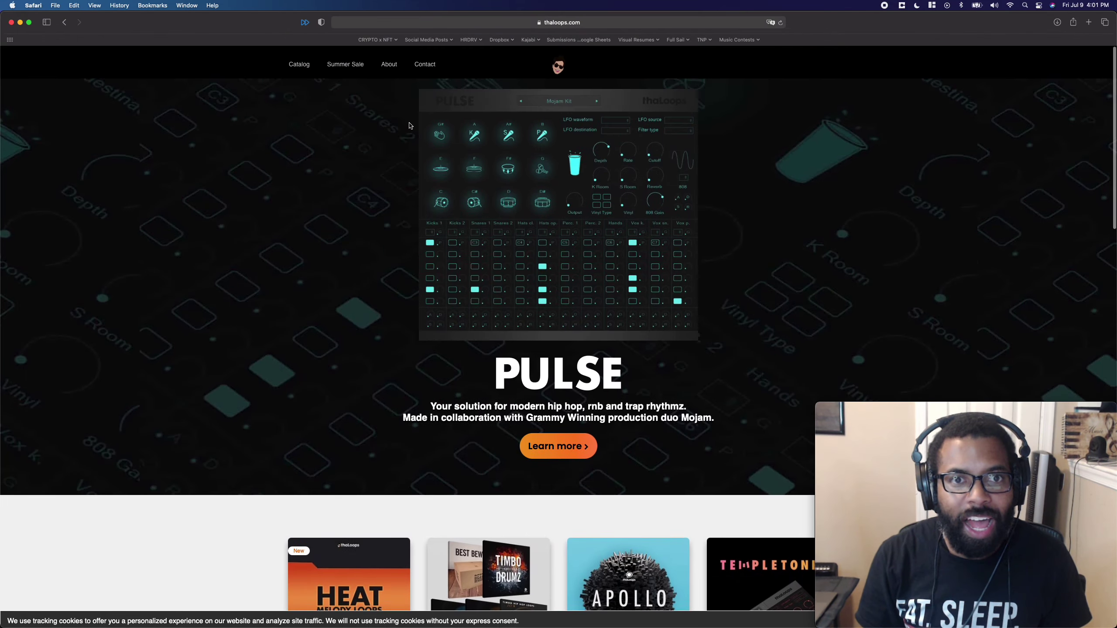
Step: Open the ThaLoops catalog, examine its Virtual Instruments section, and switch back to Logic Pro
click(299, 62)
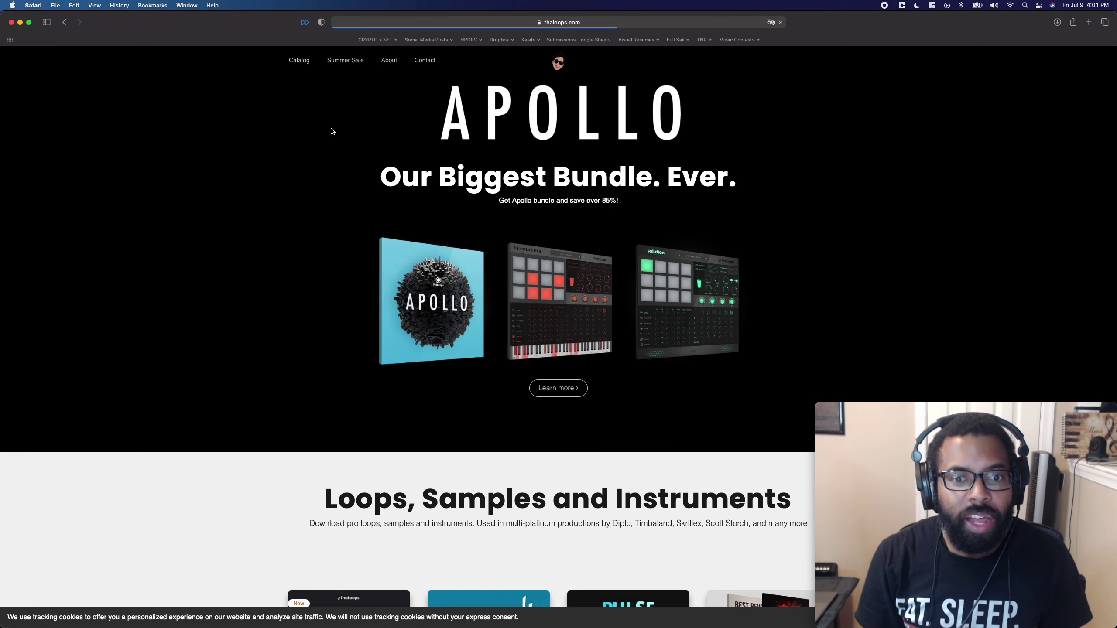
scroll(332, 132, down, 15)
scroll(332, 126, down, 20)
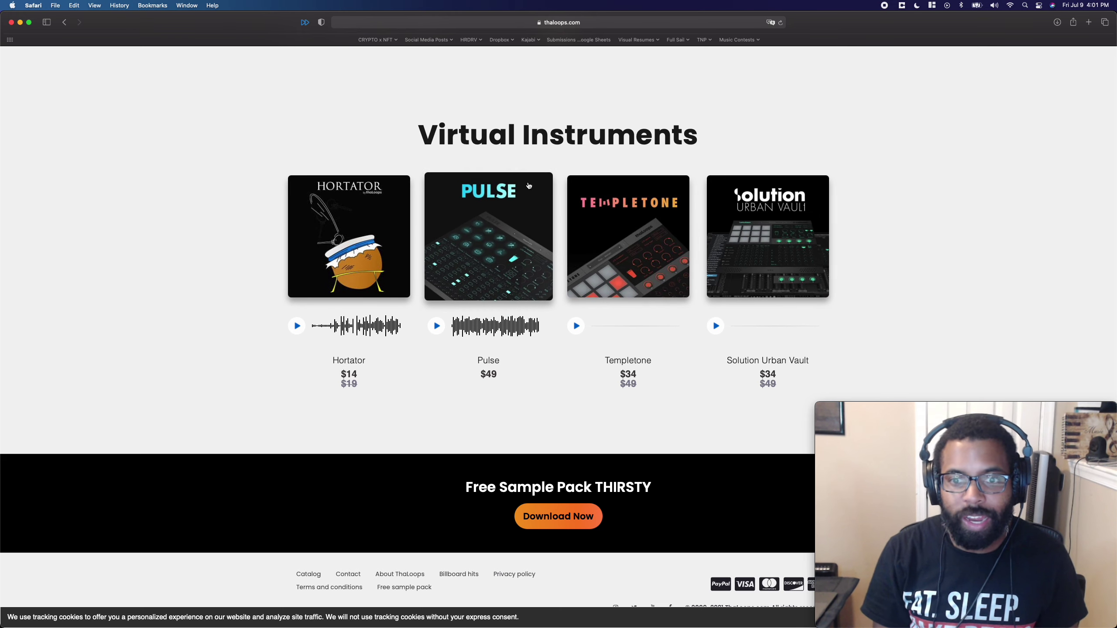
scroll(673, 236, up, 20)
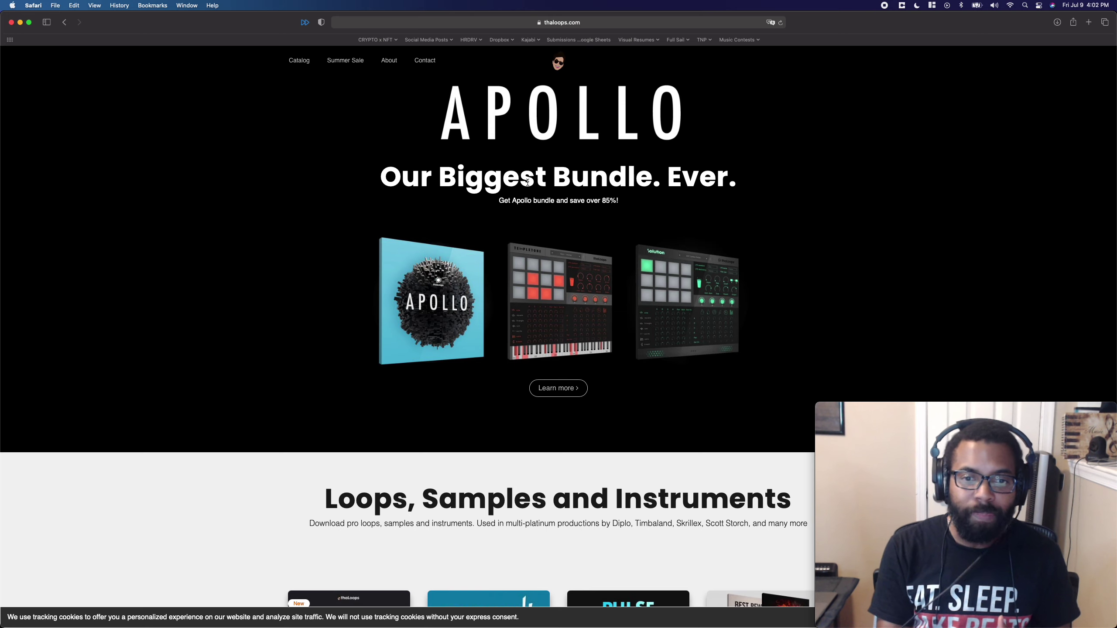
key(super+Tab)
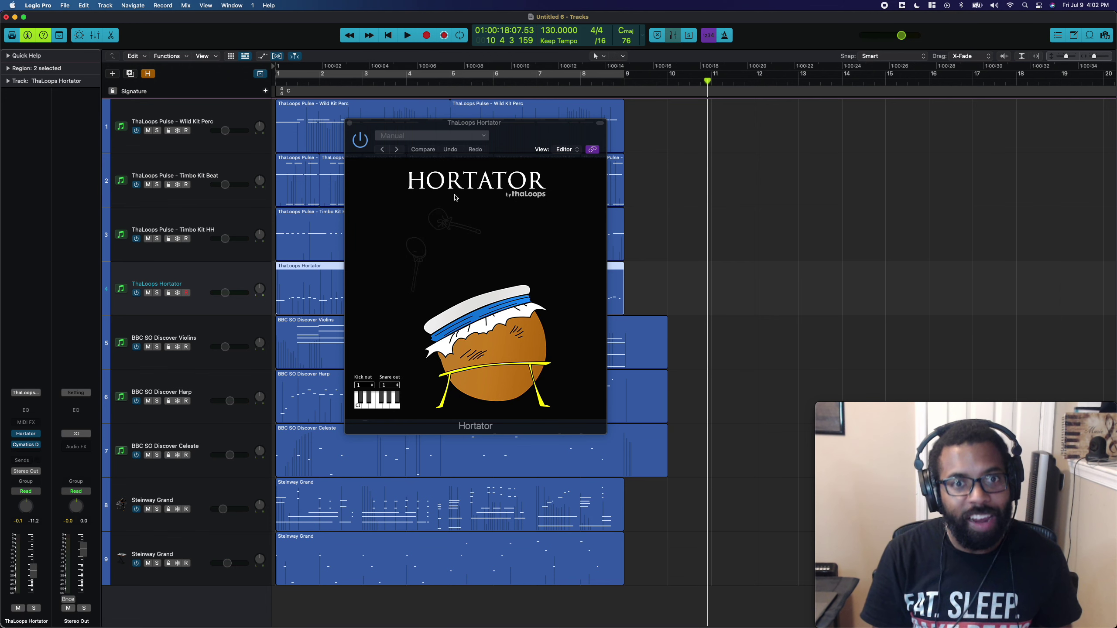